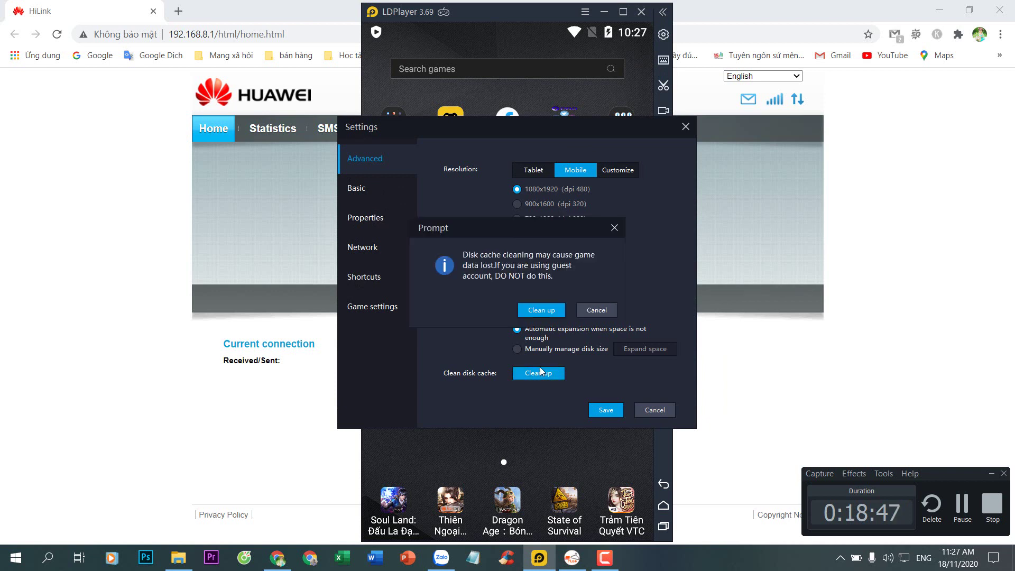
Clean the emulator's disk cache, reconnect the Vietnamobile 3G connection on the HiLink page, and switch back to LDPlayer.
click(562, 310)
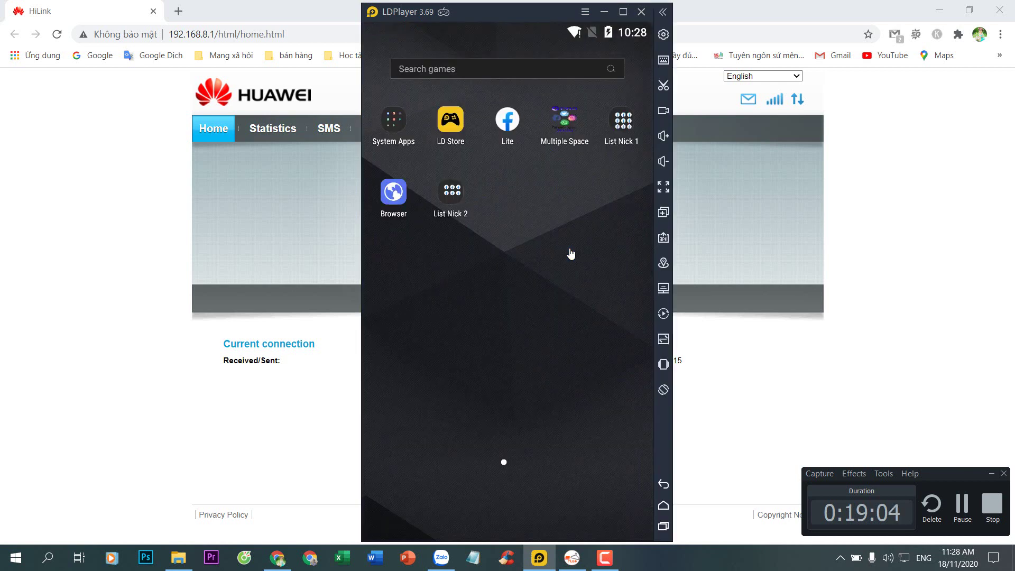
click(283, 368)
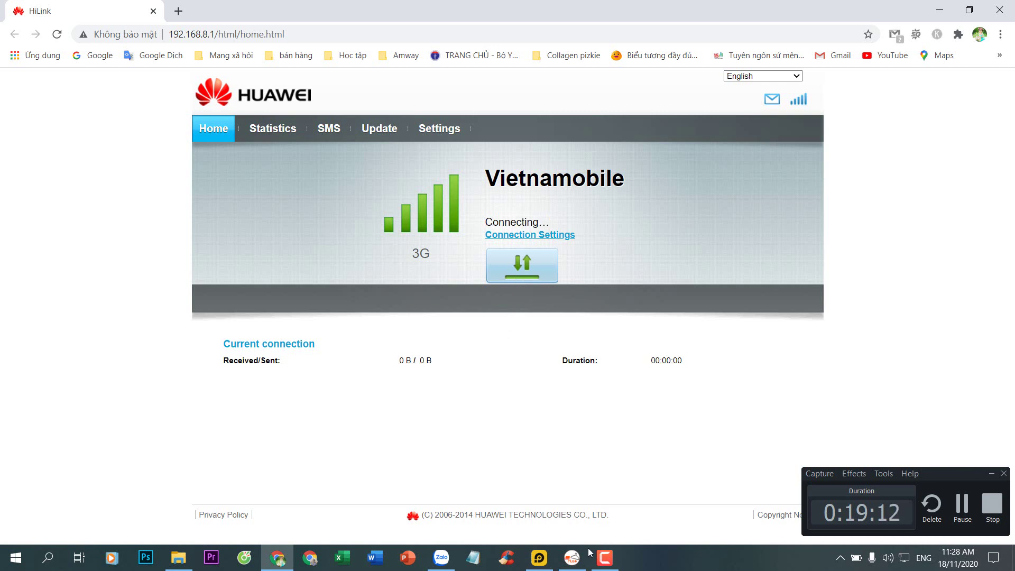
click(540, 565)
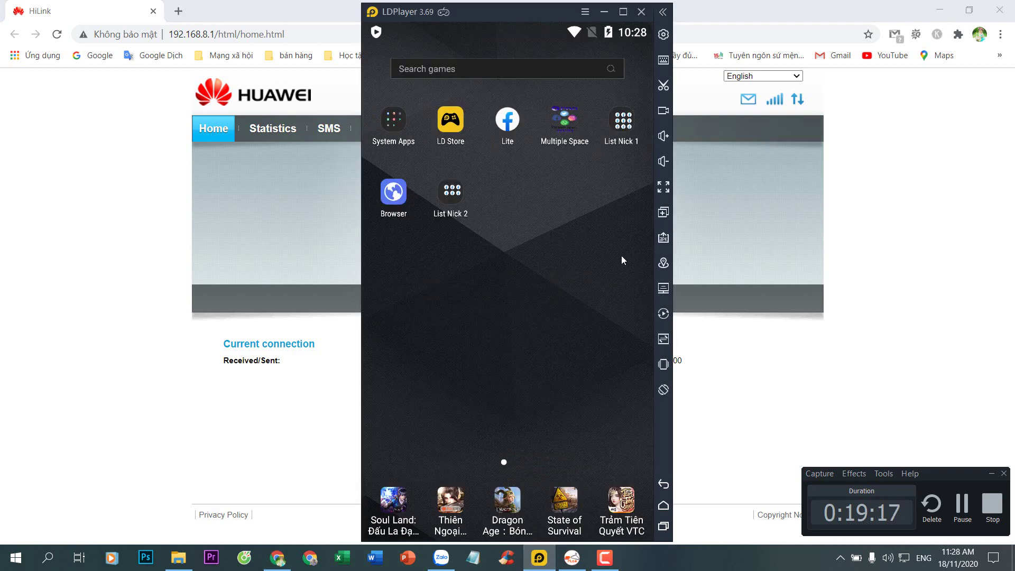
Launch the Lite28 Facebook clone from List Nick 1 and open its account menu to see the profile name.
click(625, 119)
key(Escape)
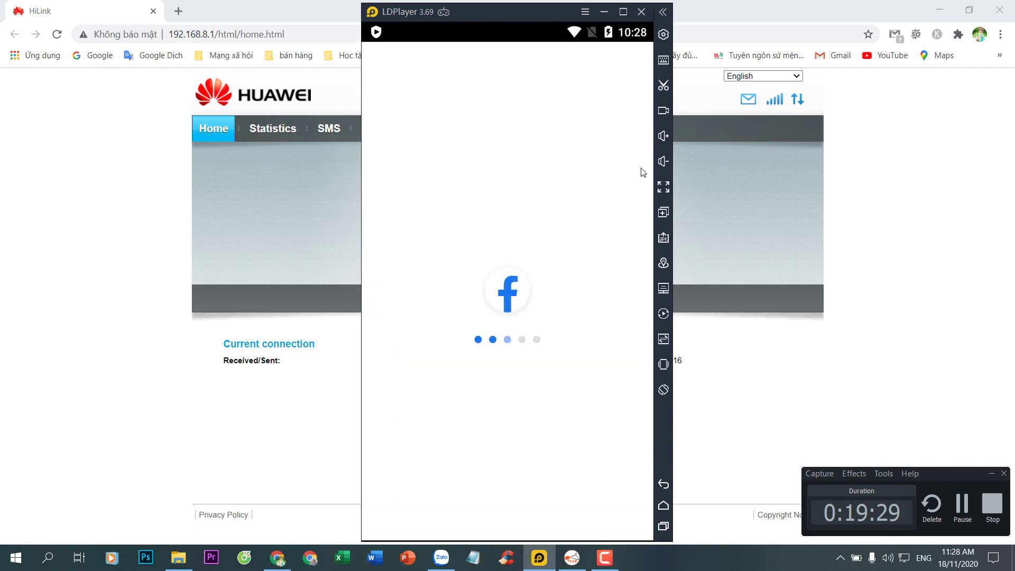
click(594, 364)
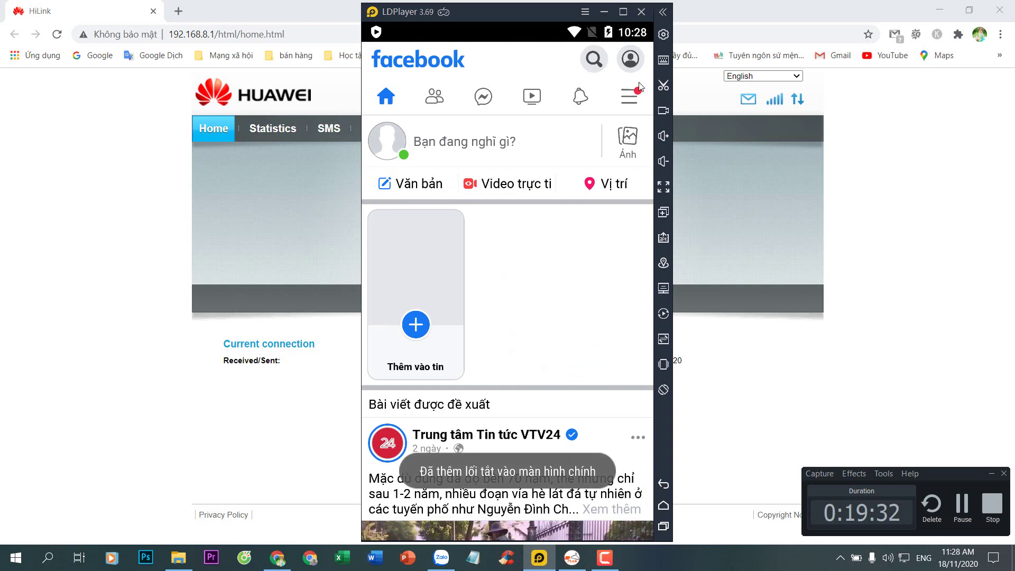
click(629, 103)
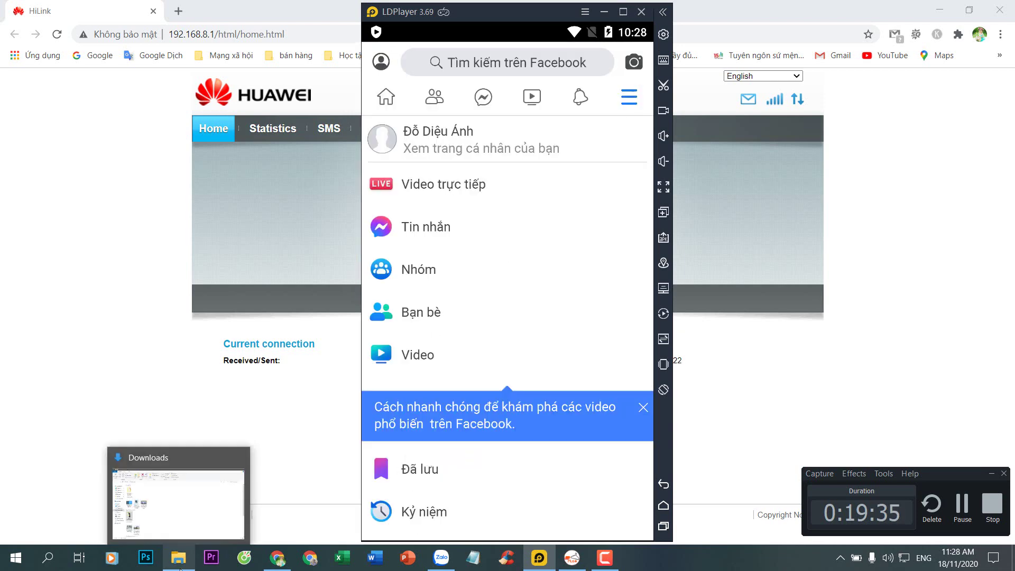
Open Book2.xlsx from Local Disk (D:) and dismiss the document recovery list.
click(180, 561)
click(60, 402)
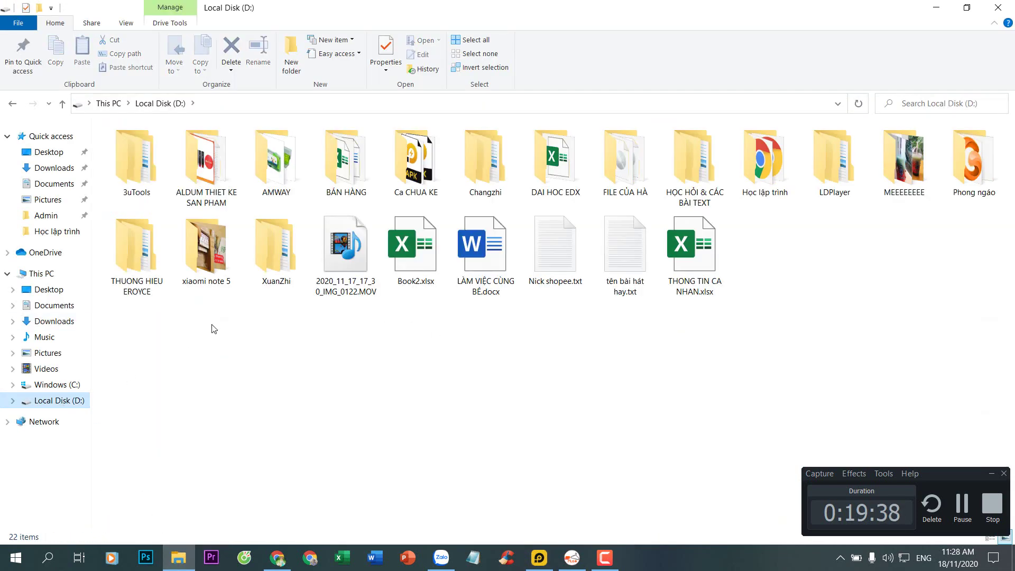
double_click(411, 253)
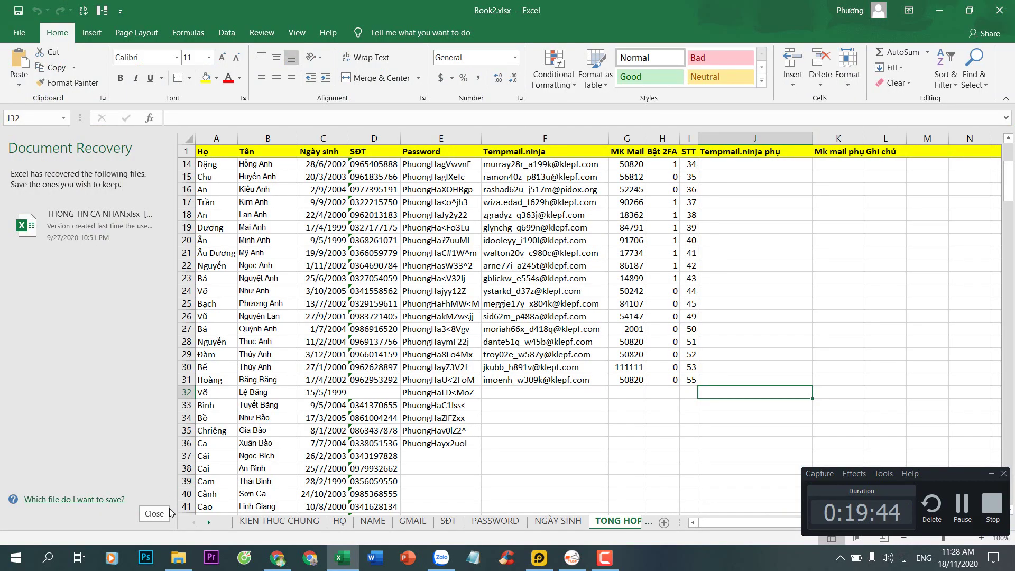
click(152, 515)
scroll(423, 392, up, 4)
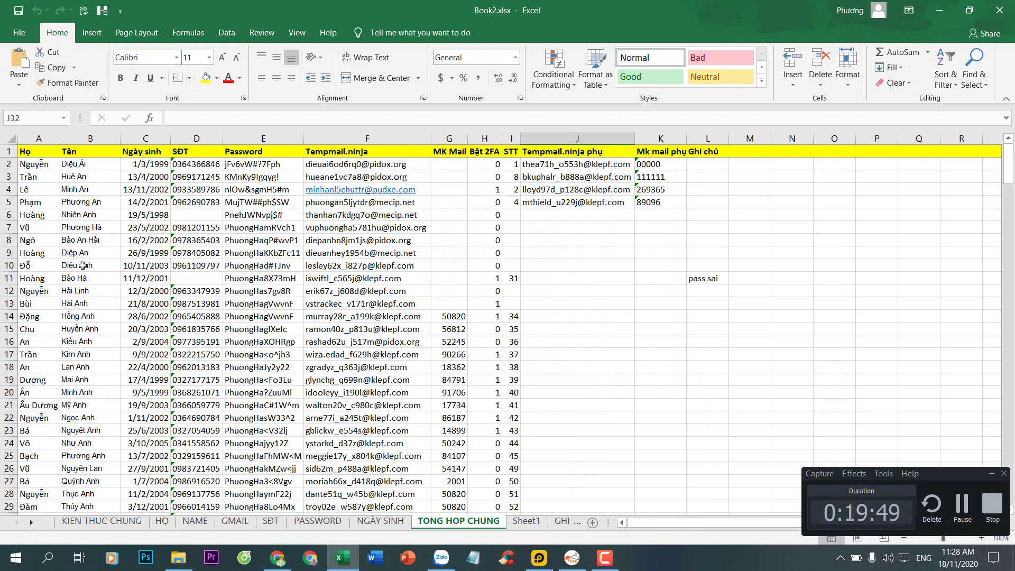
Enter 28 in the STT column of row 10 (cell I10) and minimize the workbook.
click(510, 264)
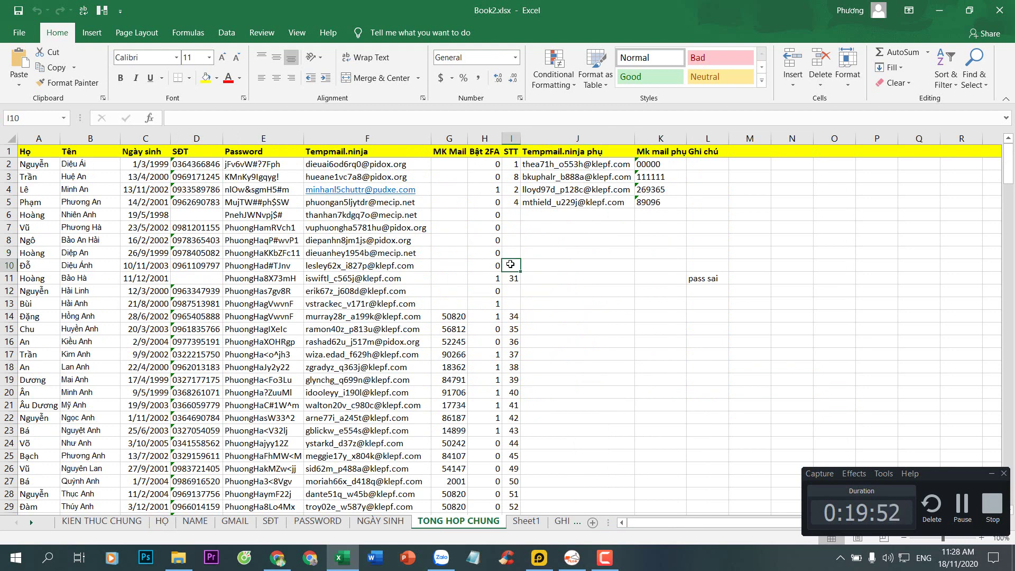
text(28)
click(939, 10)
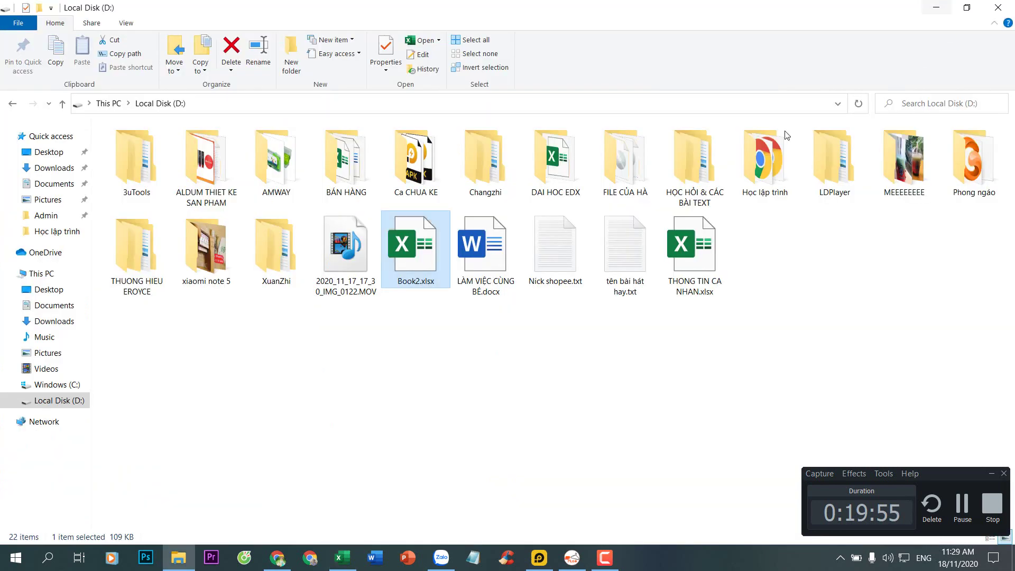
Switch back to LDPlayer, look through the Facebook menu, and return to the emulator's home screen.
click(547, 565)
scroll(534, 238, down, 5)
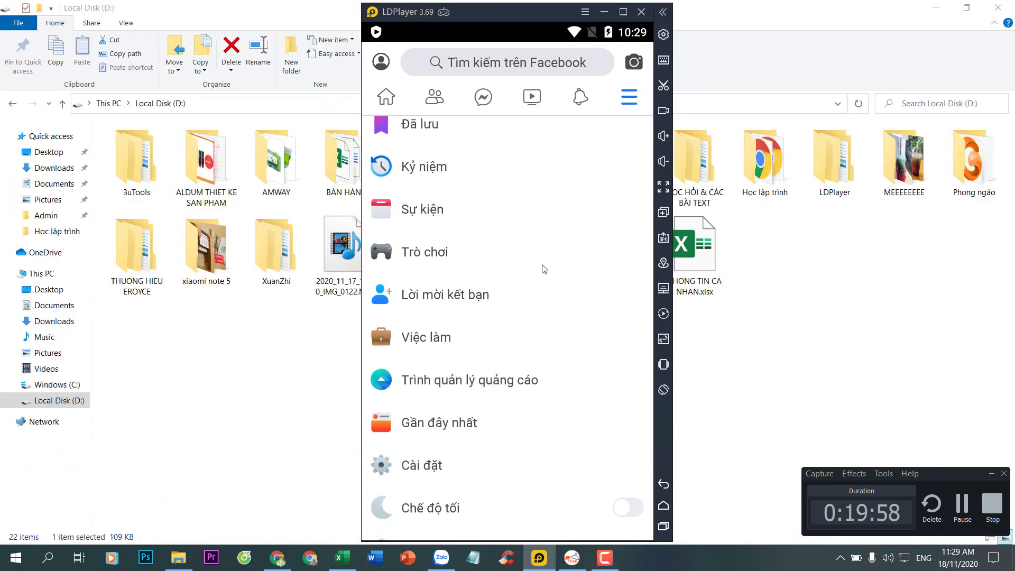
scroll(542, 268, up, 5)
click(663, 507)
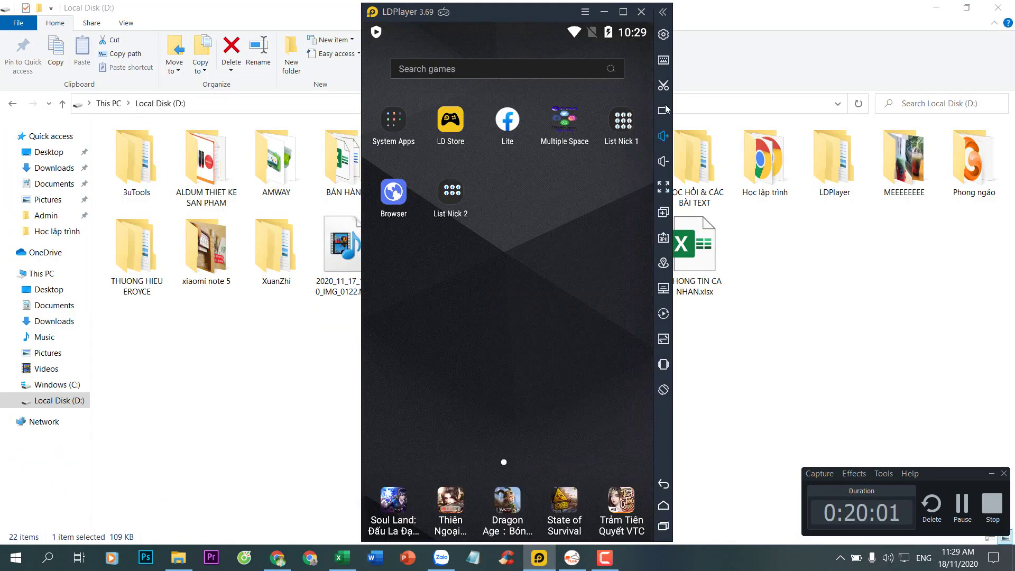
Generate a random IMEI, choose the xiaomi mix preset model in the emulator's properties, and save.
click(664, 34)
click(375, 220)
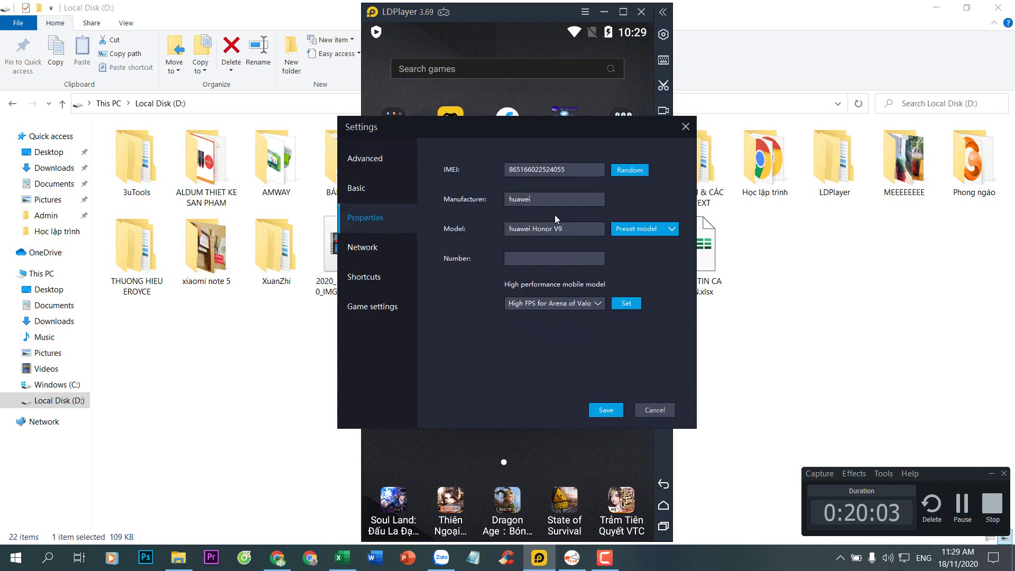
click(624, 172)
click(626, 229)
click(628, 364)
click(598, 408)
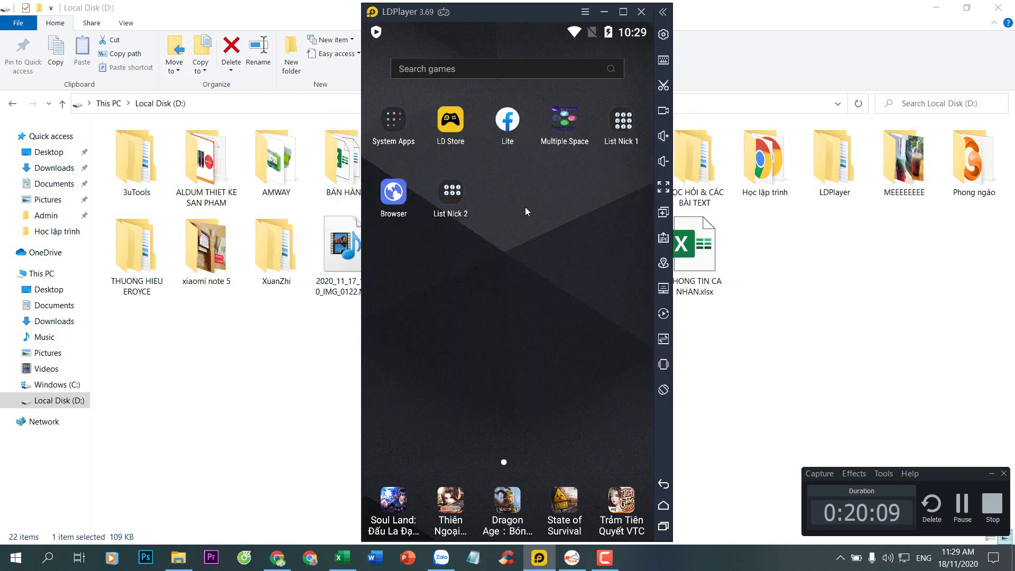
Clean the emulator's disk cache in the advanced settings and restart the player.
click(664, 35)
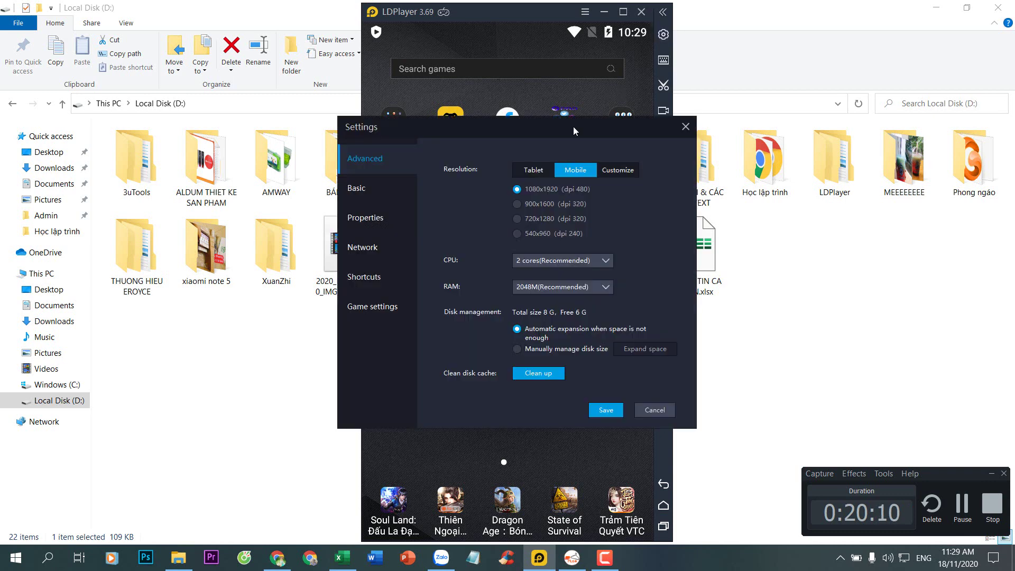
click(528, 376)
click(576, 312)
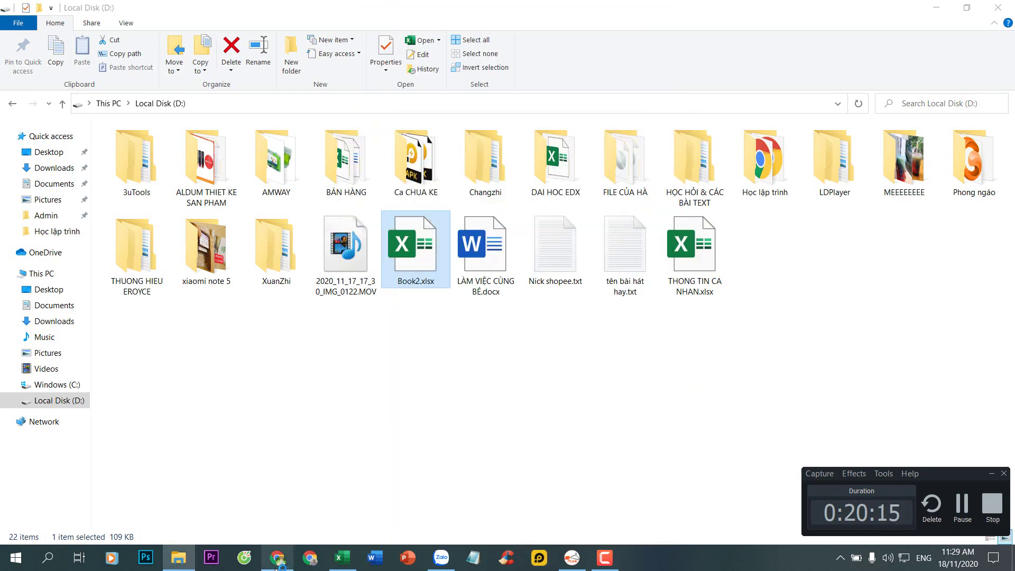
Switch to the HiLink page in Chrome and reconnect the Vietnamobile 3G connection.
click(276, 565)
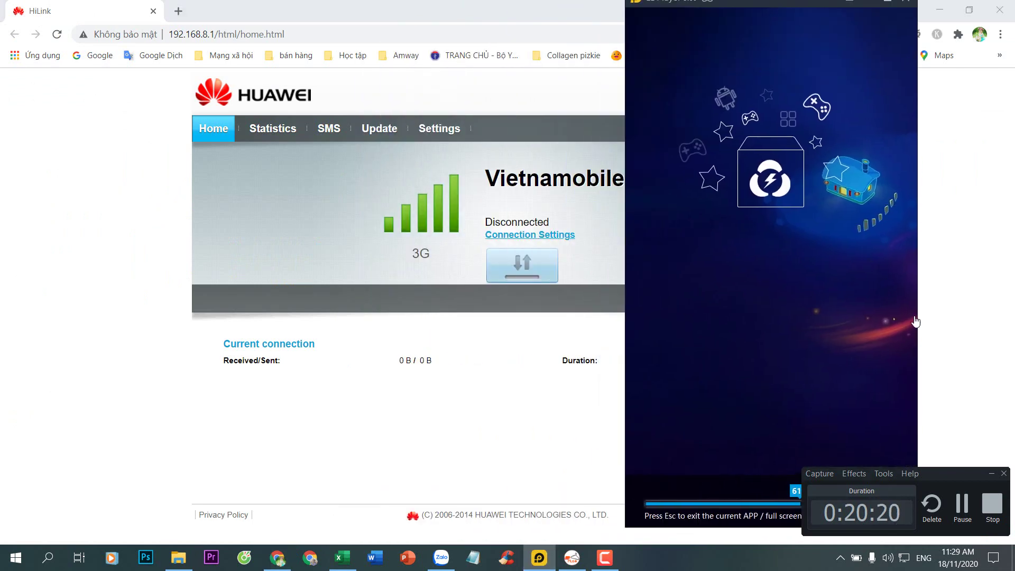
click(992, 474)
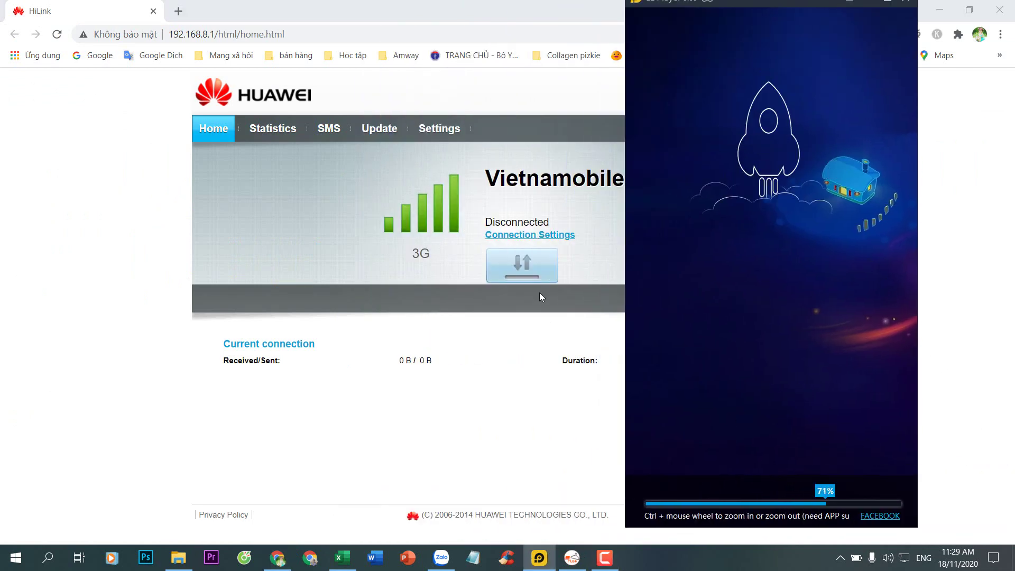
click(520, 271)
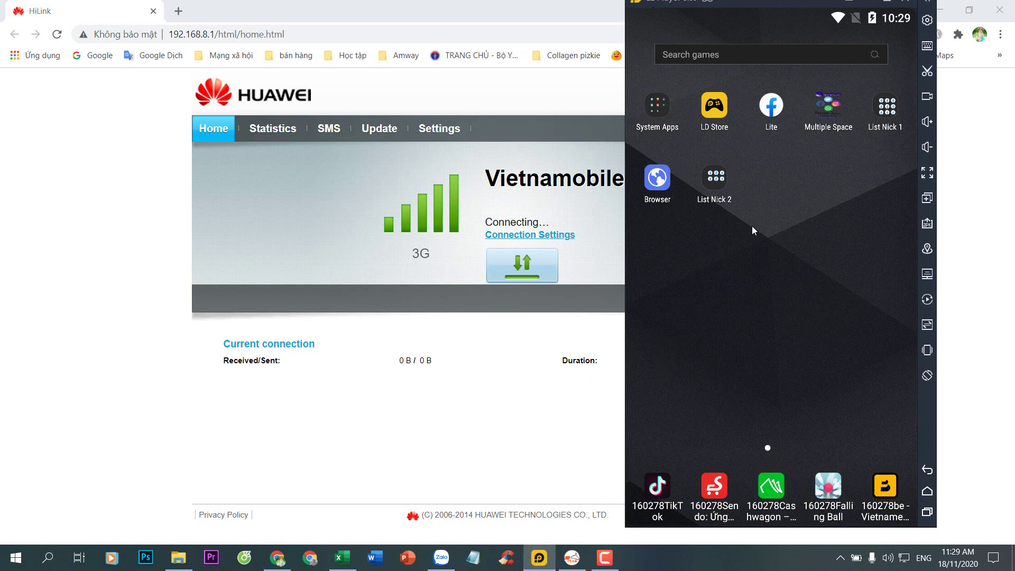
Launch the Lite31 Facebook clone from List Nick 1 and open its account menu to see the profile name.
click(890, 112)
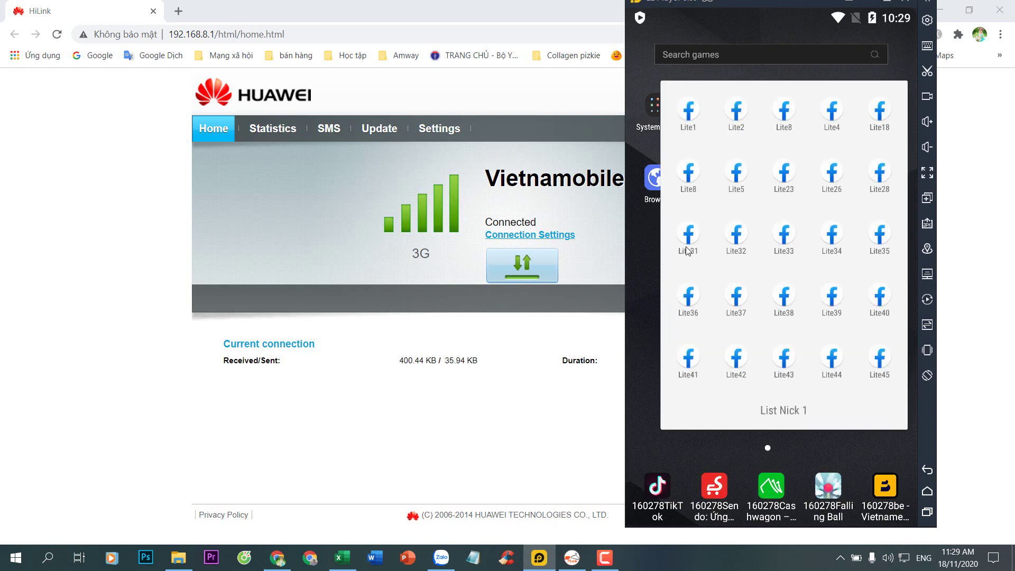
click(688, 231)
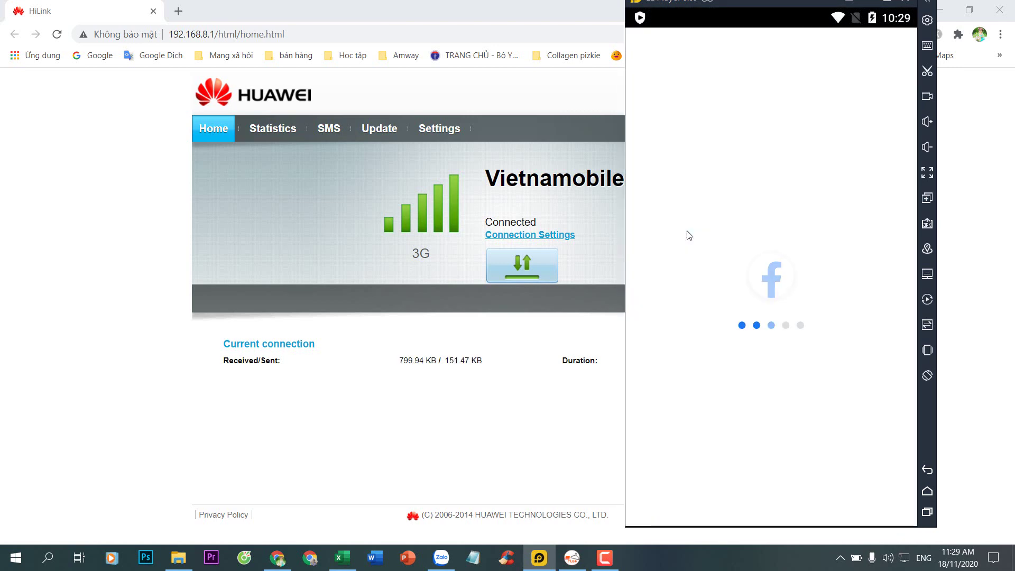
click(841, 357)
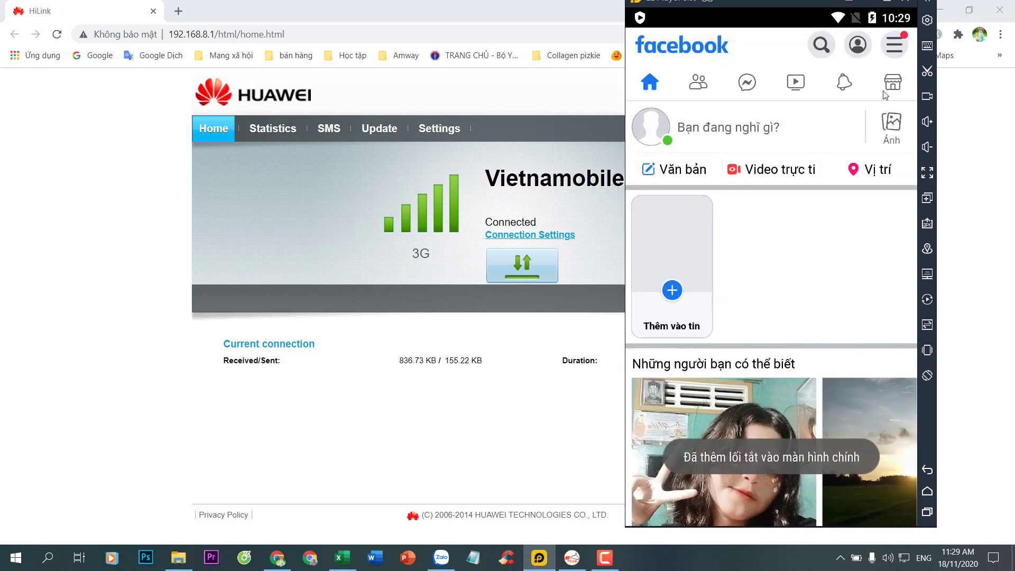
click(895, 45)
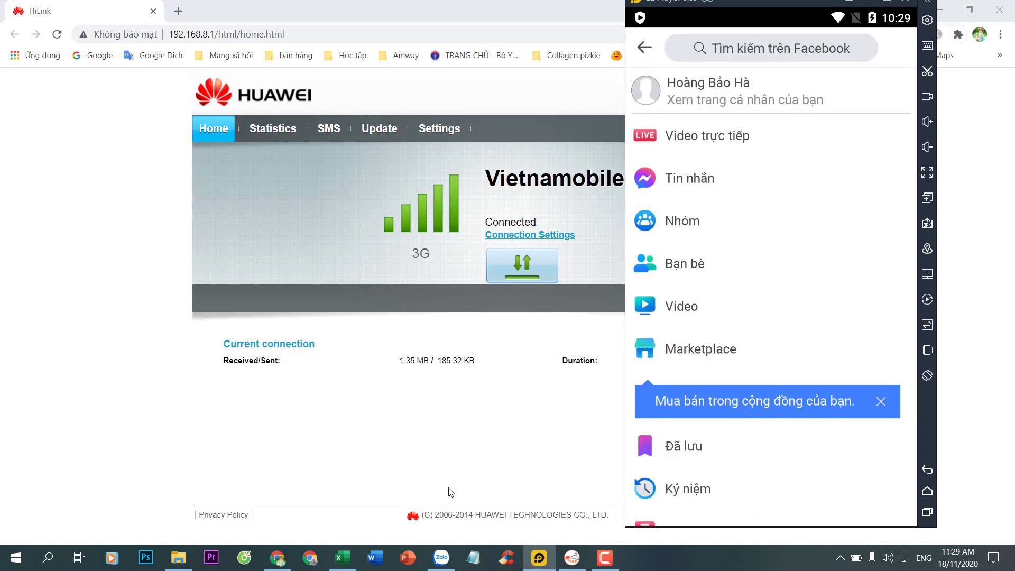
Switch to Book2.xlsx, commit the pending STT entry 28 in I10, and return to LDPlayer's home screen.
click(343, 558)
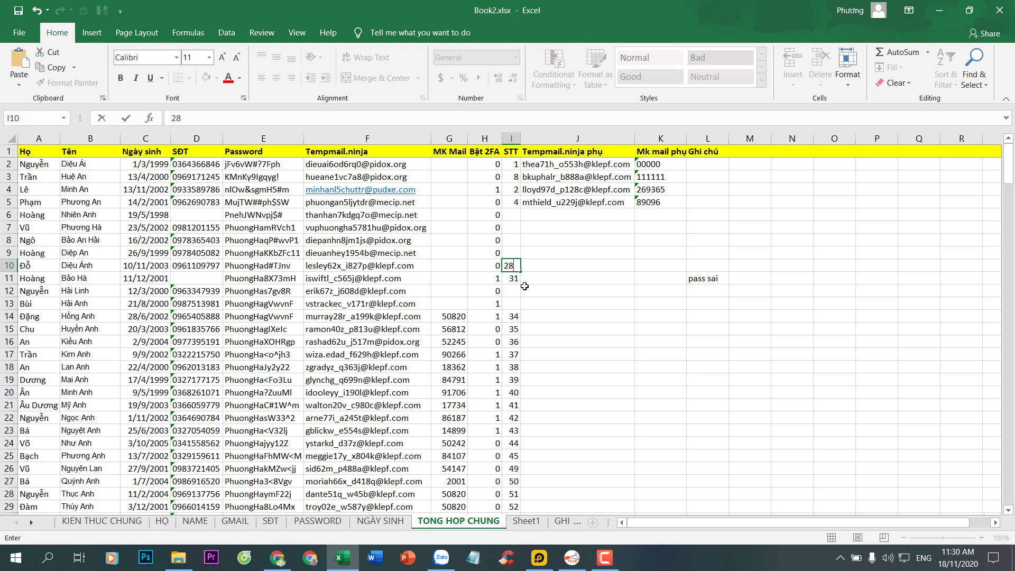
click(556, 276)
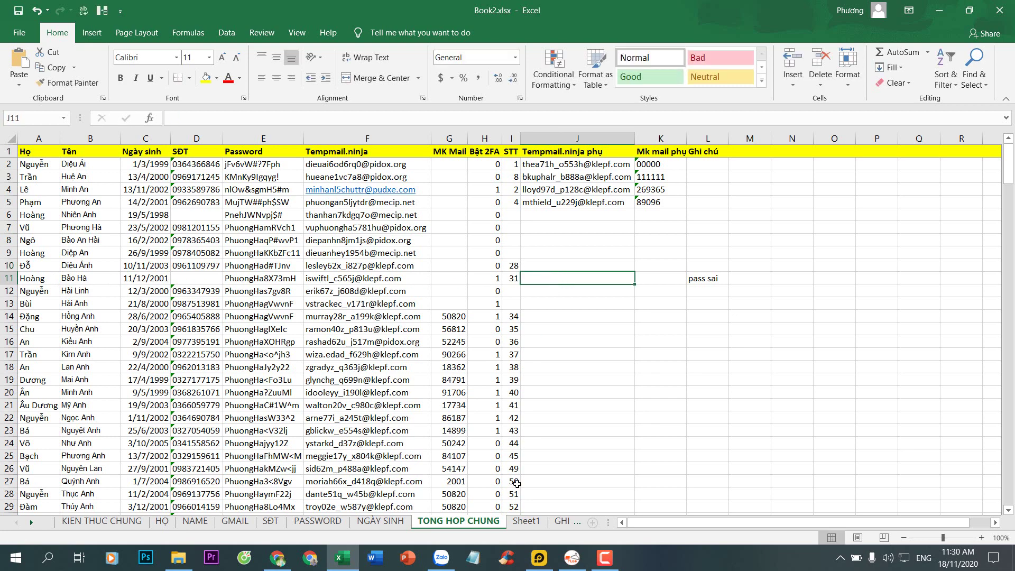
click(539, 558)
scroll(816, 221, down, 2)
scroll(816, 224, up, 2)
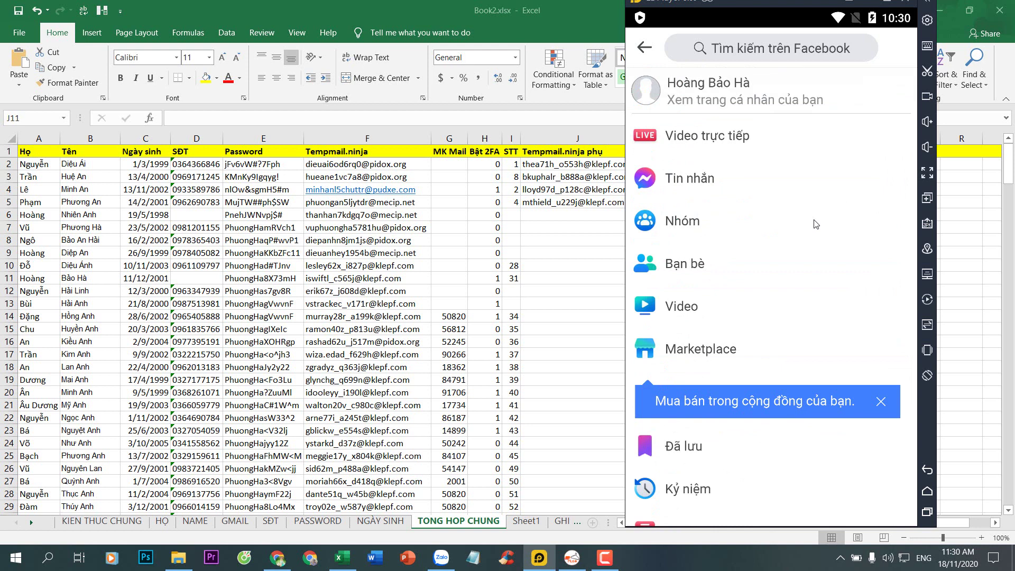
click(928, 491)
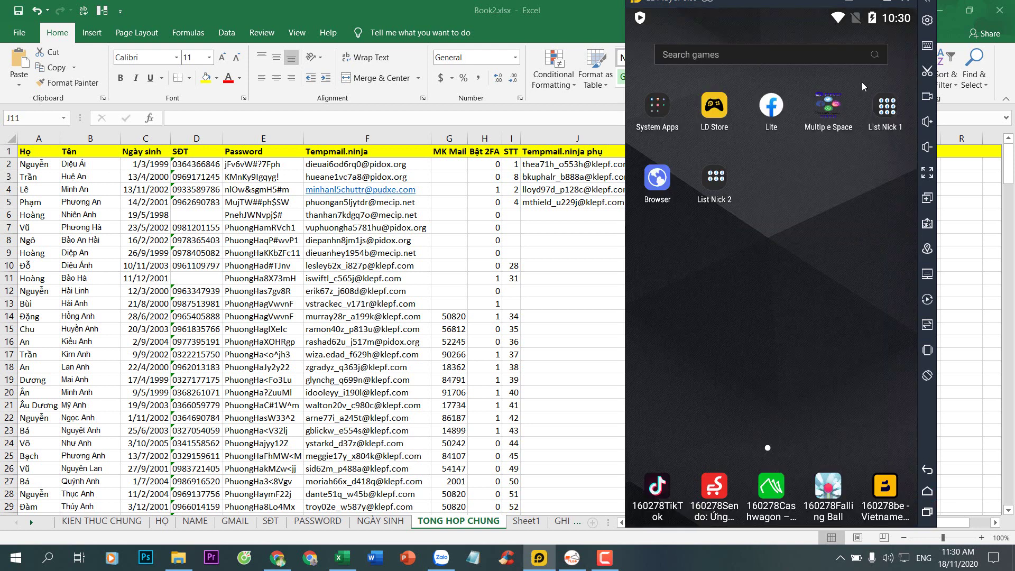
Randomize the IMEI, set the preset model to google Pixel 2 in the emulator's properties, and save.
click(927, 20)
click(630, 204)
click(894, 156)
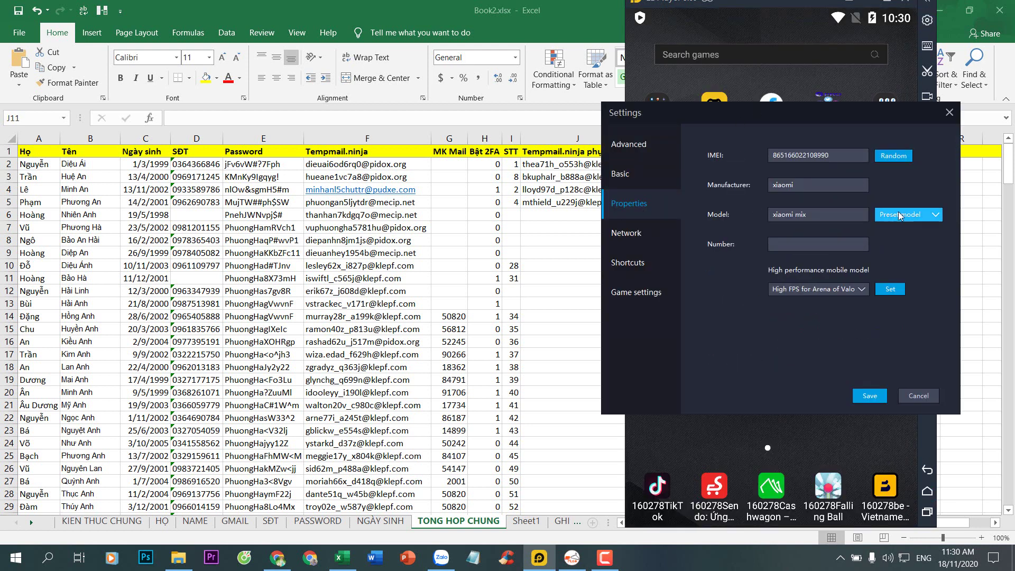
click(900, 216)
click(898, 254)
click(870, 396)
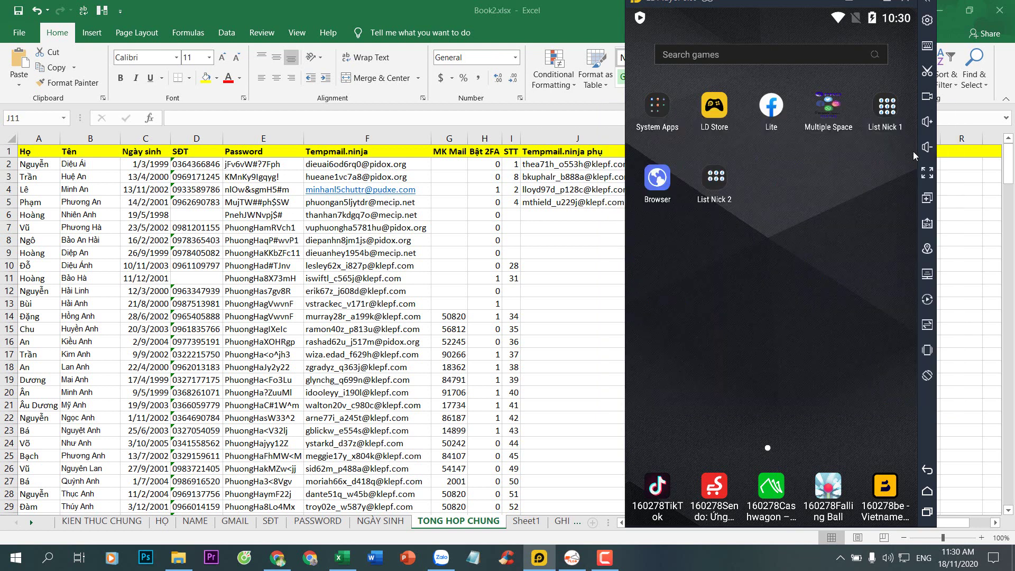
click(928, 20)
click(646, 207)
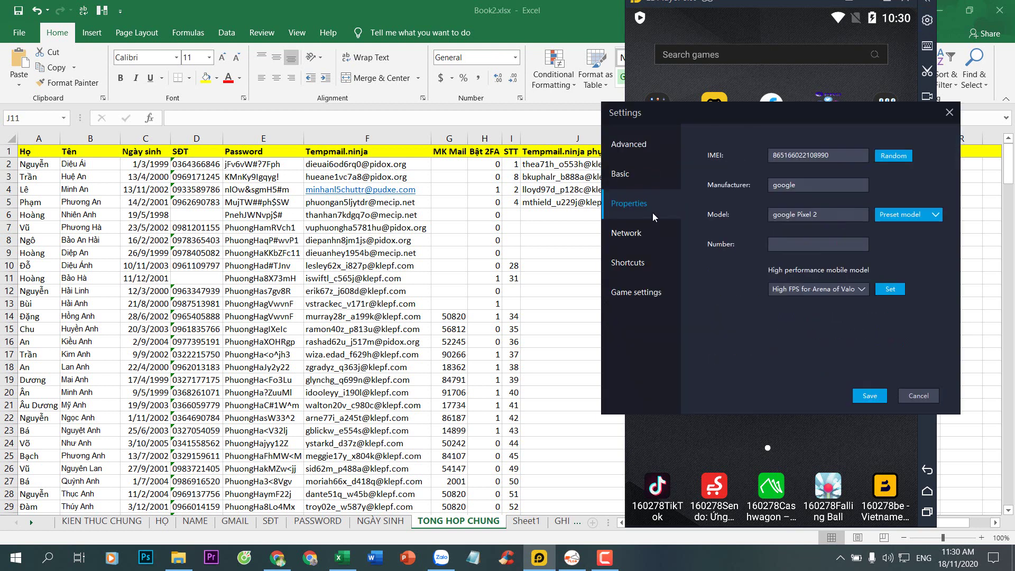
click(893, 155)
click(915, 398)
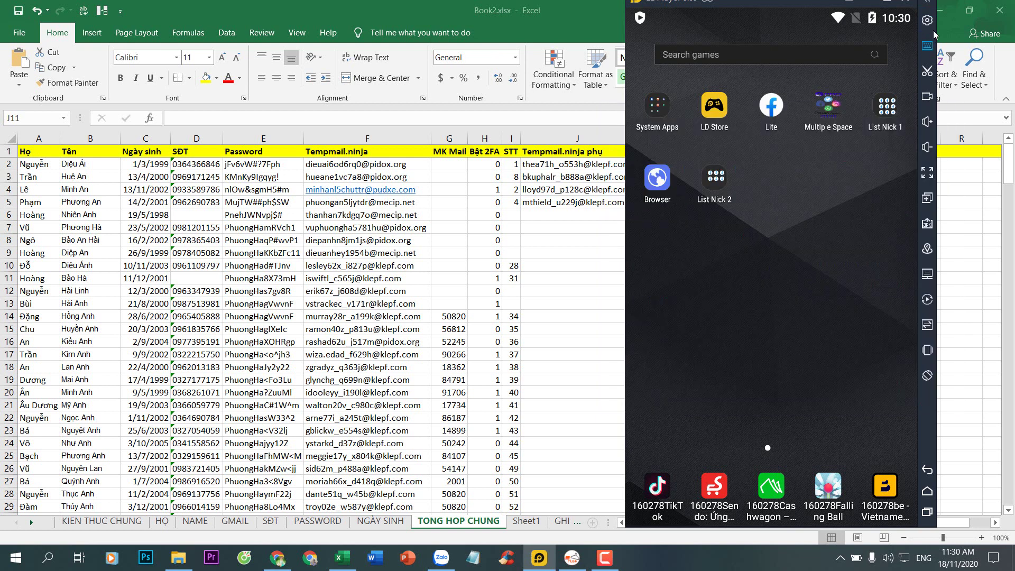
Clean up the emulator's disk cache from its advanced settings and restart the player immediately.
click(928, 20)
click(791, 360)
click(804, 297)
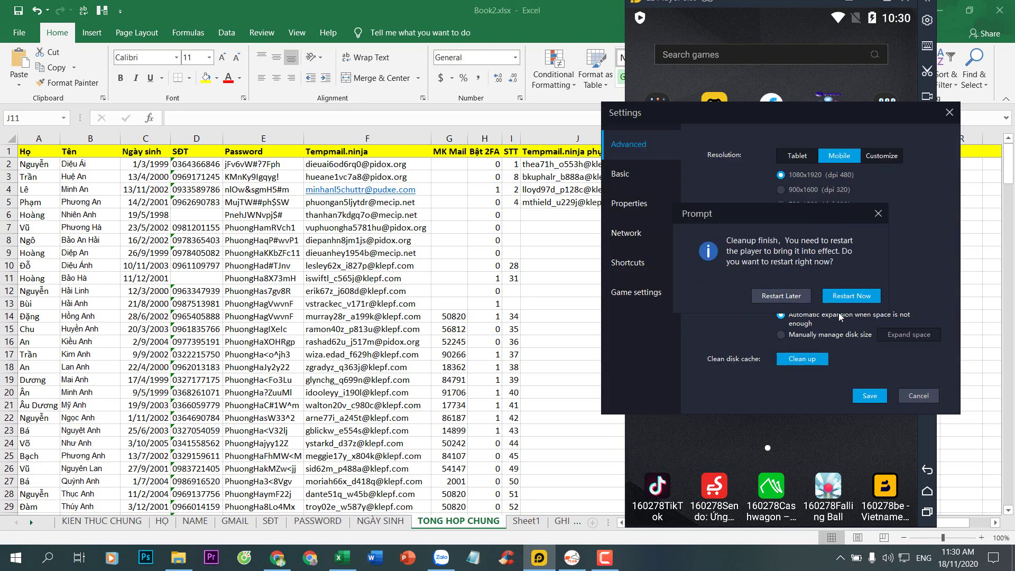
click(852, 297)
Switch to the HiLink page in Chrome and disconnect the Vietnamobile 3G connection.
click(277, 558)
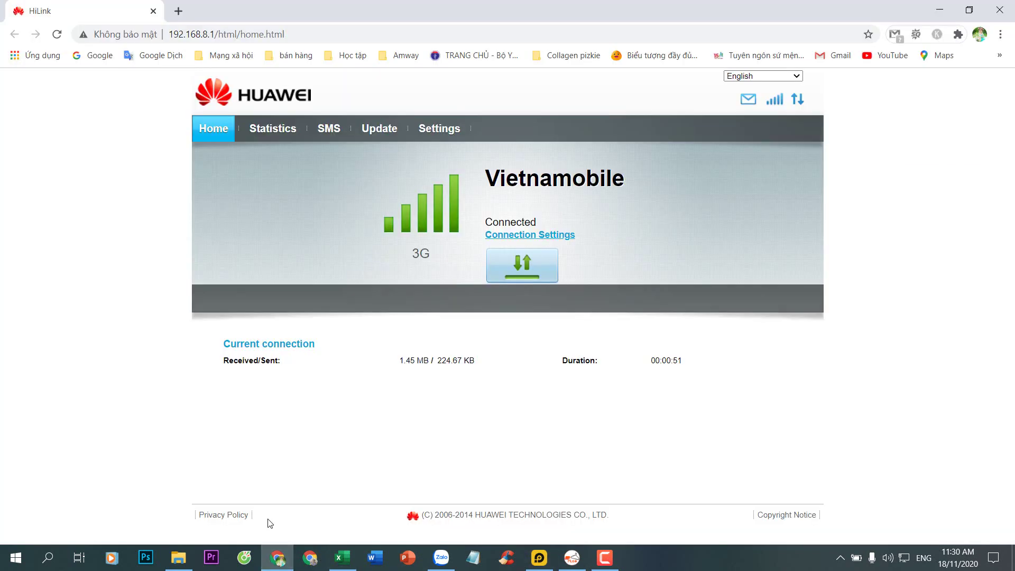
click(522, 270)
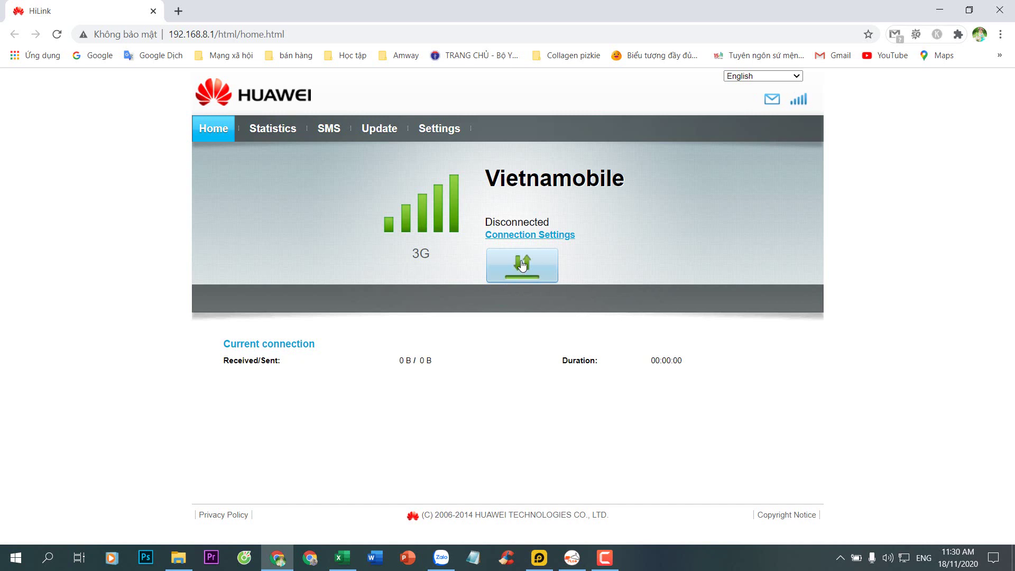
Connect the Vietnamobile 3G connection on the HiLink page and cycle it off and on once more.
click(523, 265)
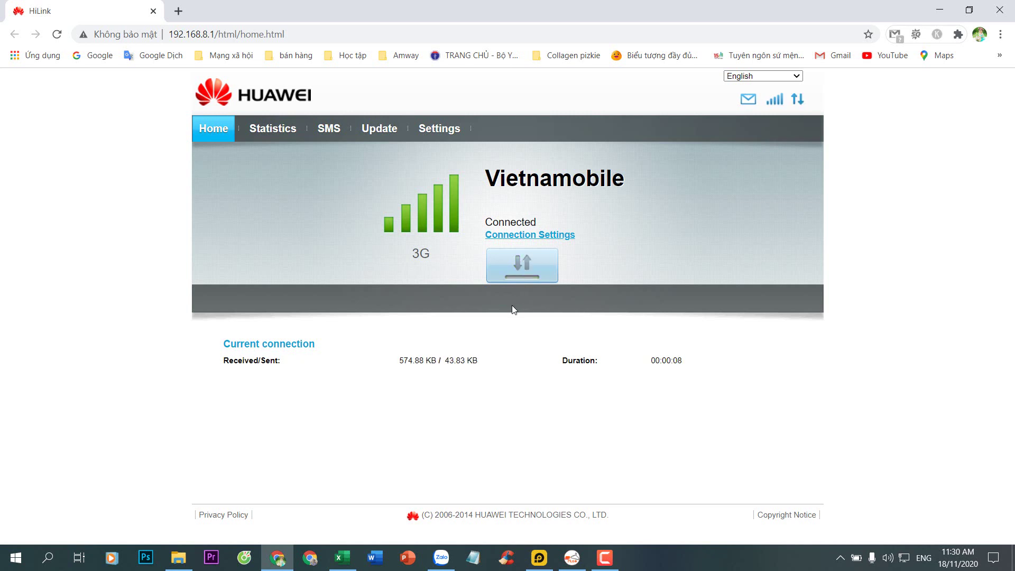
click(518, 280)
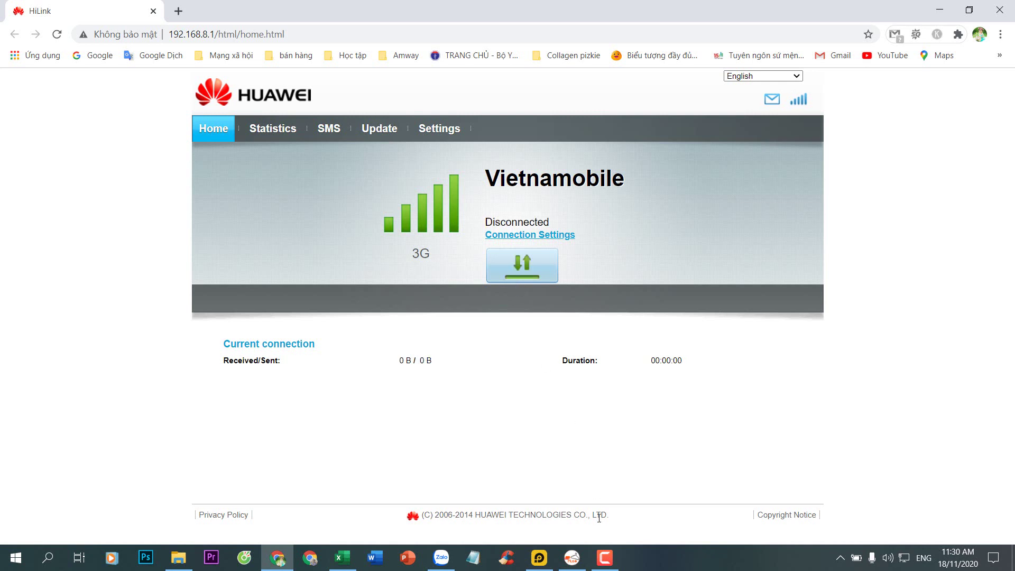
Switch to LDPlayer, launch the Lite32 clone from the List Nick 1 folder, and accept adding account shortcuts to the home screen.
mouse_move(531, 566)
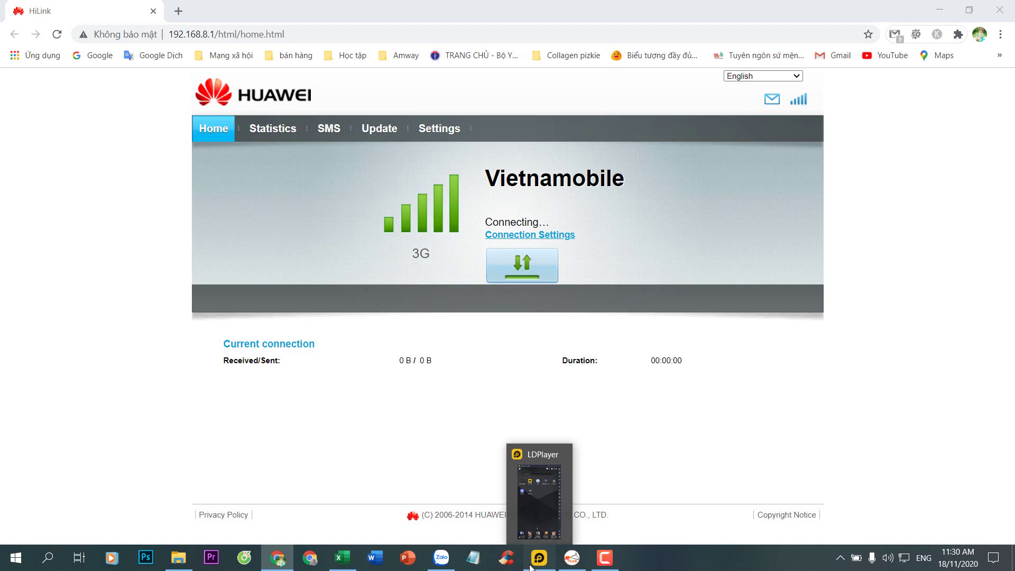
click(531, 565)
click(623, 122)
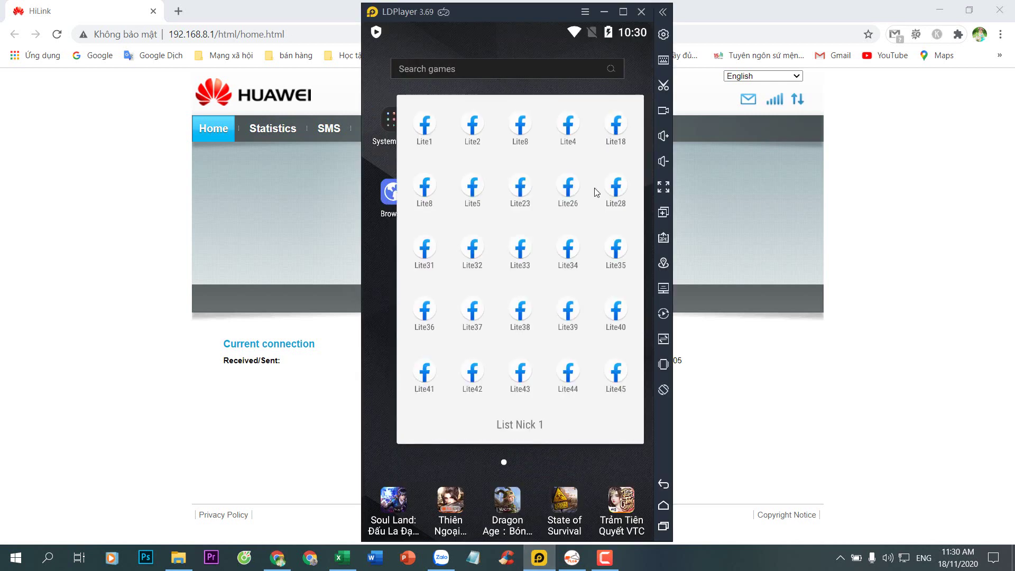
click(477, 248)
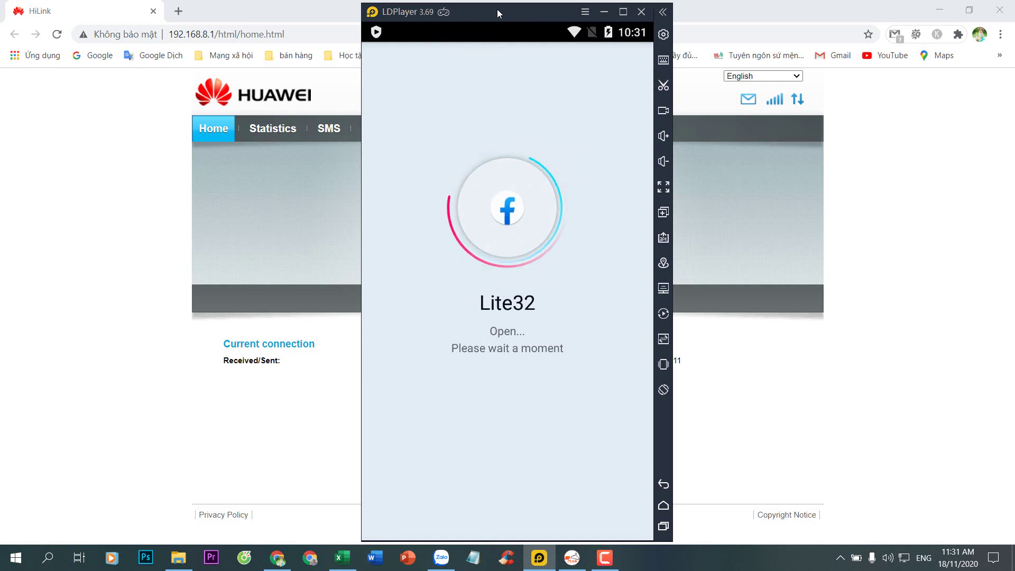
drag(497, 12, 738, 11)
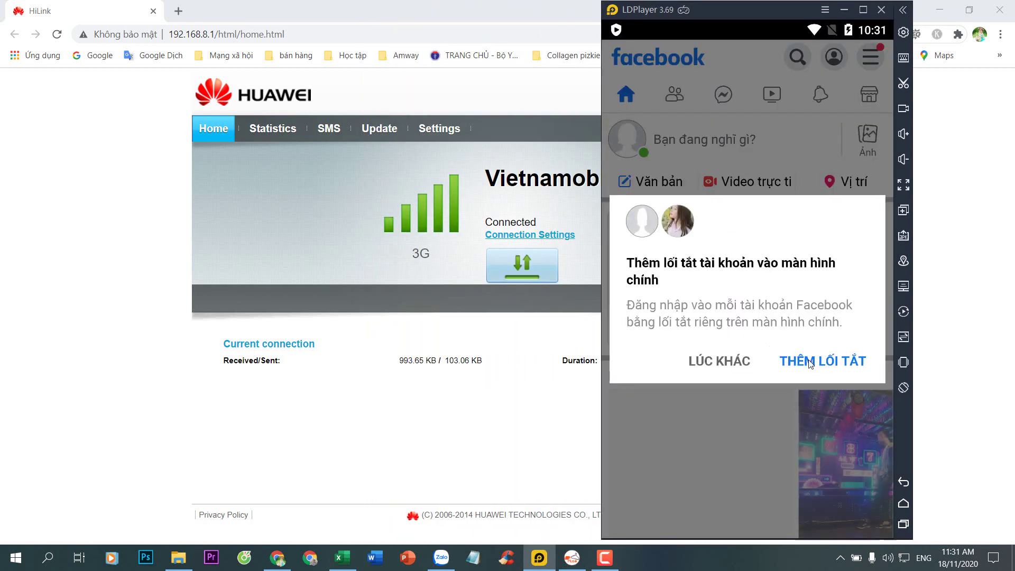
click(809, 364)
Browse the news feed and main menu of the Lite32 account, and return to the emulator's home screen.
scroll(795, 168, down, 5)
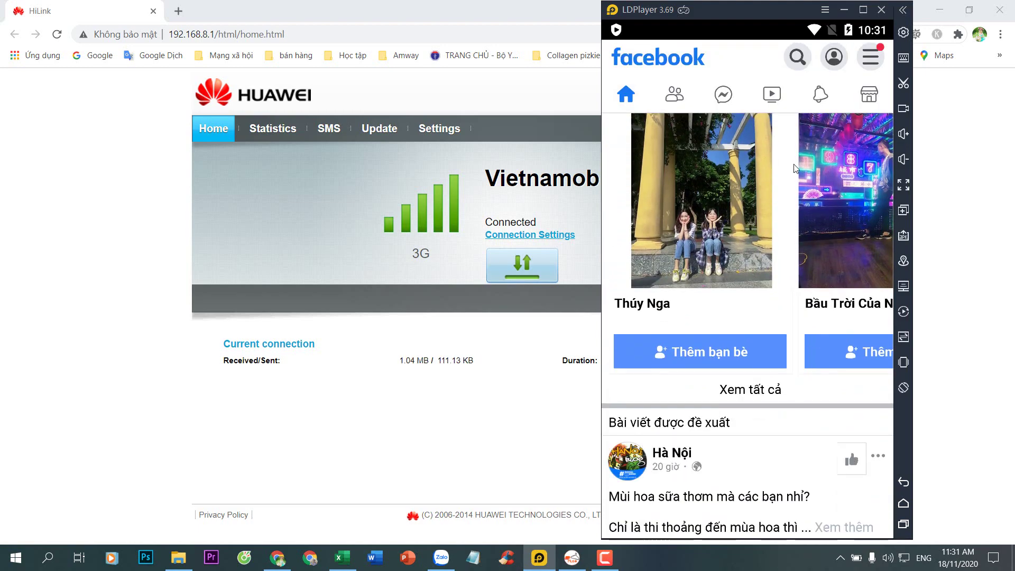
scroll(794, 169, down, 15)
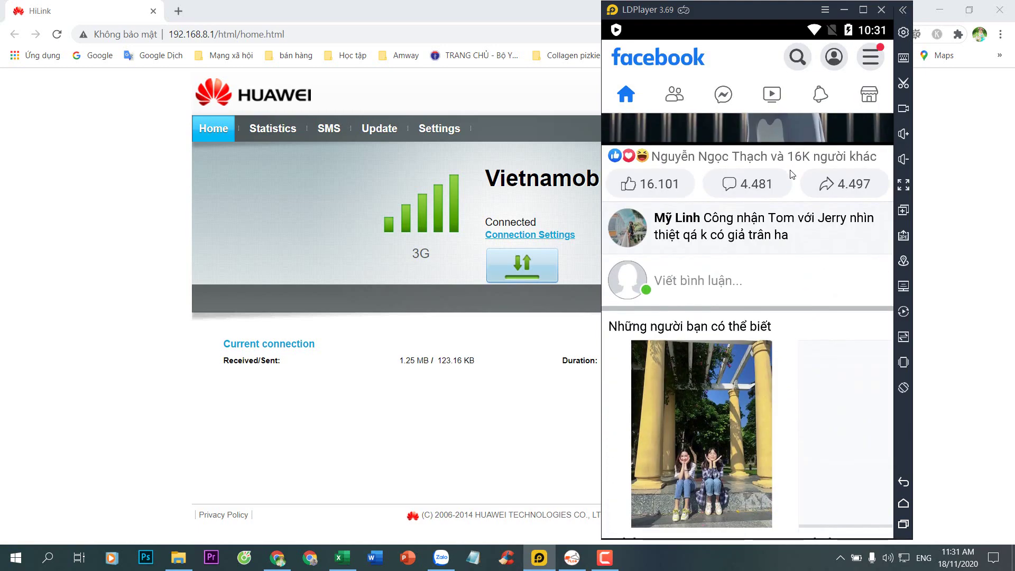
scroll(792, 175, up, 20)
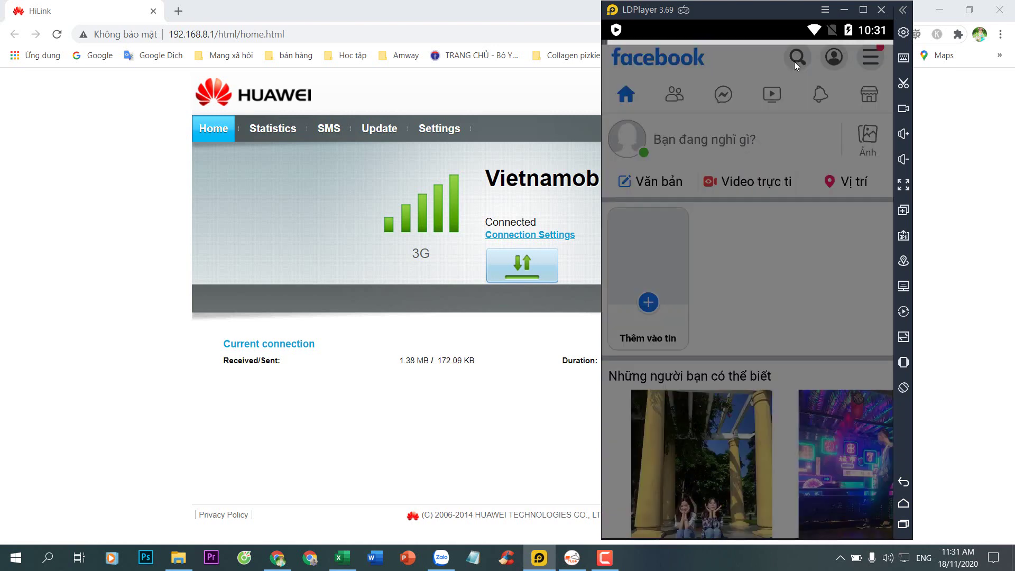
scroll(795, 63, down, 2)
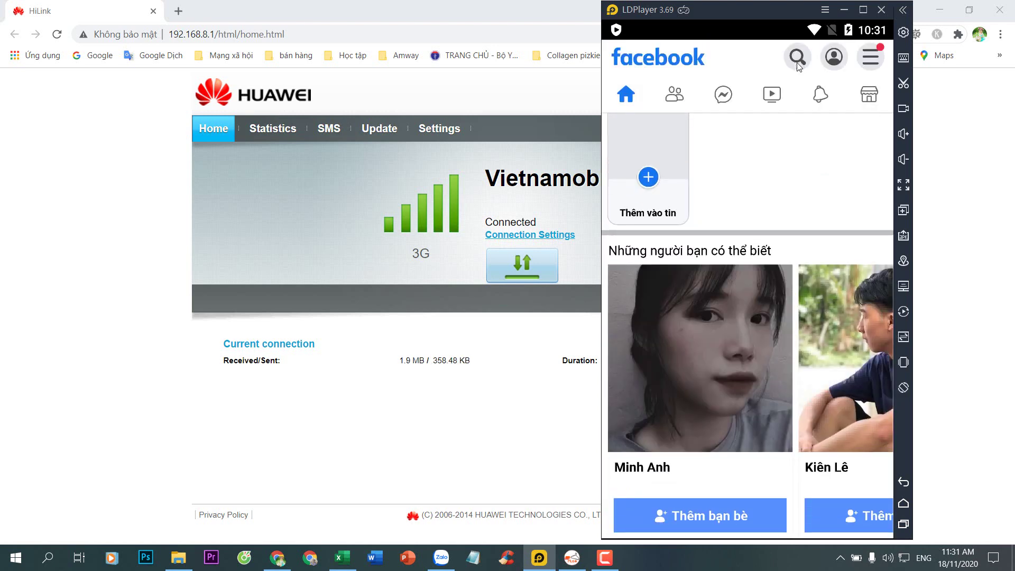
click(870, 56)
scroll(793, 272, down, 10)
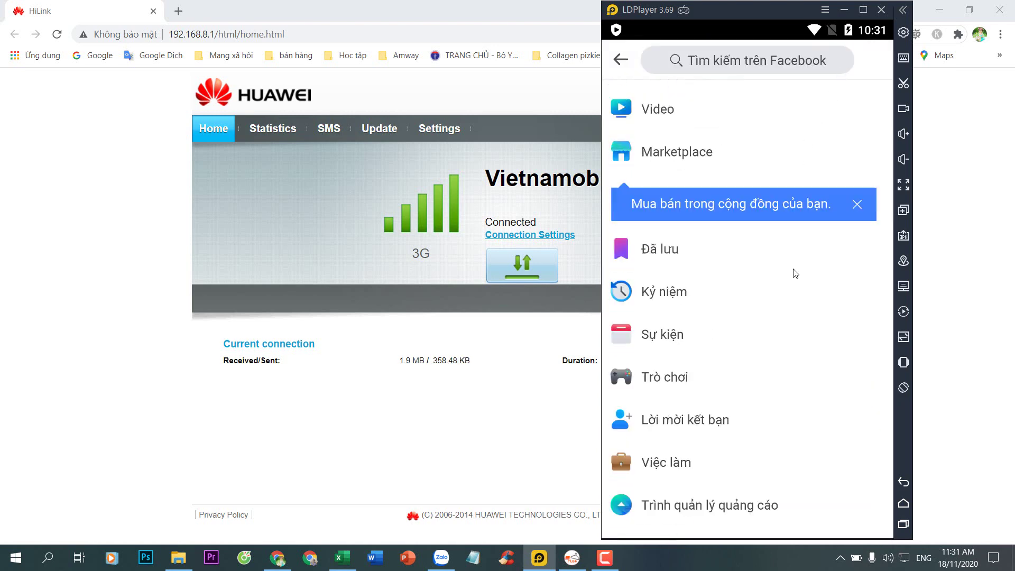
click(904, 507)
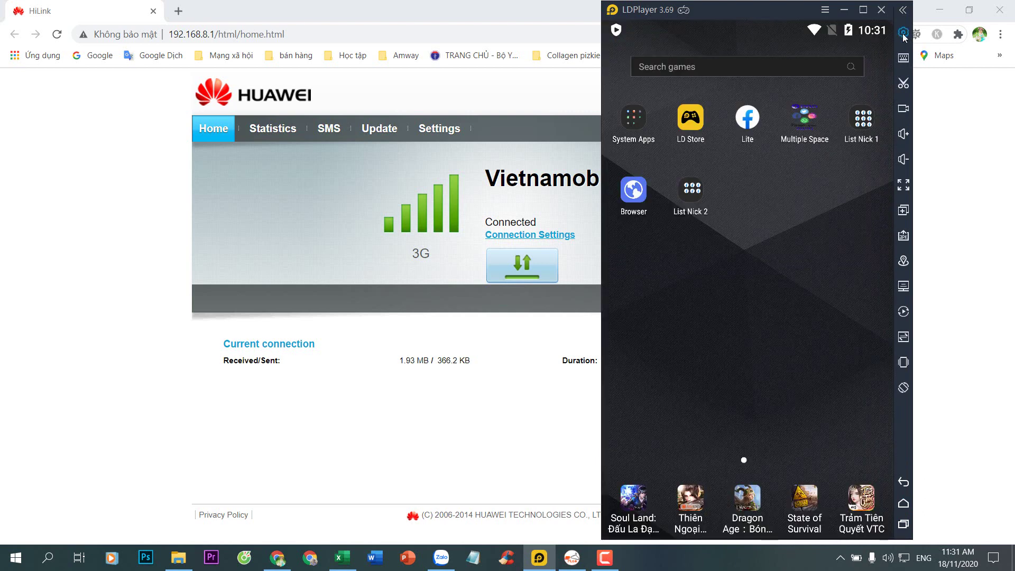
Randomize the IMEI, set the preset model to xiaomi 8 in the emulator's properties, and save.
click(904, 32)
click(614, 216)
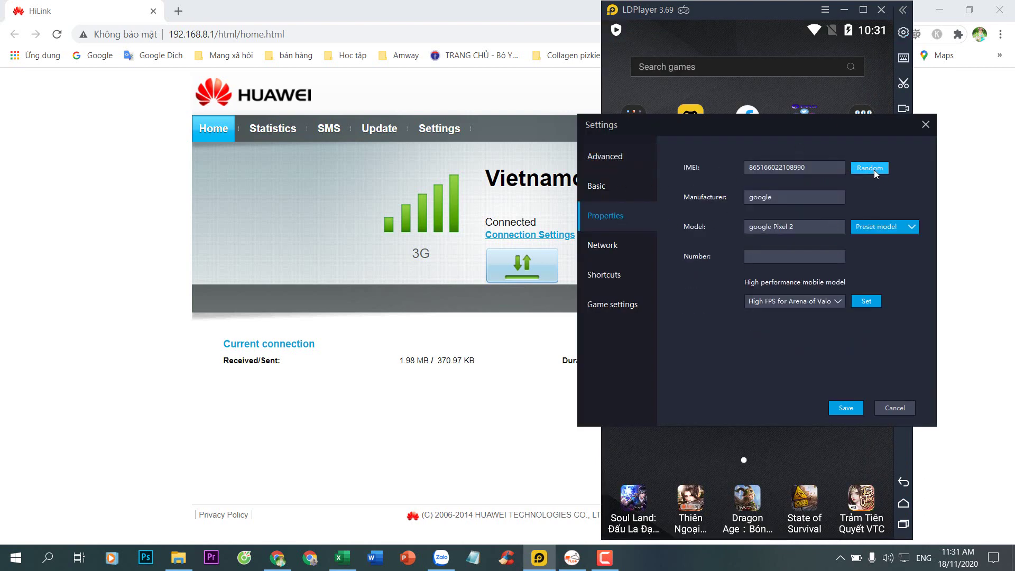
click(875, 170)
click(872, 226)
click(874, 269)
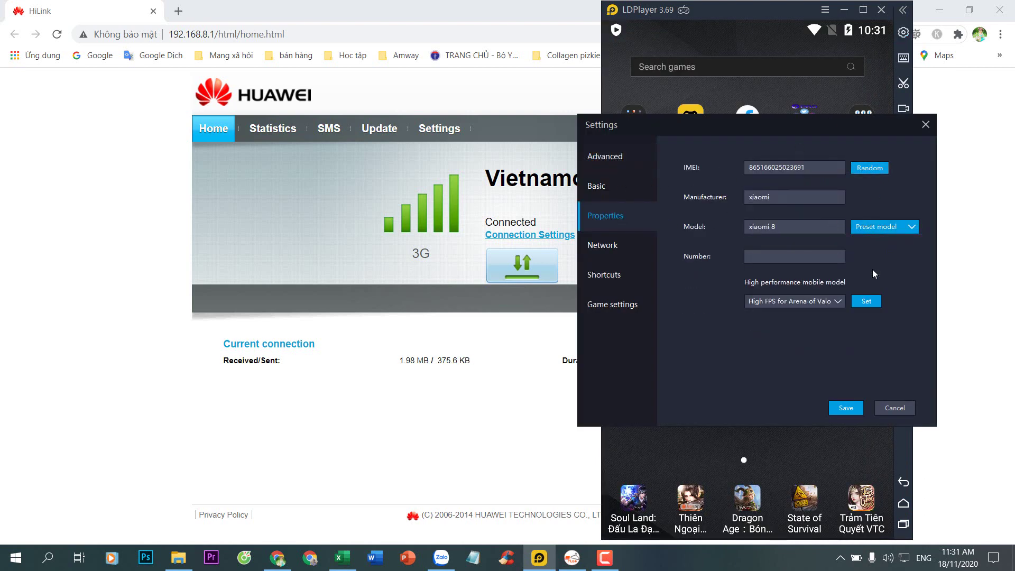
click(836, 409)
Clean up the emulator's disk cache from its advanced settings and restart the player.
click(902, 33)
click(778, 371)
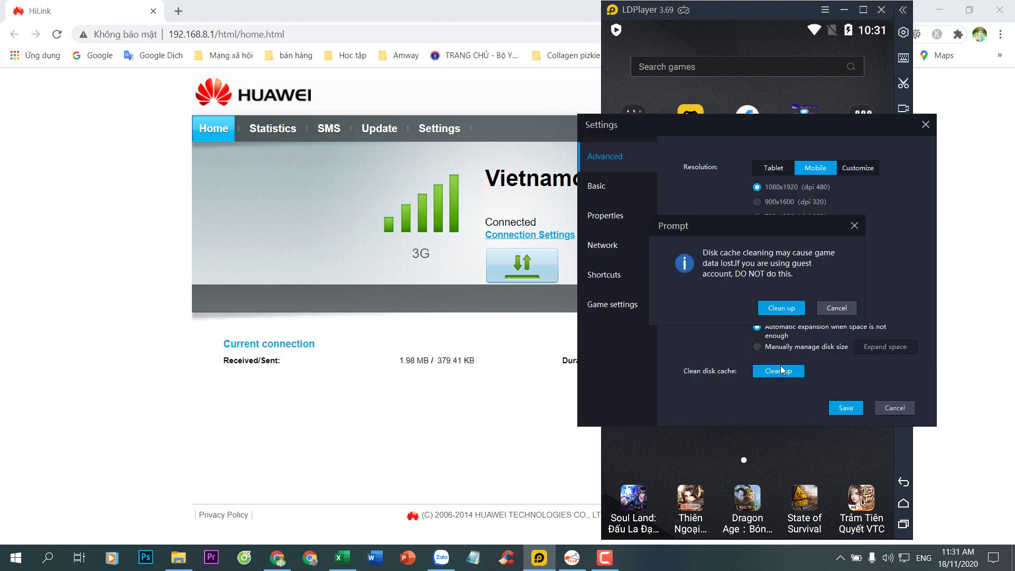
click(784, 311)
click(856, 308)
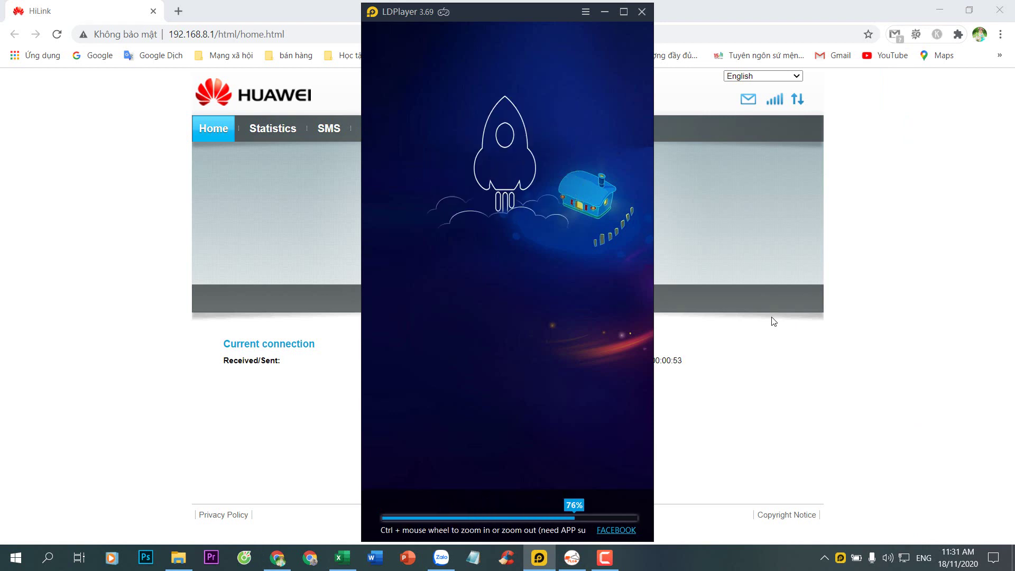
Switch to the HiLink page in Chrome, and disconnect and reconnect the Vietnamobile 3G connection.
click(774, 321)
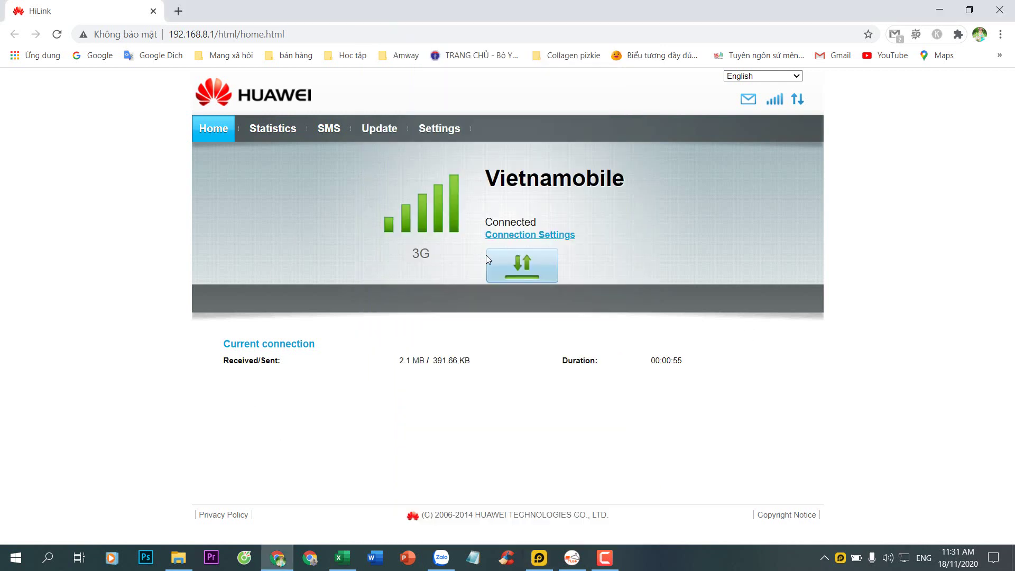
click(523, 264)
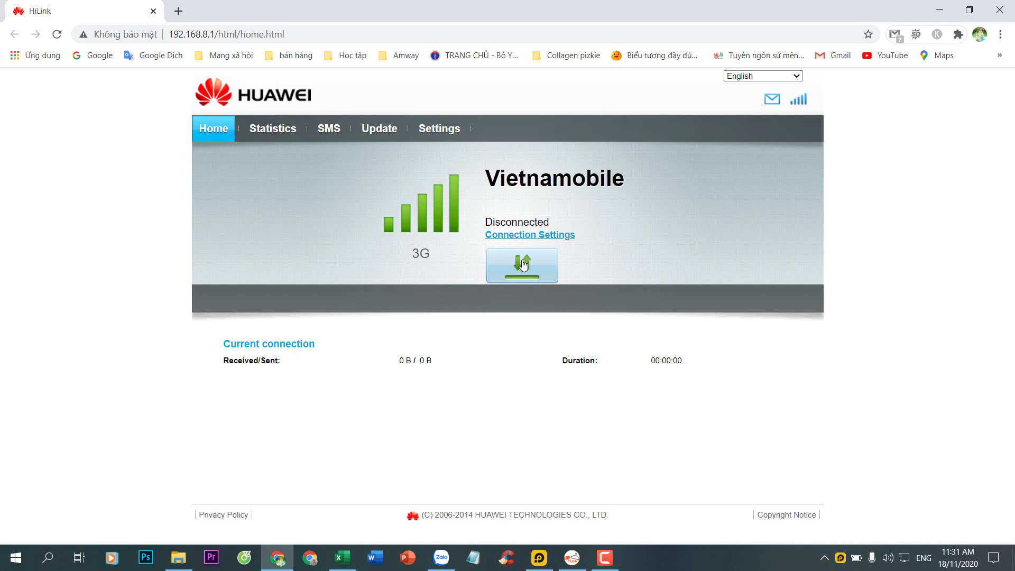
click(524, 264)
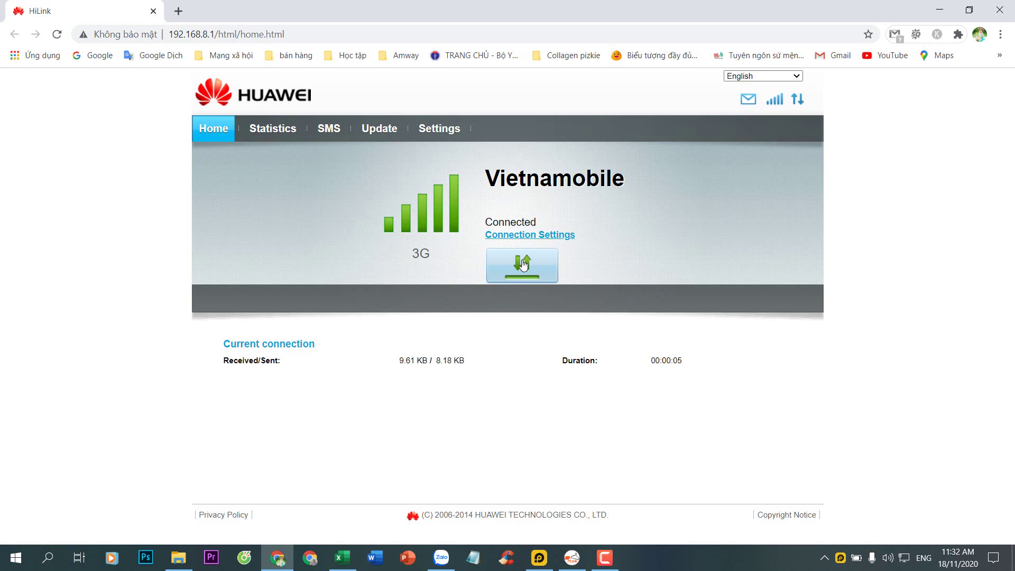
Switch to LDPlayer, launch the Lite33 clone from the List Nick 1 folder, and accept adding account shortcuts to the home screen.
click(540, 558)
click(630, 128)
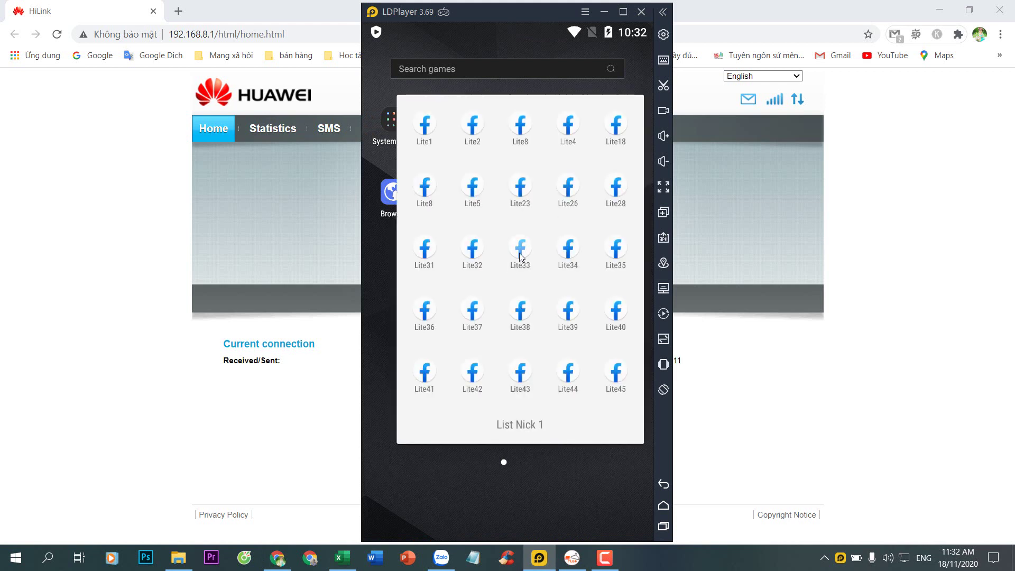
click(519, 253)
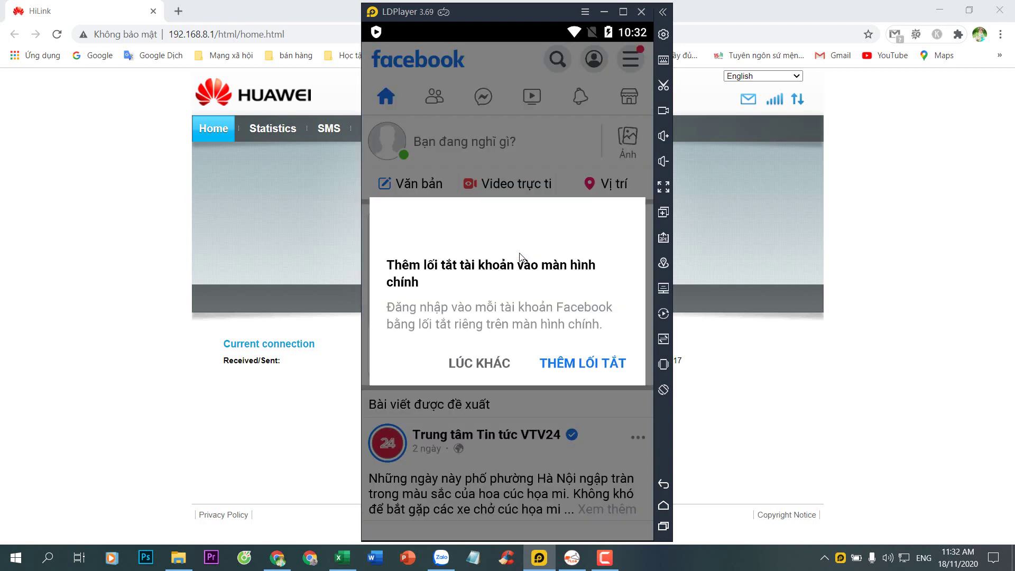
click(605, 363)
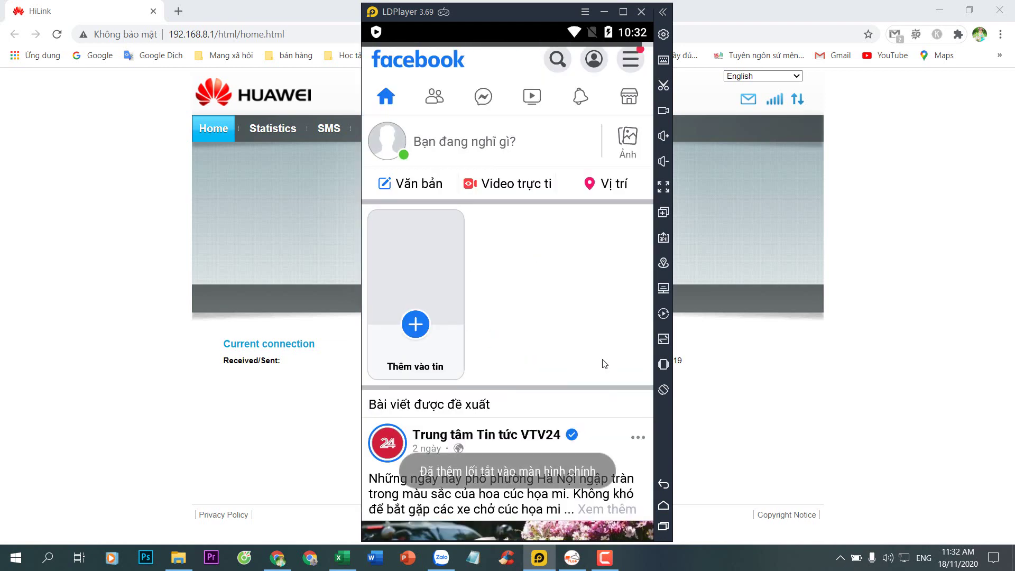
View the main menu of the Lite33 account and the recent apps, and return to the emulator's home screen.
click(631, 60)
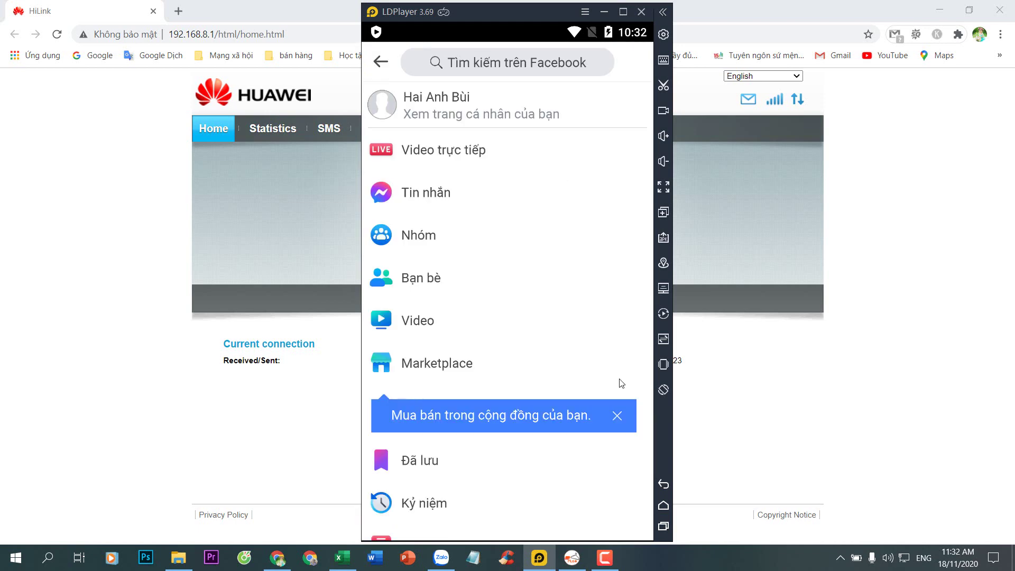
click(665, 526)
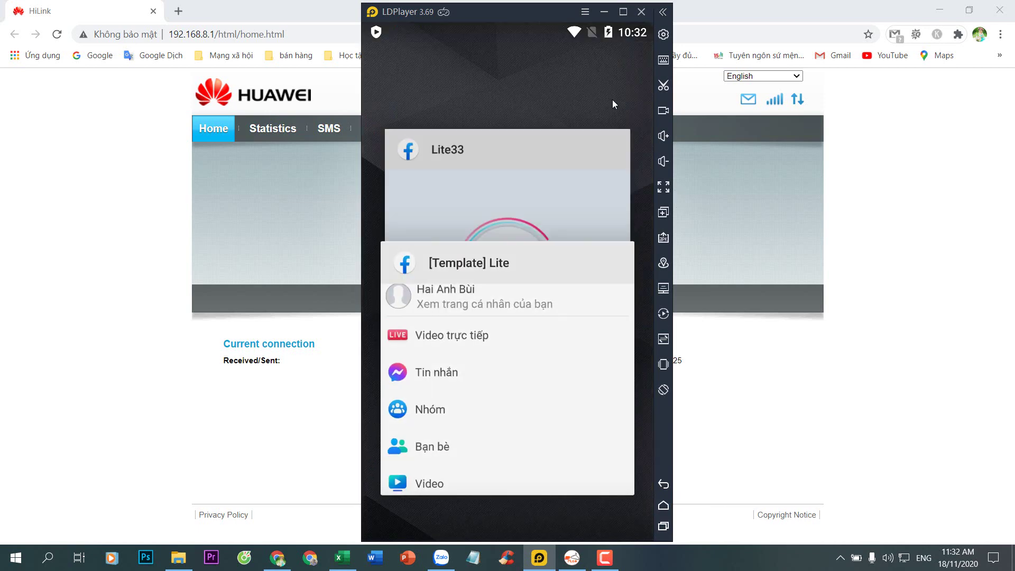
click(662, 503)
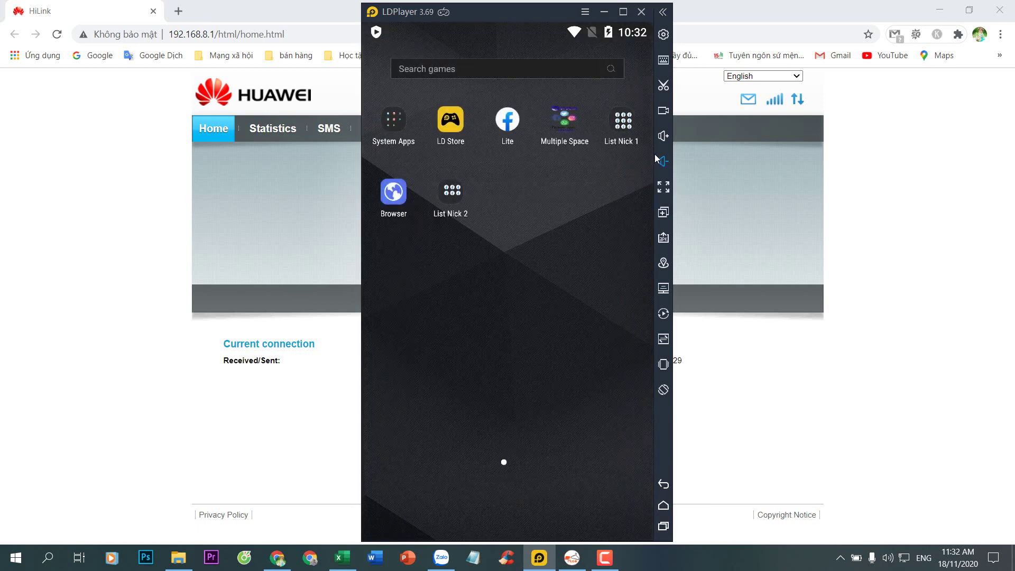
Randomize the IMEI, choose a preset phone model in the emulator's properties, and save.
click(663, 34)
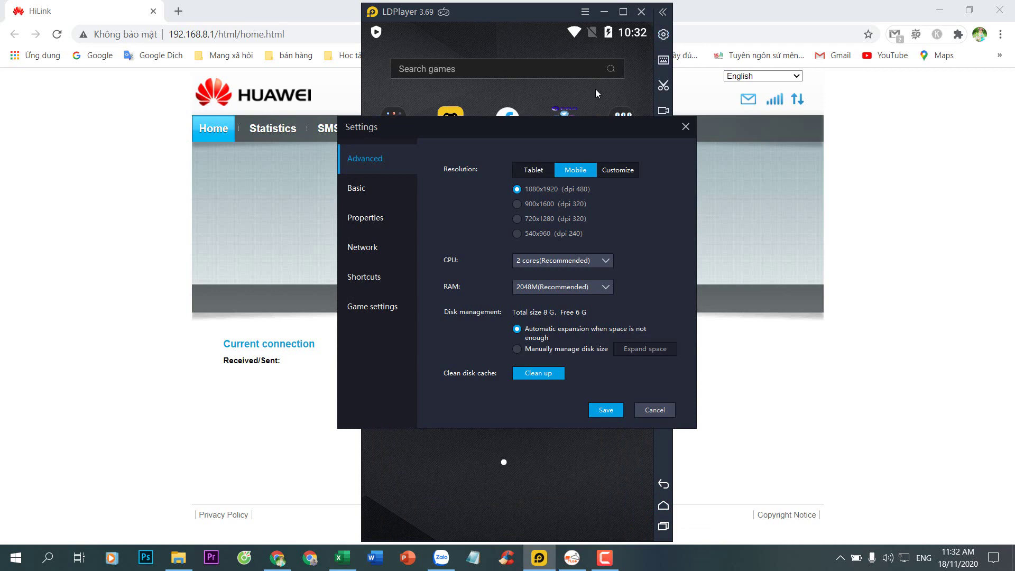
click(367, 216)
click(635, 228)
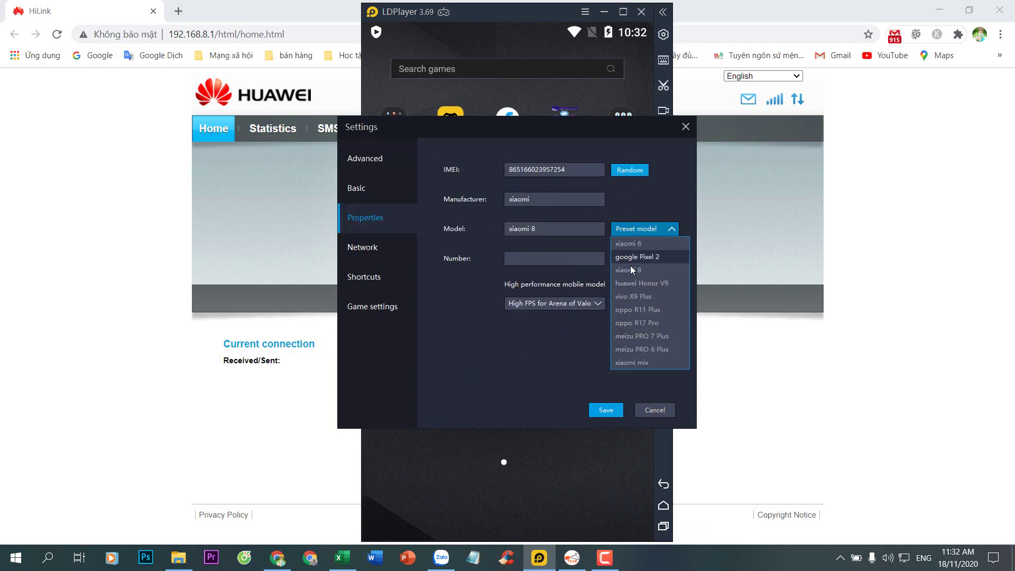
click(630, 278)
click(606, 410)
Clean up the disk cache from the emulator's advanced settings and restart the player immediately.
click(664, 35)
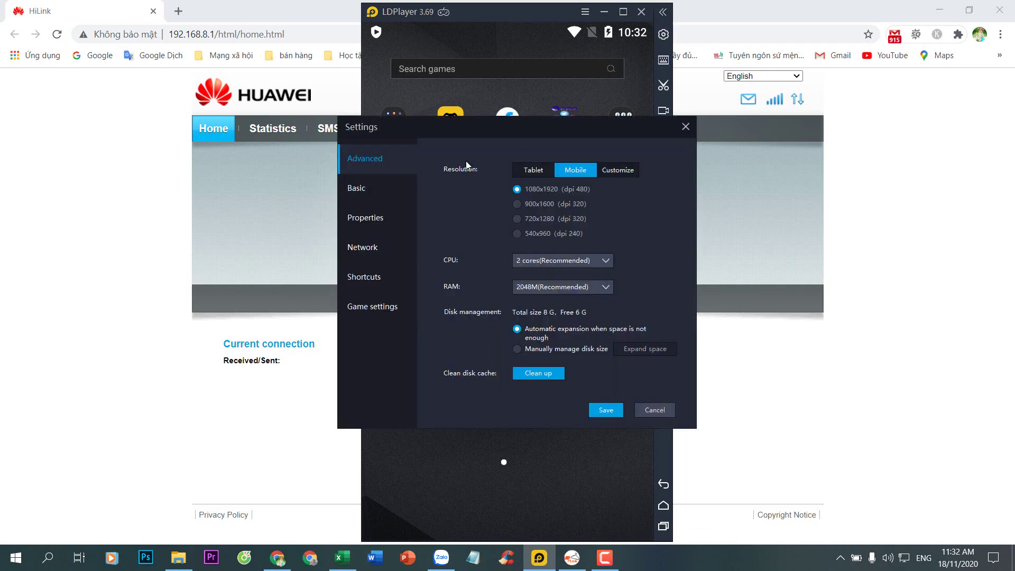
click(372, 222)
click(367, 161)
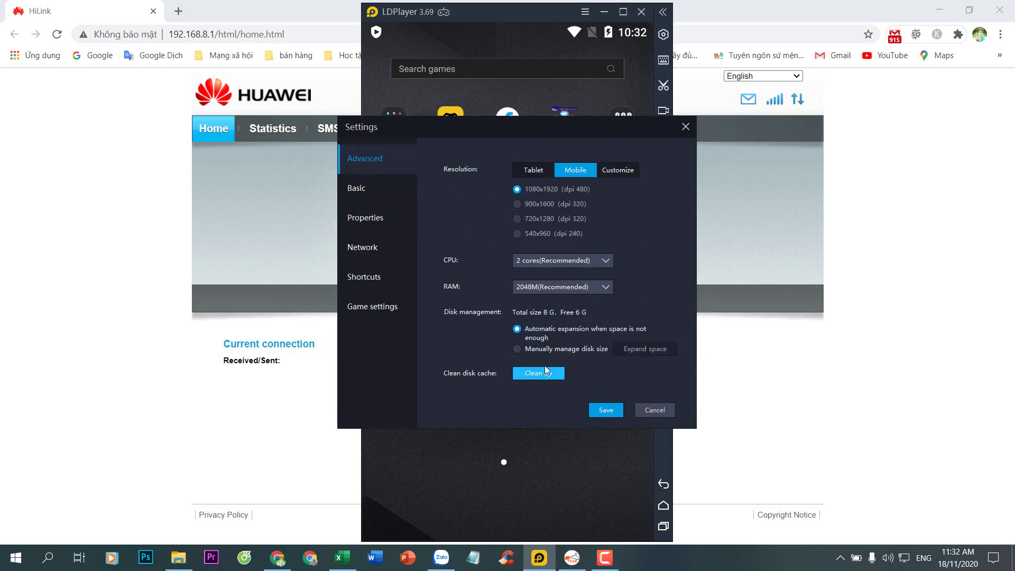
click(540, 373)
click(546, 307)
click(588, 310)
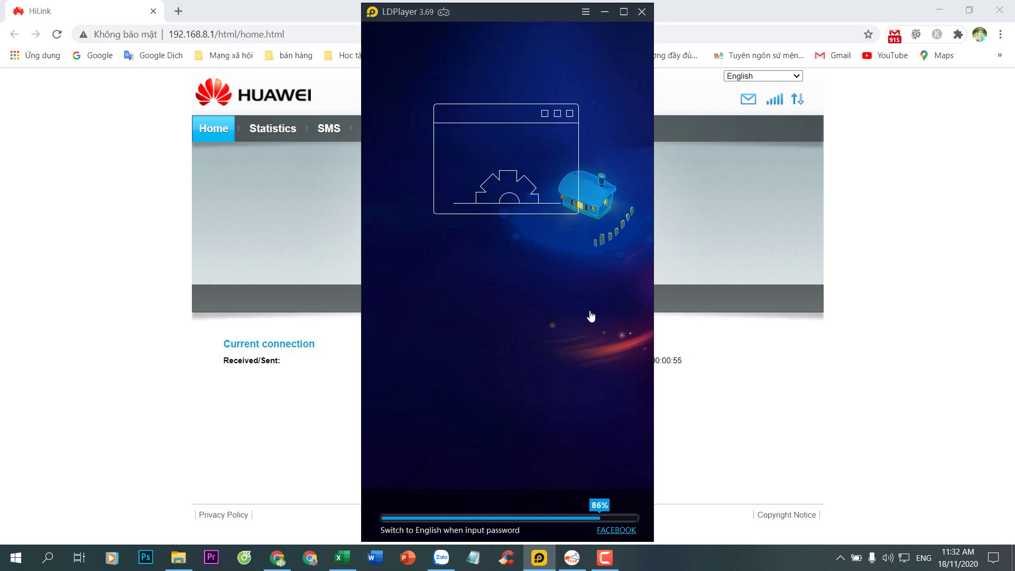
Return to the HiLink page in Chrome, and disconnect and reconnect the Vietnamobile 3G connection.
click(310, 248)
click(529, 271)
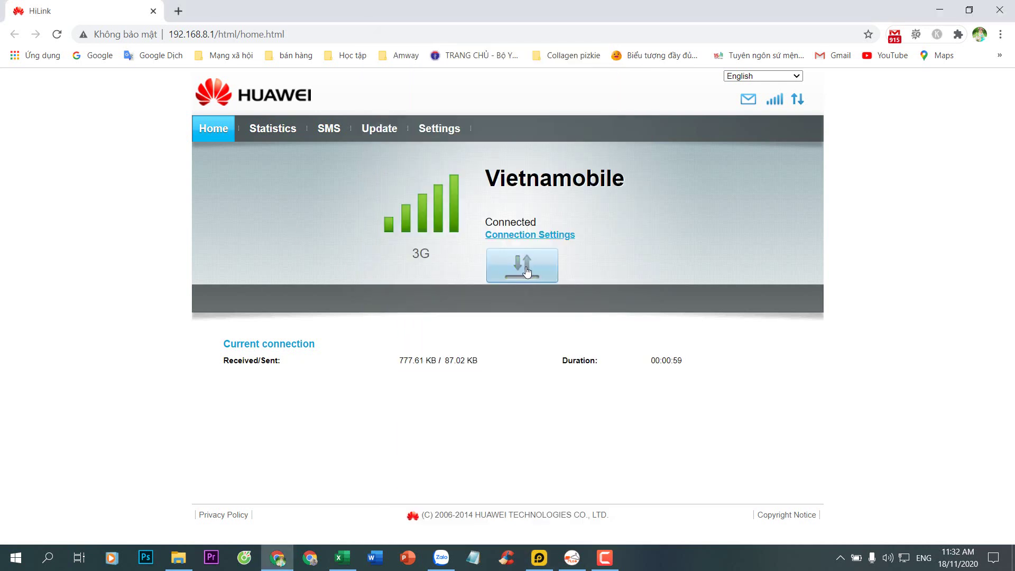
click(527, 272)
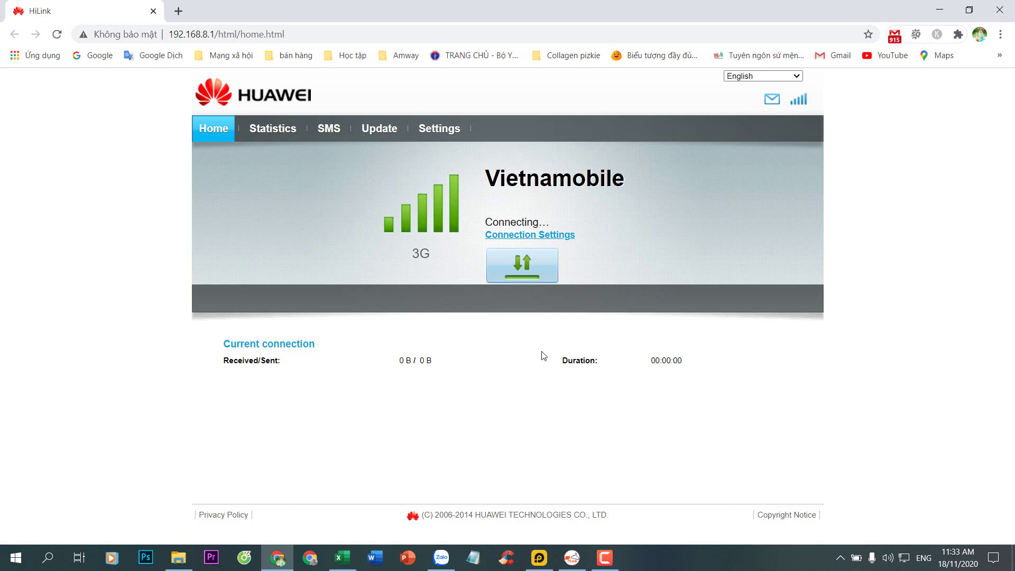
Switch to LDPlayer, open the Lite34 clone from the List Nick 1 folder to view its account menu, and return to the home screen.
click(539, 565)
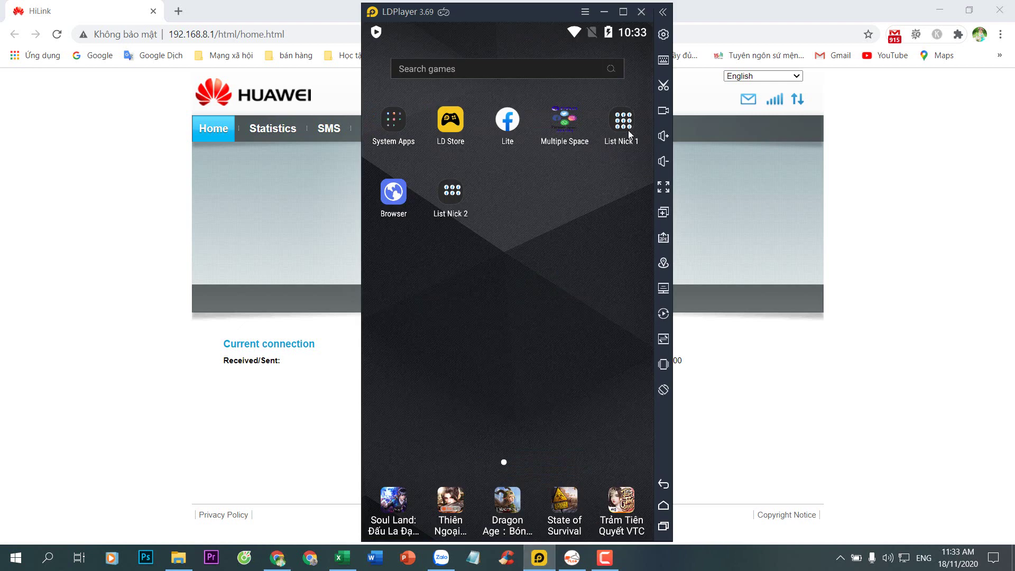
click(630, 132)
click(564, 260)
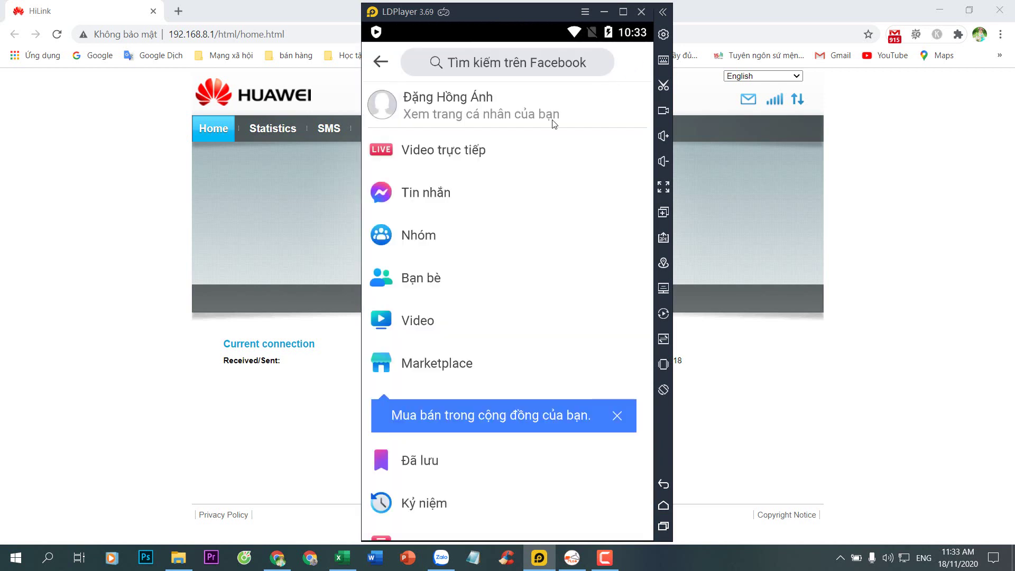
scroll(554, 124, down, 2)
click(663, 508)
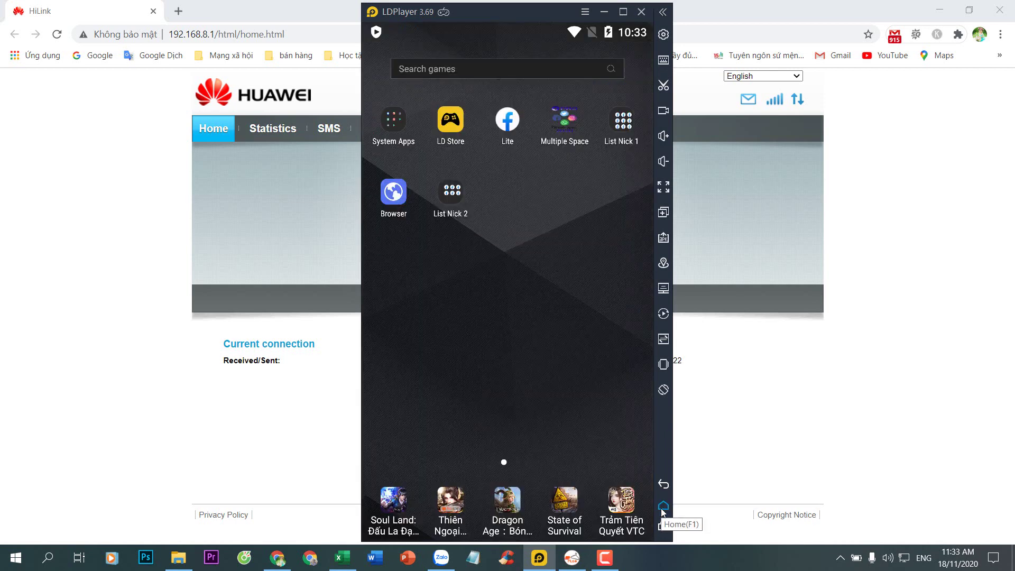
Randomize the IMEI in the emulator's properties, choose the vivo X9 Plus preset model, and save.
click(664, 34)
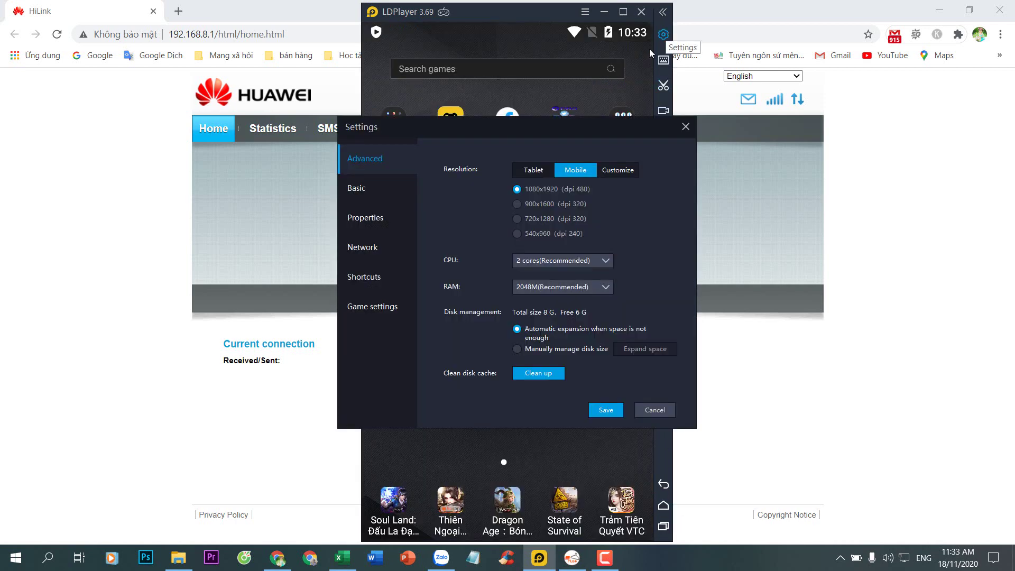
click(352, 220)
click(636, 172)
click(637, 229)
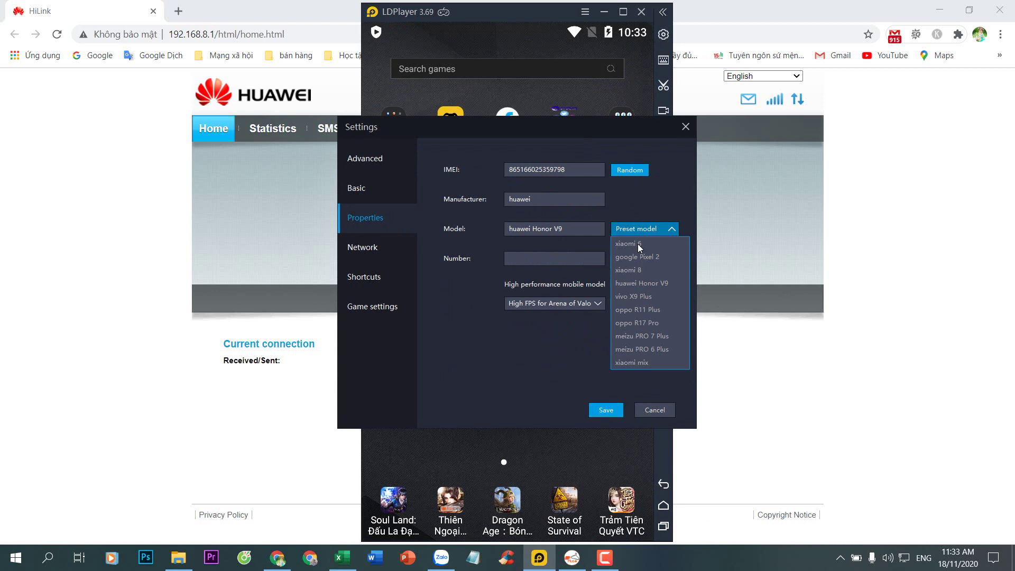
click(634, 296)
click(601, 412)
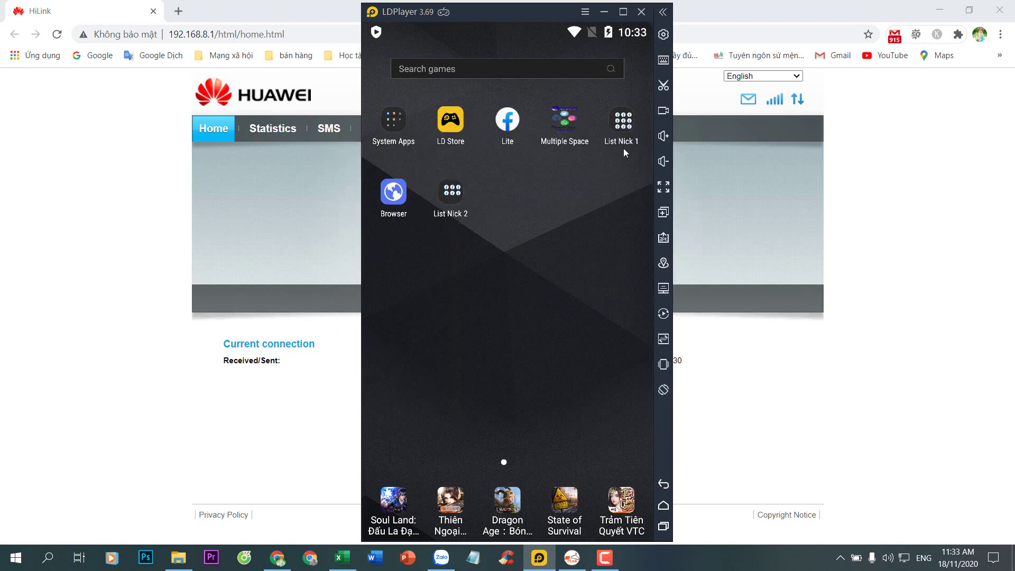
Clean up the emulator's disk cache and restart the player immediately.
click(664, 35)
click(538, 373)
click(587, 310)
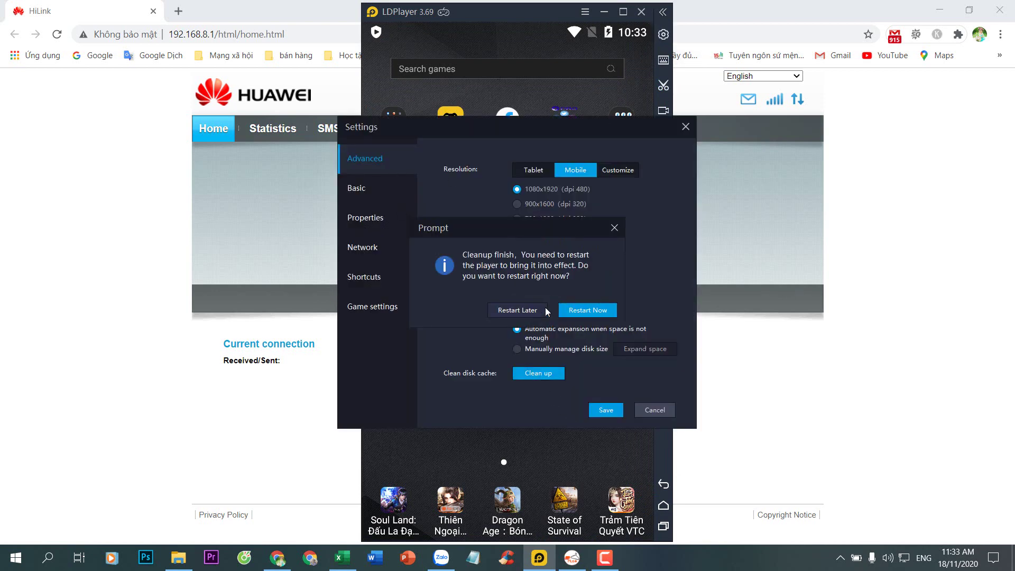
click(586, 311)
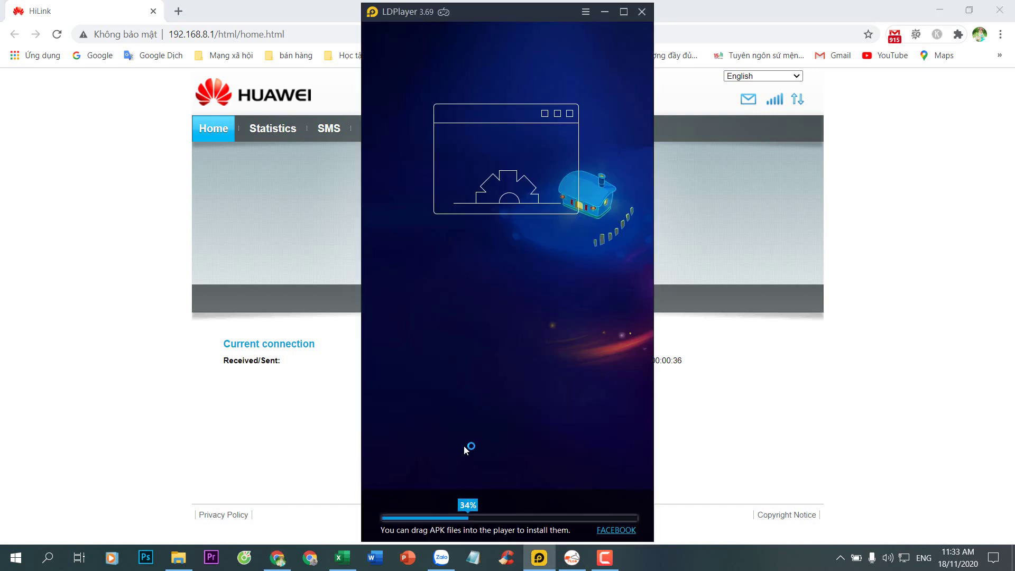
Switch to the HiLink page in Chrome, and disconnect and reconnect the Vietnamobile 3G connection.
click(277, 558)
click(517, 265)
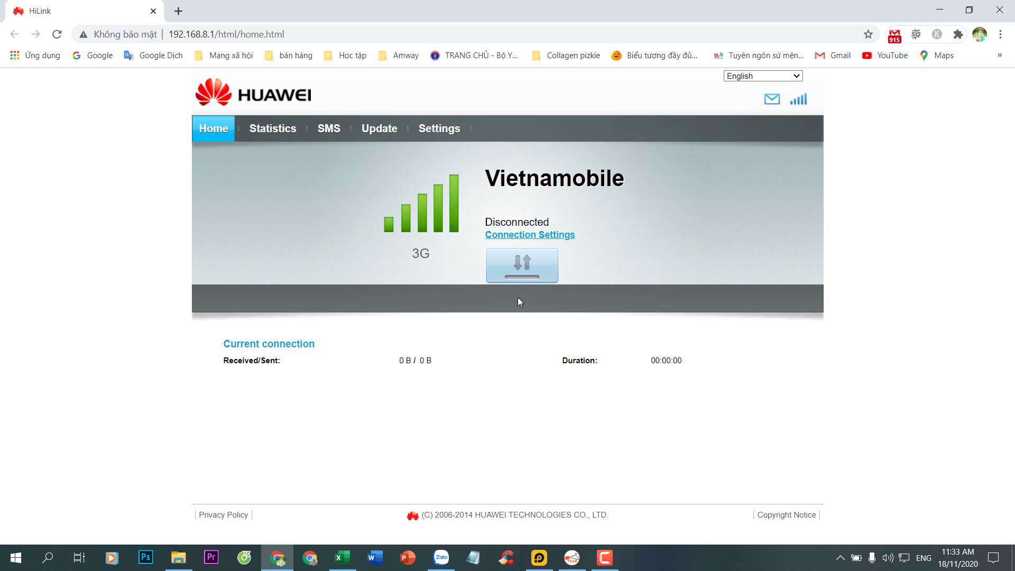
click(524, 266)
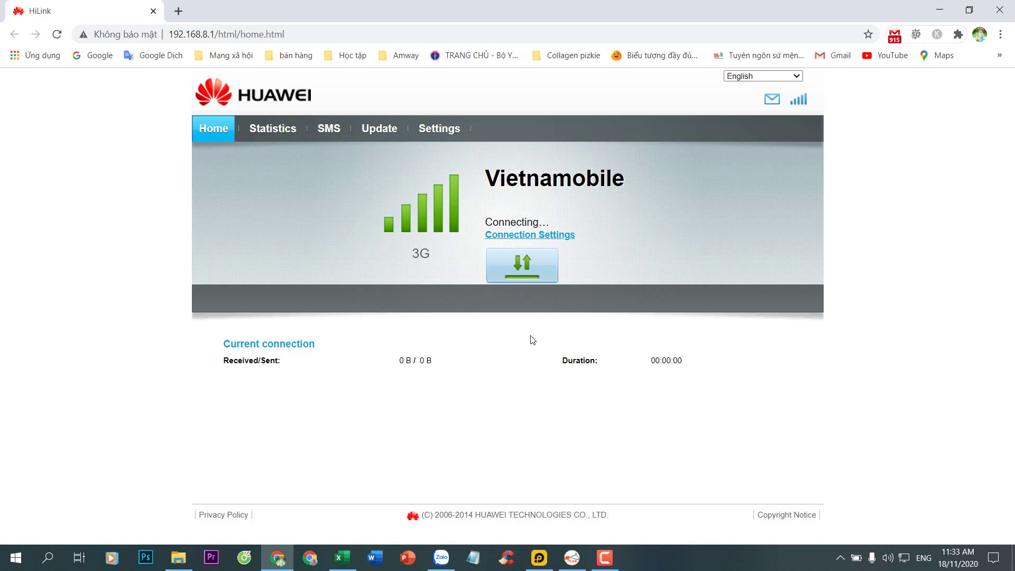
Switch to LDPlayer, open the Lite35 clone from the List Nick 1 folder, and view its friend requests.
click(540, 557)
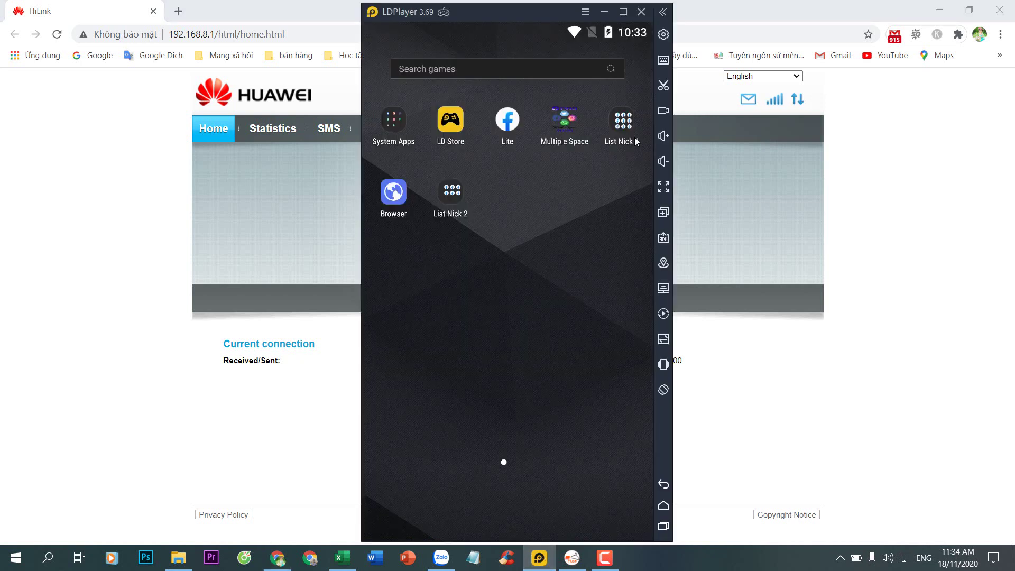
click(629, 127)
click(616, 249)
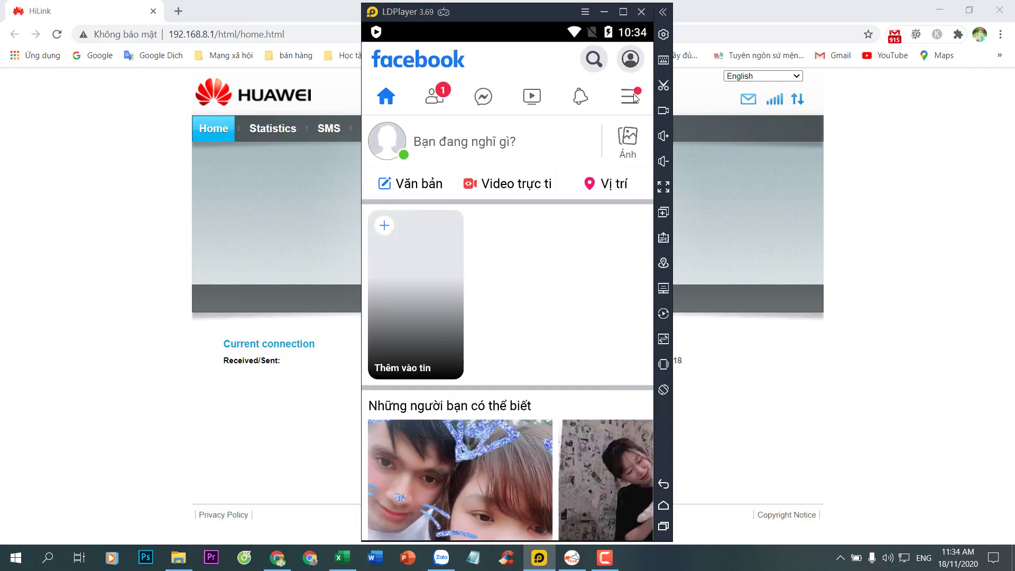
click(434, 97)
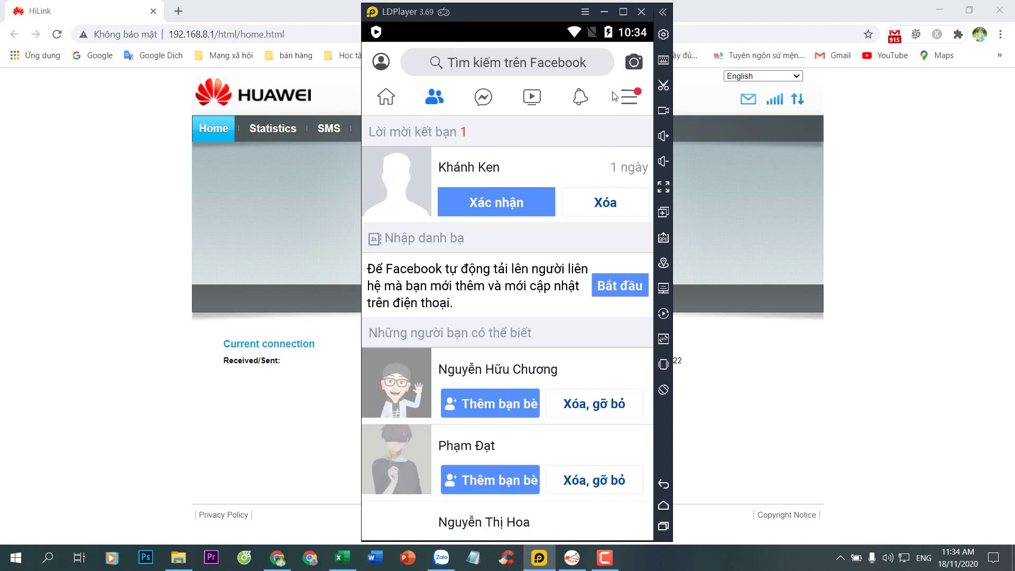
Look through the Lite35 clone's account menu and return to the emulator's home screen.
click(629, 98)
scroll(561, 217, down, 10)
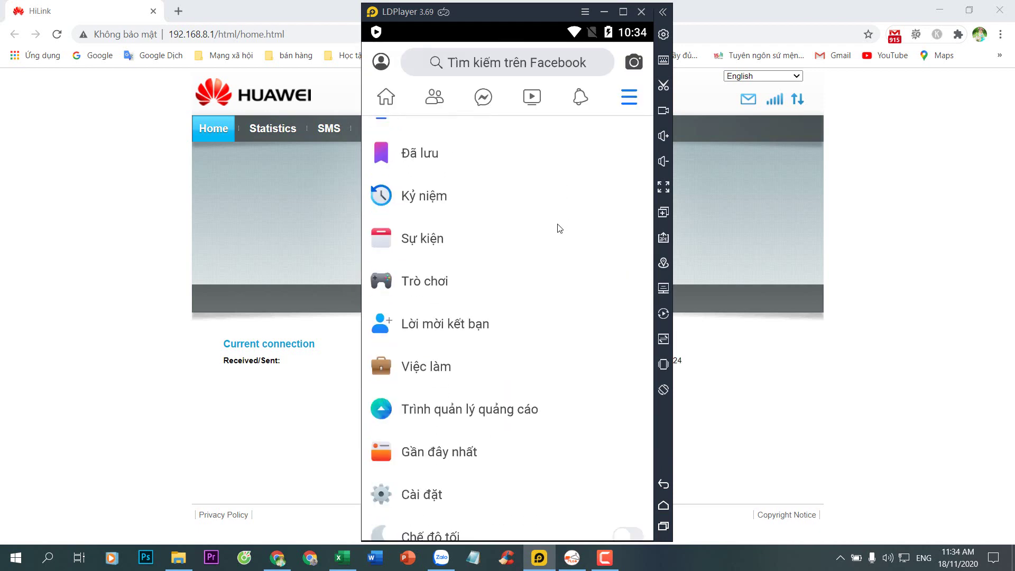
scroll(560, 228, up, 2)
scroll(570, 236, down, 3)
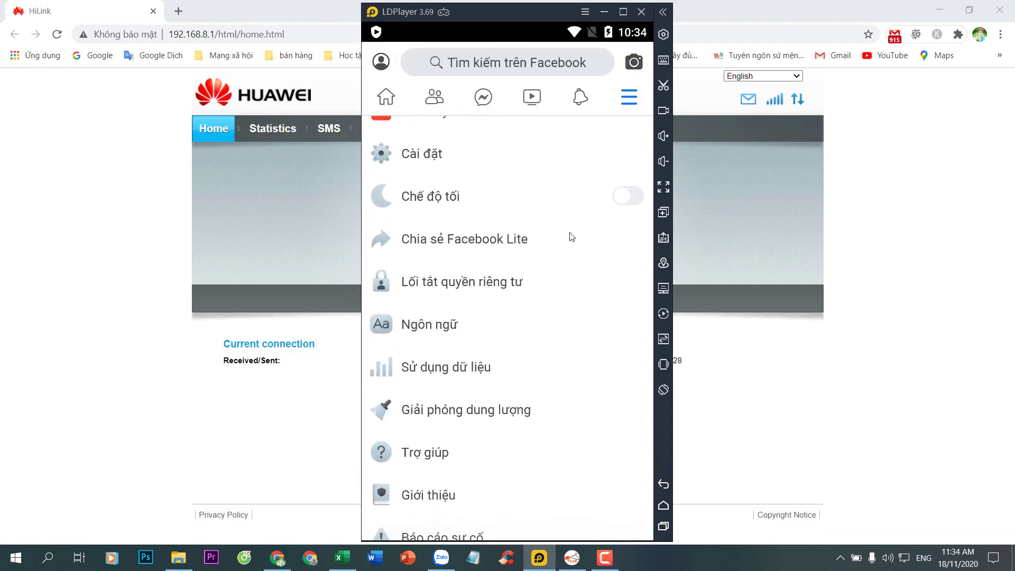
scroll(607, 268, up, 10)
click(663, 506)
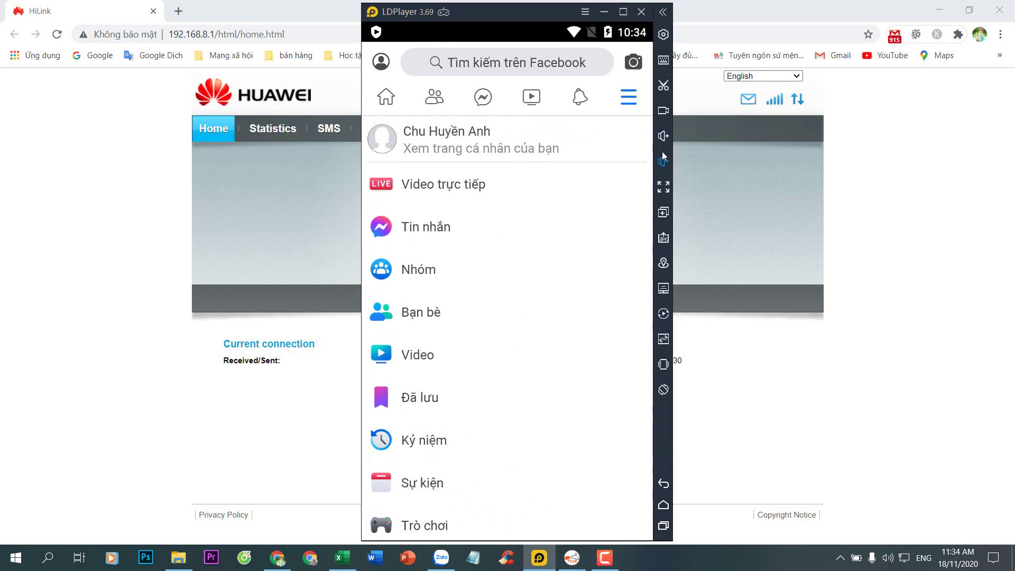
Randomize the emulator's IMEI, set the preset model to oppo R11 Plus, and save the properties.
click(663, 34)
click(381, 218)
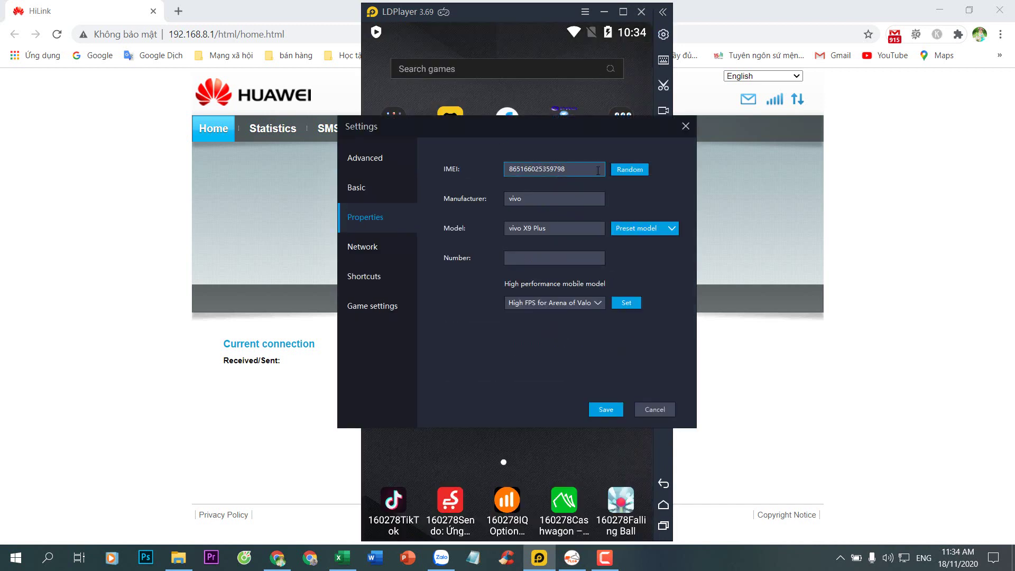
click(637, 229)
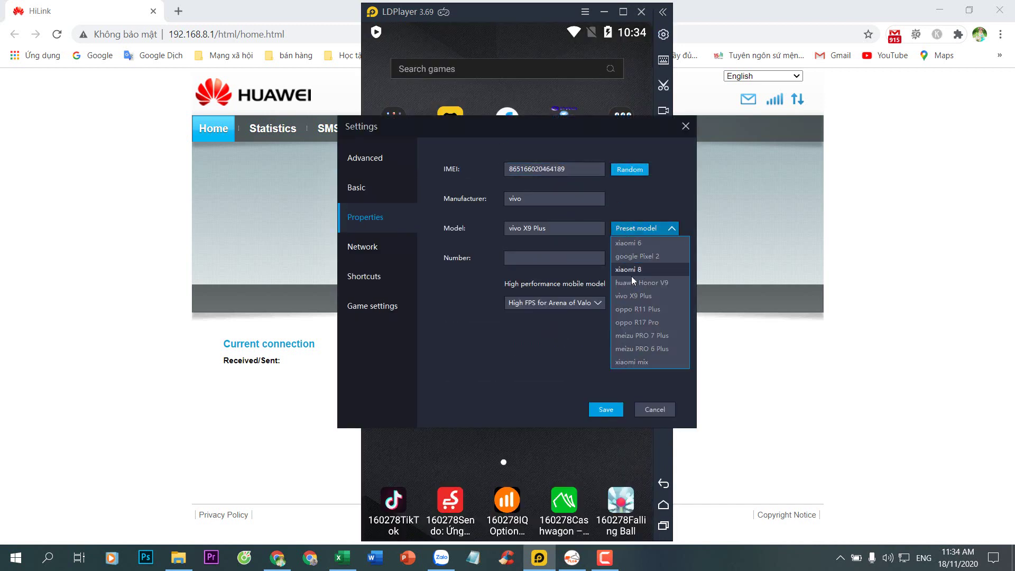
click(630, 312)
click(601, 405)
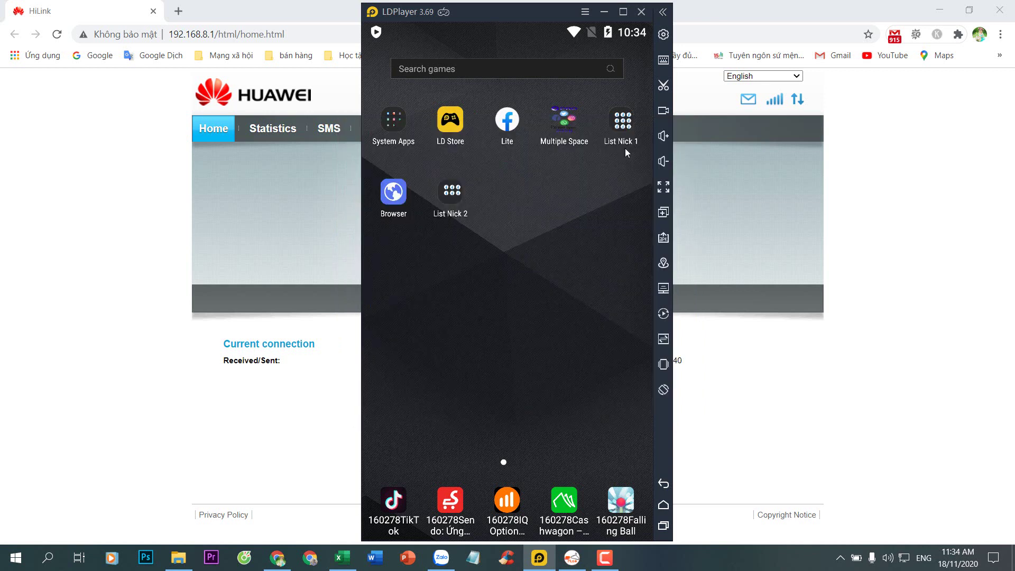
Clean the disk cache in the emulator's advanced settings and restart the player right away.
click(663, 34)
click(539, 372)
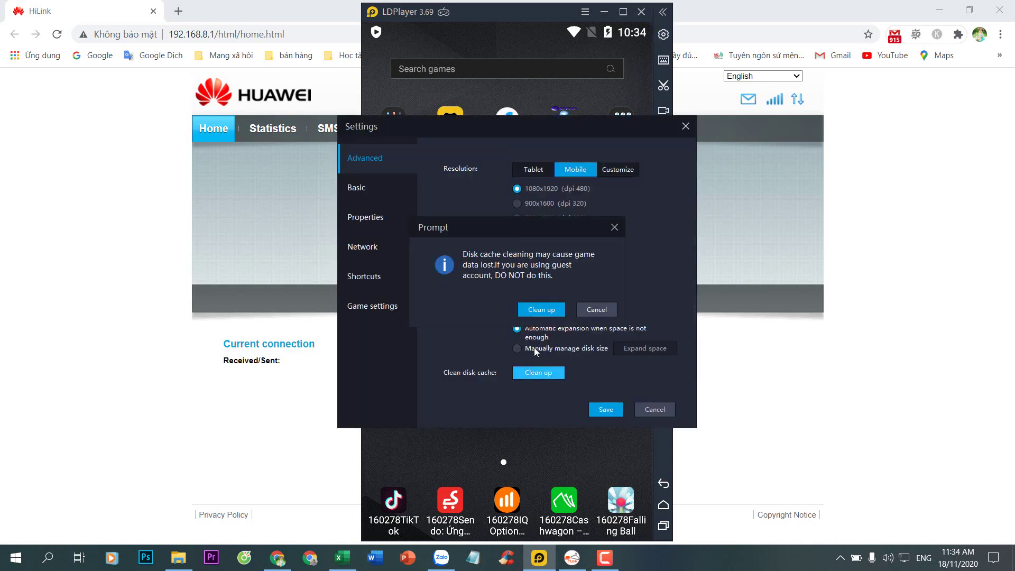
click(542, 309)
click(588, 307)
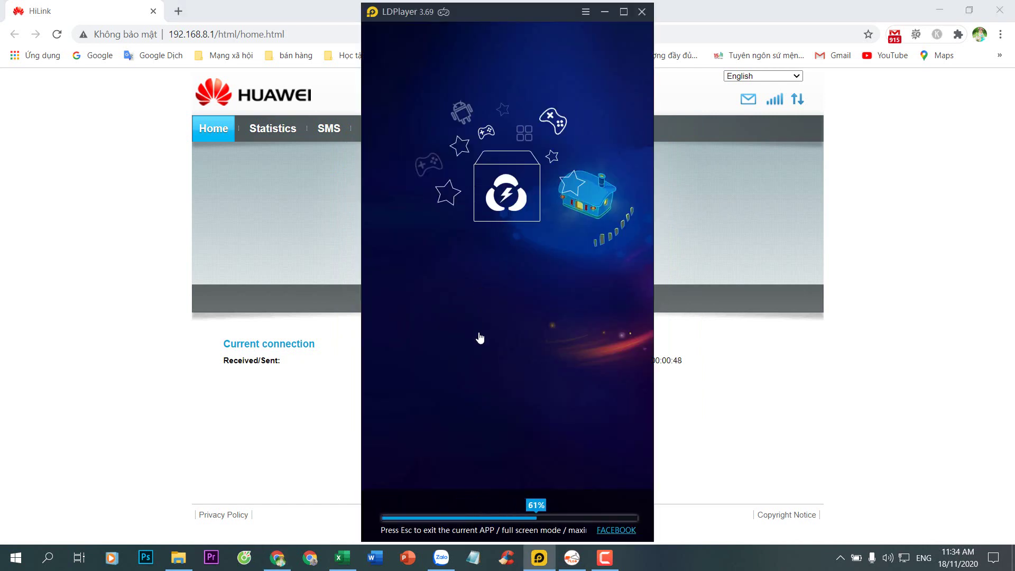
Return to the HiLink page in Chrome, disconnect the Vietnamobile 3G connection, and connect it again.
click(340, 369)
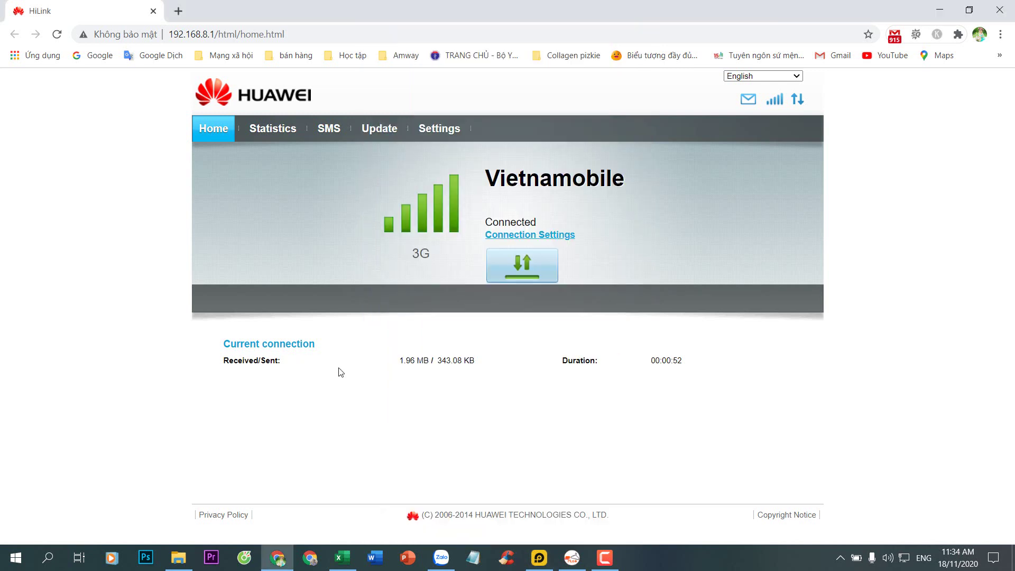
click(524, 274)
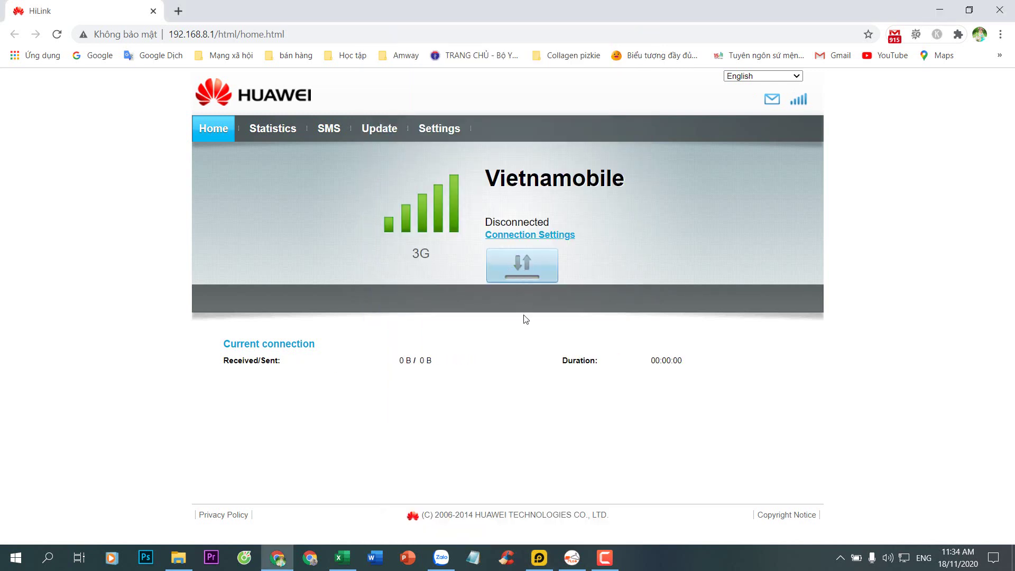
click(523, 265)
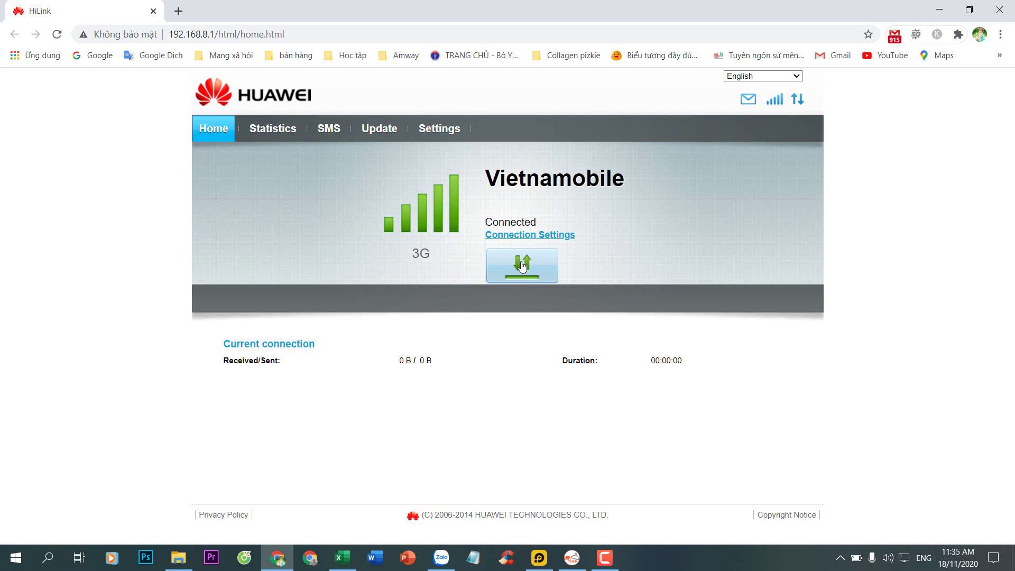
Switch to LDPlayer, open the Lite36 clone from the List Nick 1 folder, and add its account shortcut to the home screen.
click(539, 557)
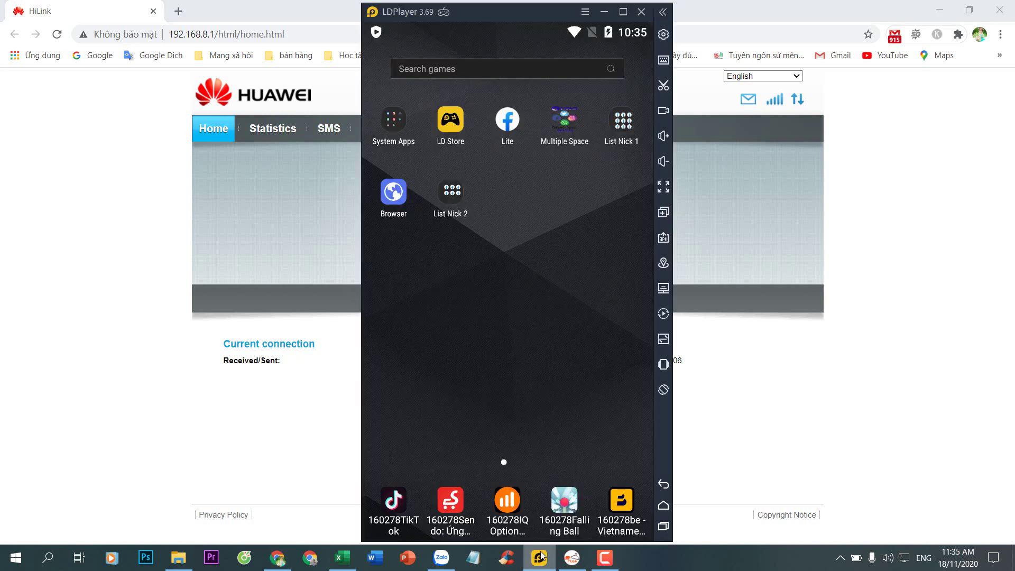
click(624, 120)
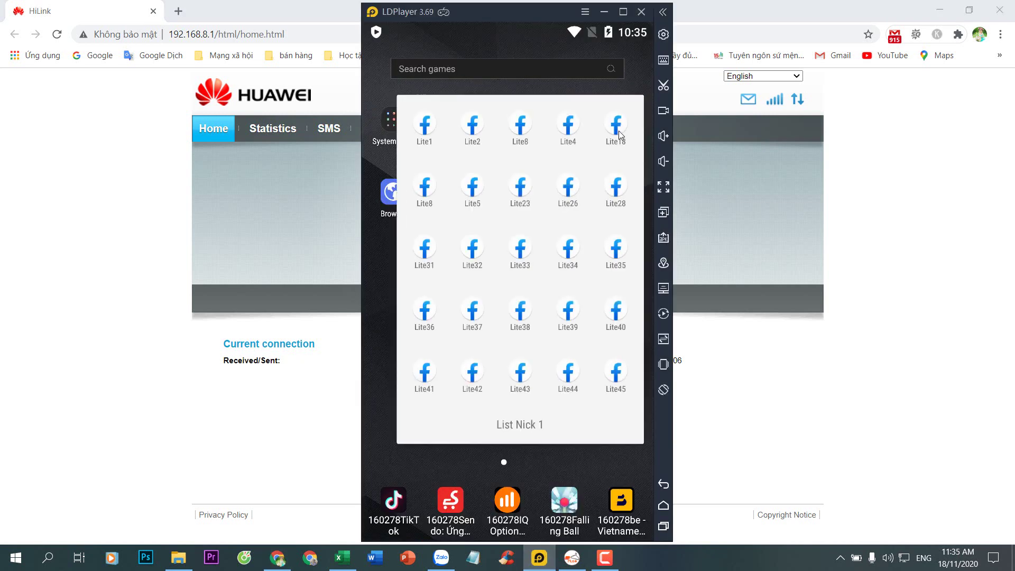
click(417, 315)
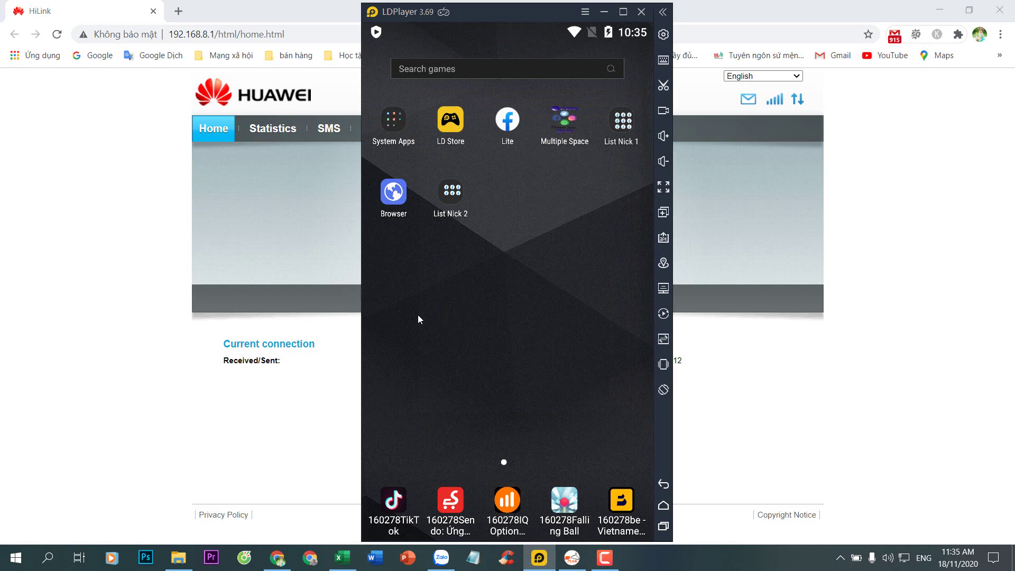
drag(528, 13, 757, 8)
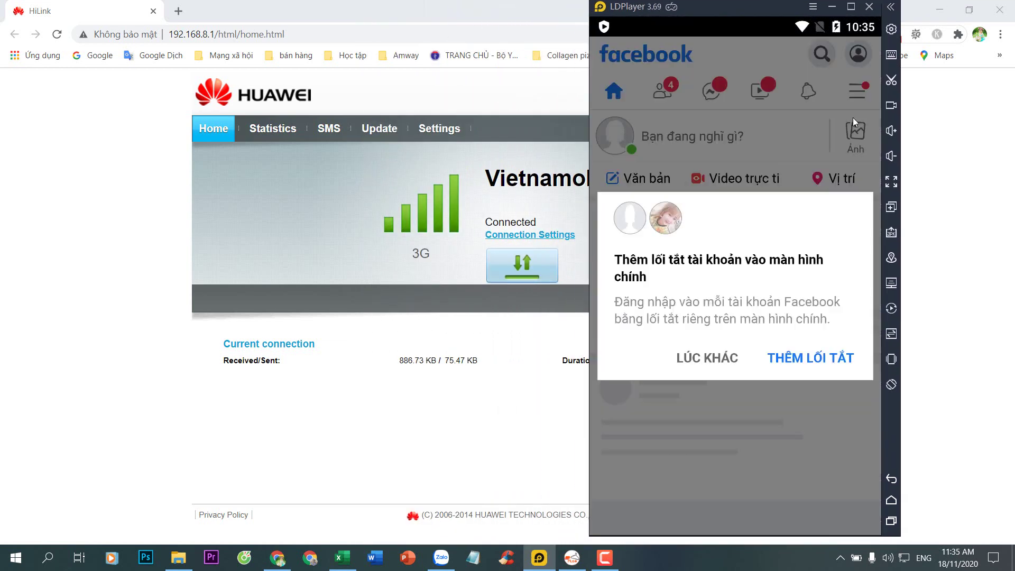
click(806, 355)
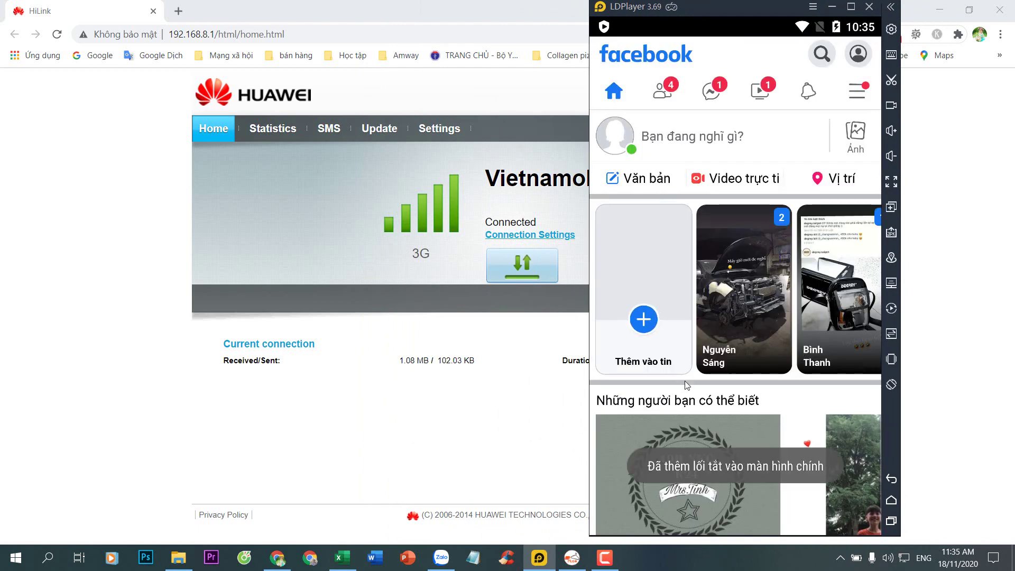
Check the Lite36 clone's feed, messages, friend requests and account menu, and return to the emulator's home screen.
scroll(687, 370, down, 5)
scroll(694, 360, down, 5)
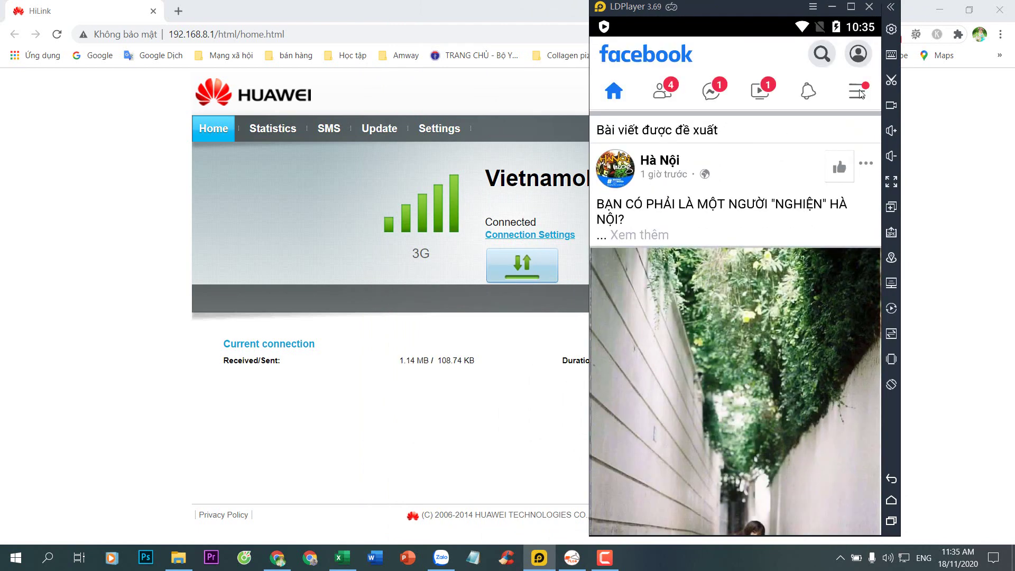
click(714, 92)
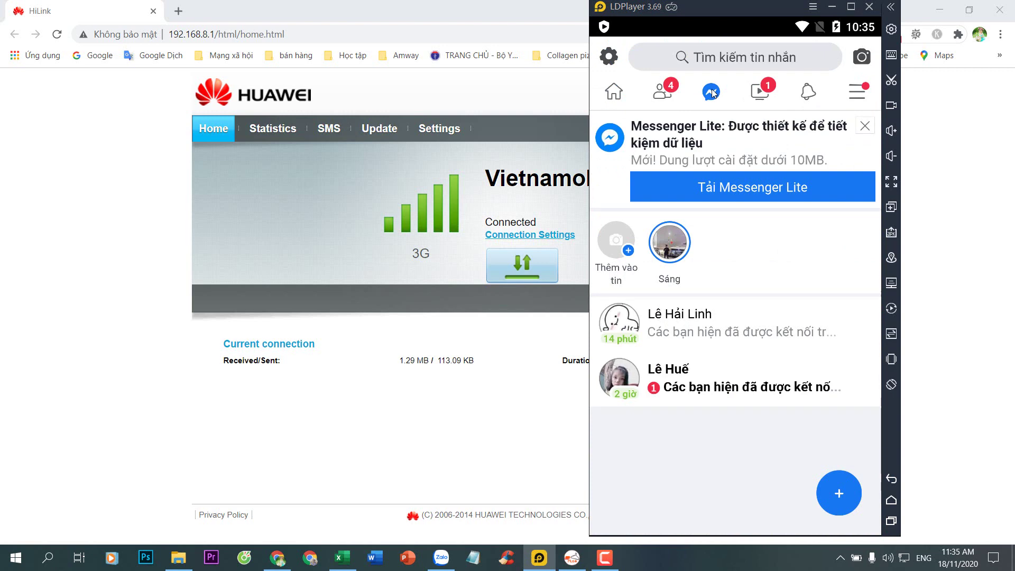
click(672, 99)
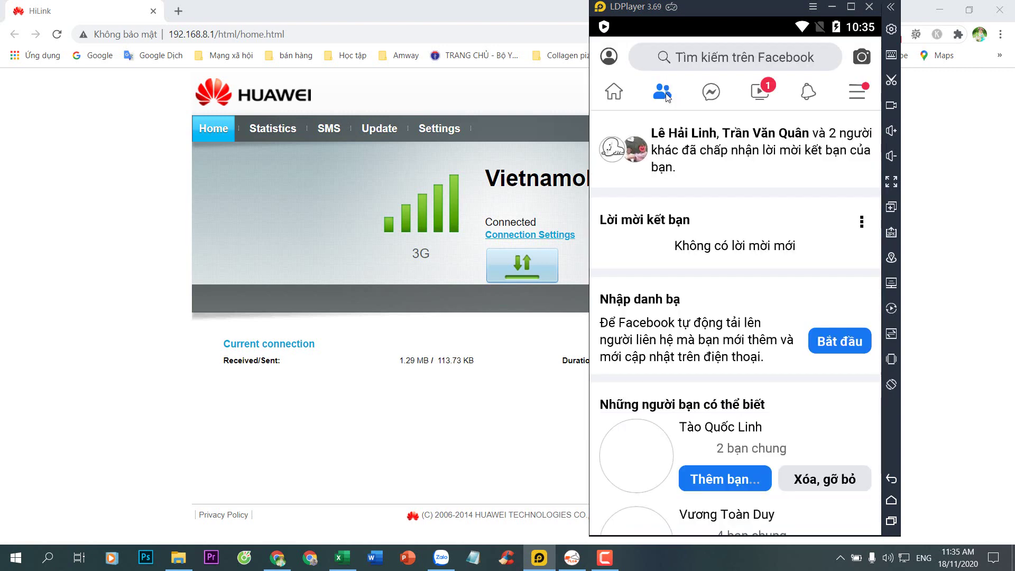
click(857, 94)
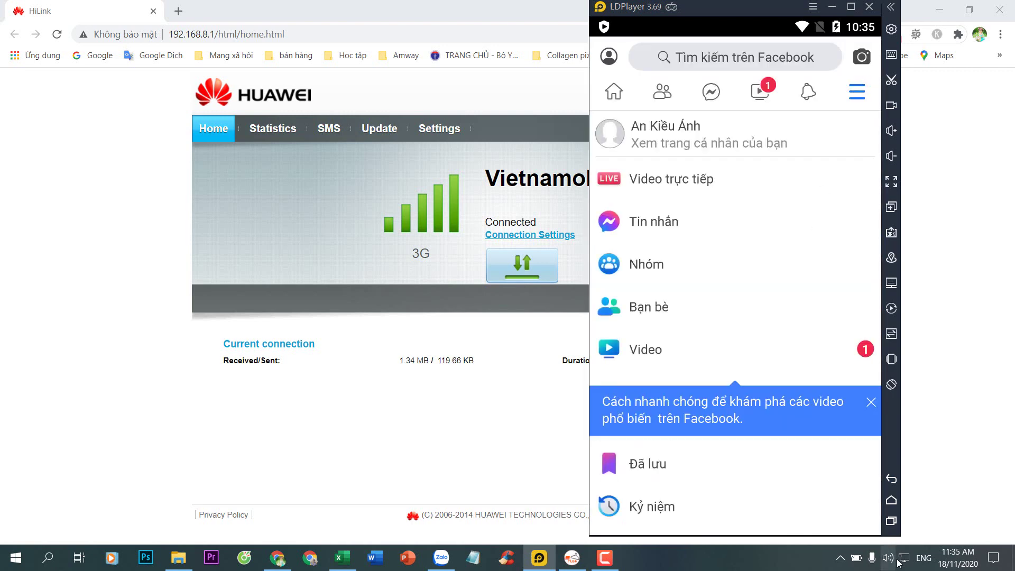
click(892, 502)
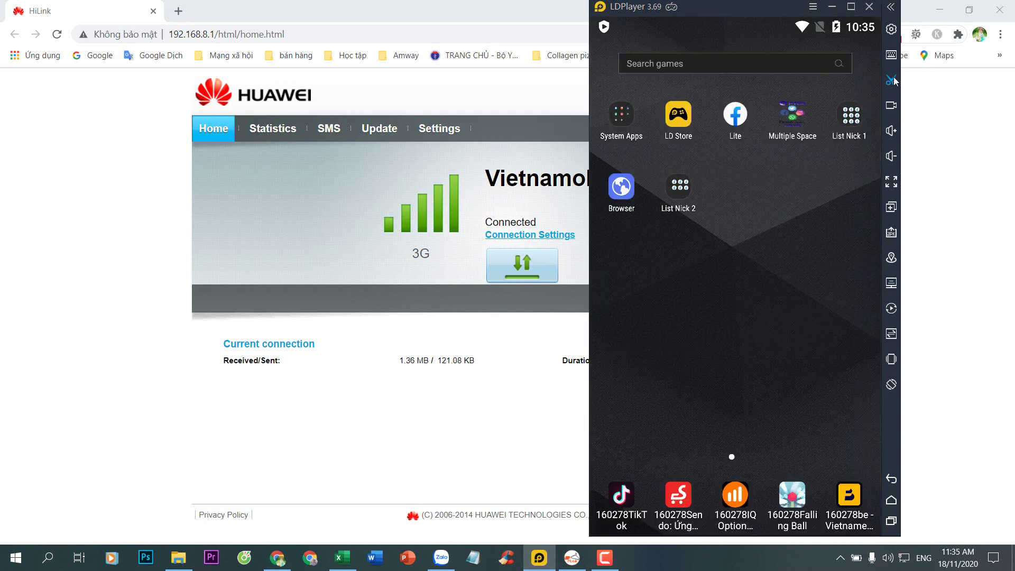
Generate a random IMEI in the emulator's properties, choose the oppo R17 Pro preset model, and save.
click(892, 29)
click(641, 226)
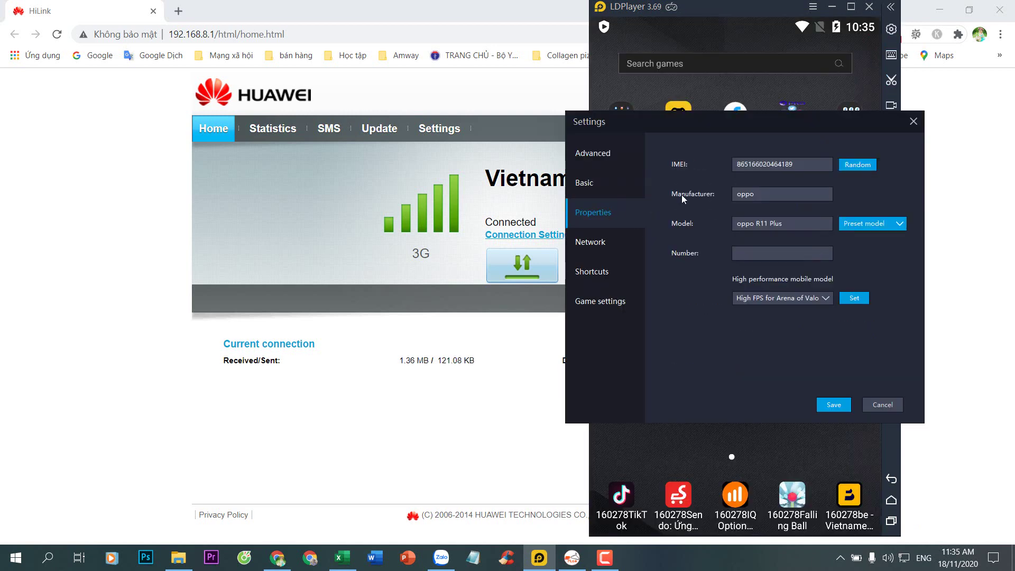
click(858, 165)
click(864, 226)
click(855, 318)
click(834, 404)
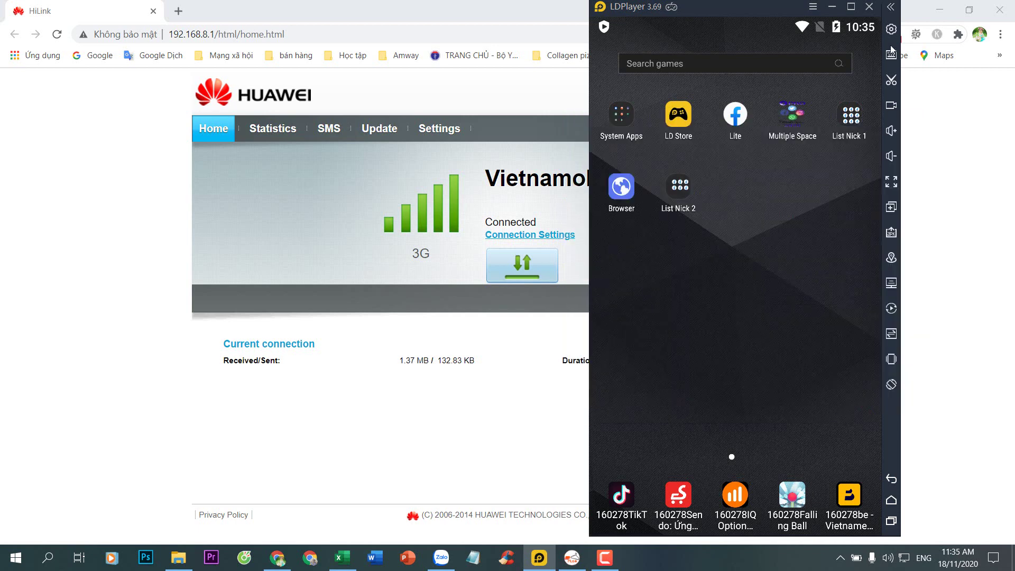
Clean up the disk cache from the emulator's advanced settings and restart the player immediately.
click(892, 29)
click(766, 368)
click(770, 305)
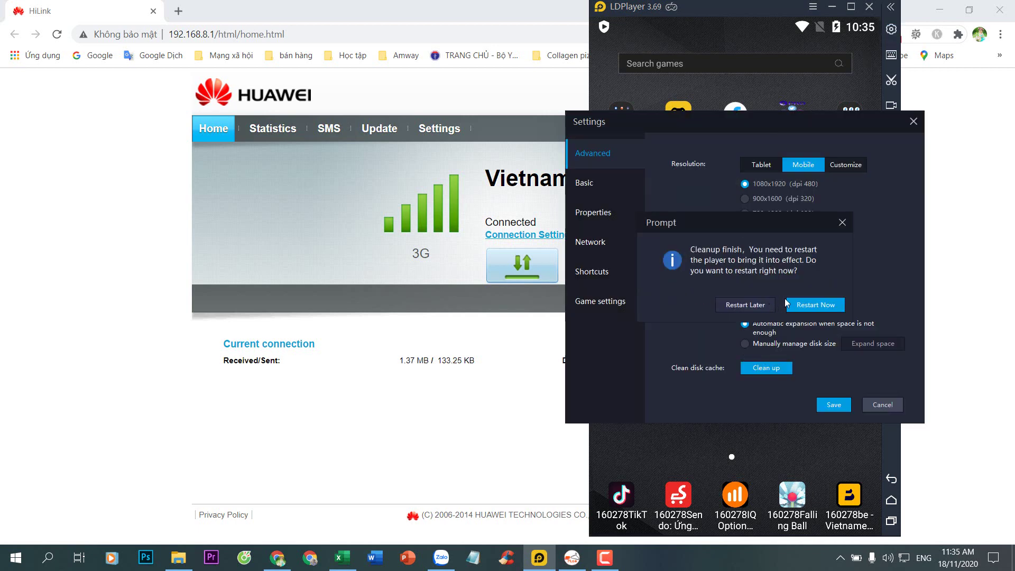
click(814, 306)
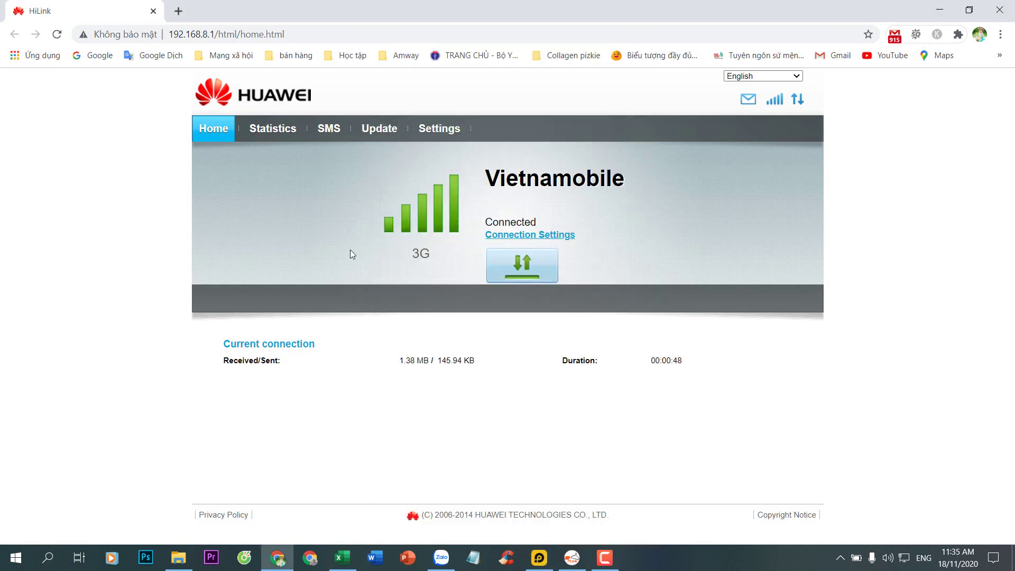
Cycle the Vietnamobile 3G connection off and on again twice on the modem's HiLink page.
click(519, 266)
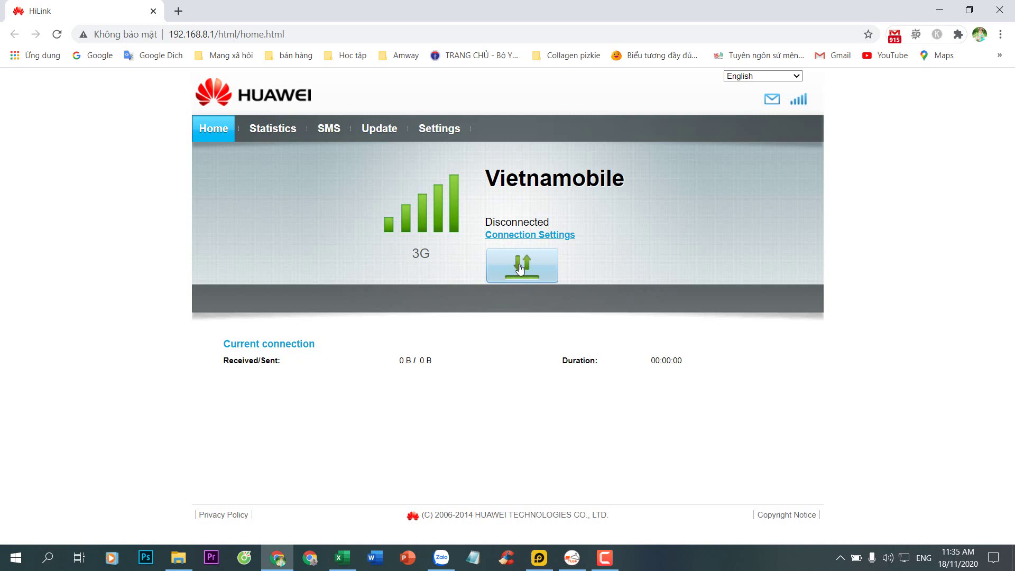
click(520, 269)
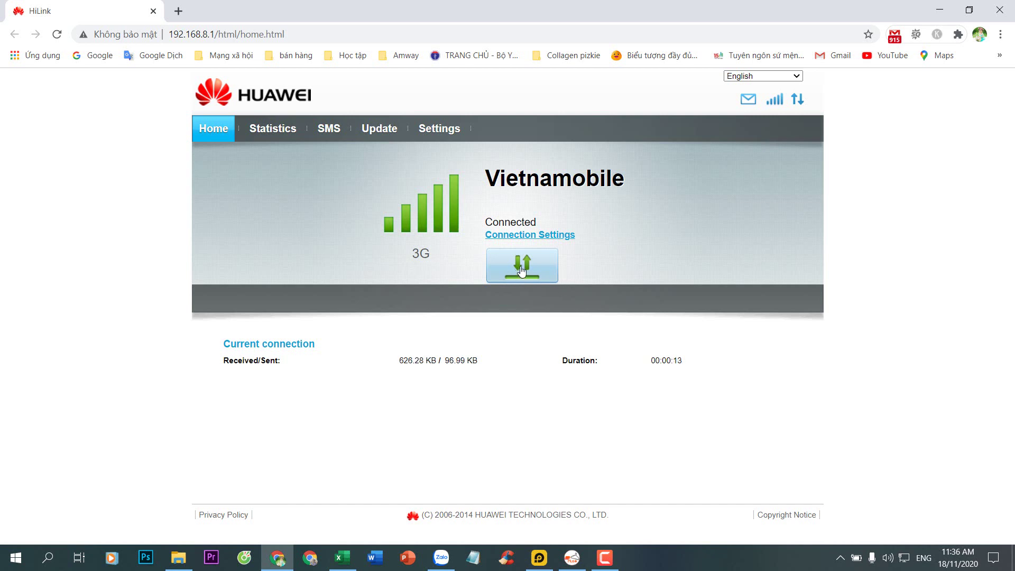
click(522, 271)
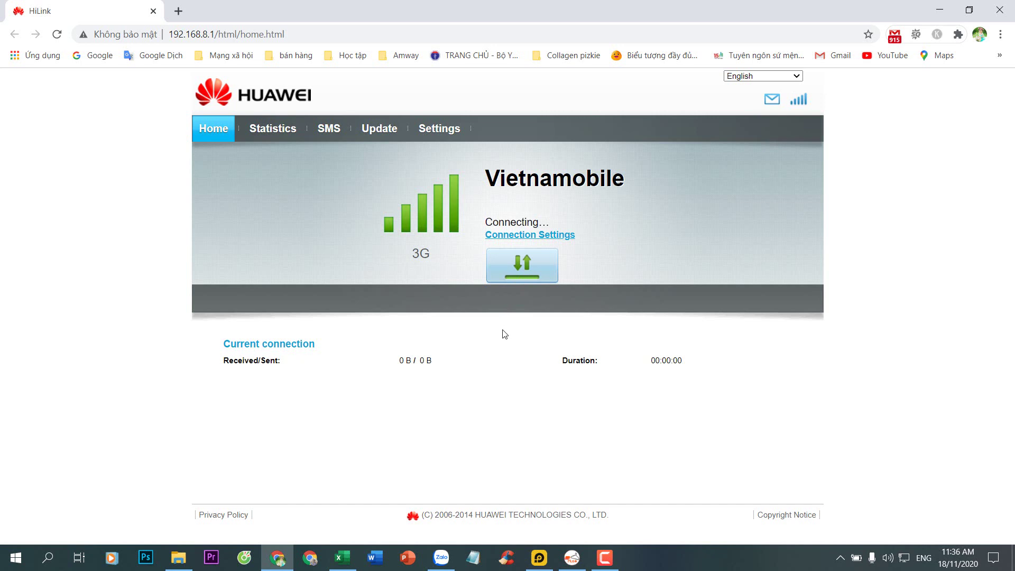
Switch to LDPlayer, open the Lite37 clone from the List Nick 1 folder, check its account menu, and return to the home screen.
click(540, 558)
click(619, 127)
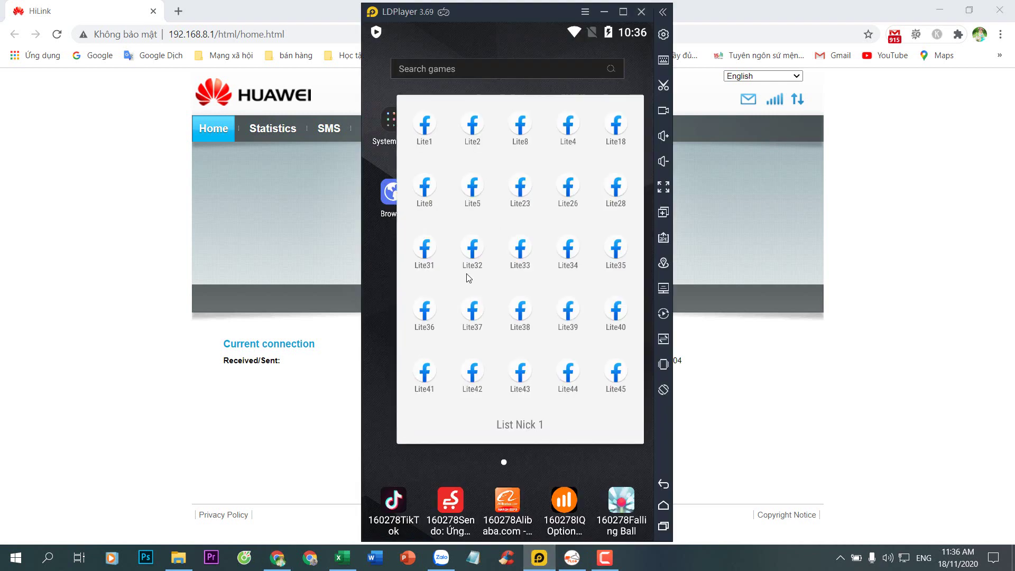
click(474, 312)
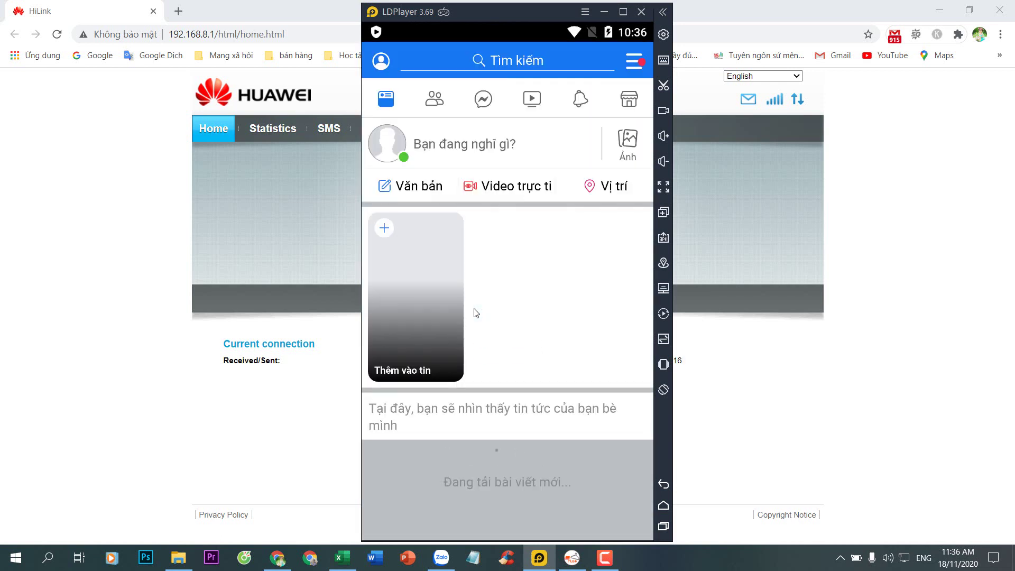
click(638, 73)
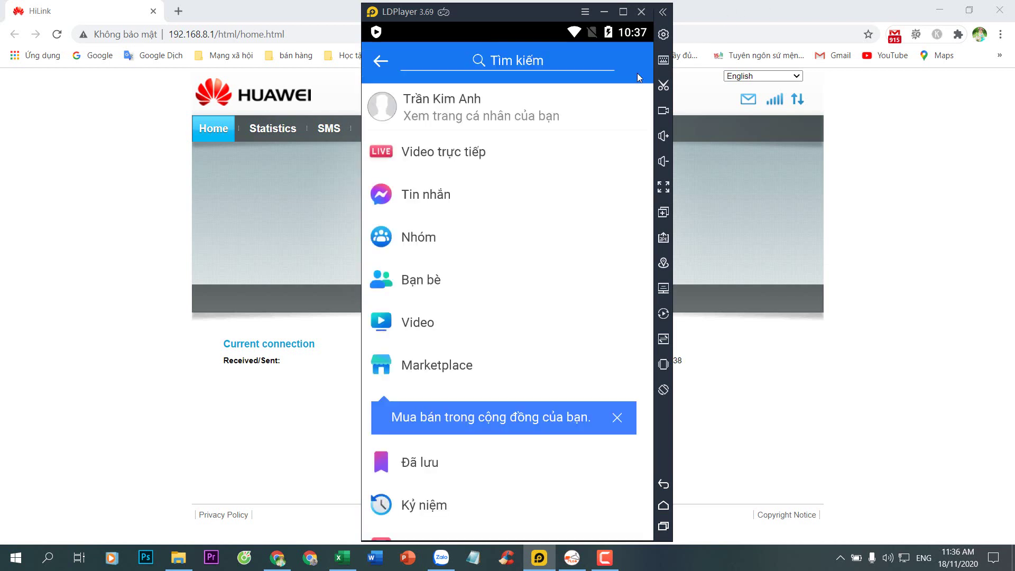
click(663, 508)
Generate a random IMEI in the emulator's properties, choose the meizu PRO 7 Plus preset model, and save.
click(664, 33)
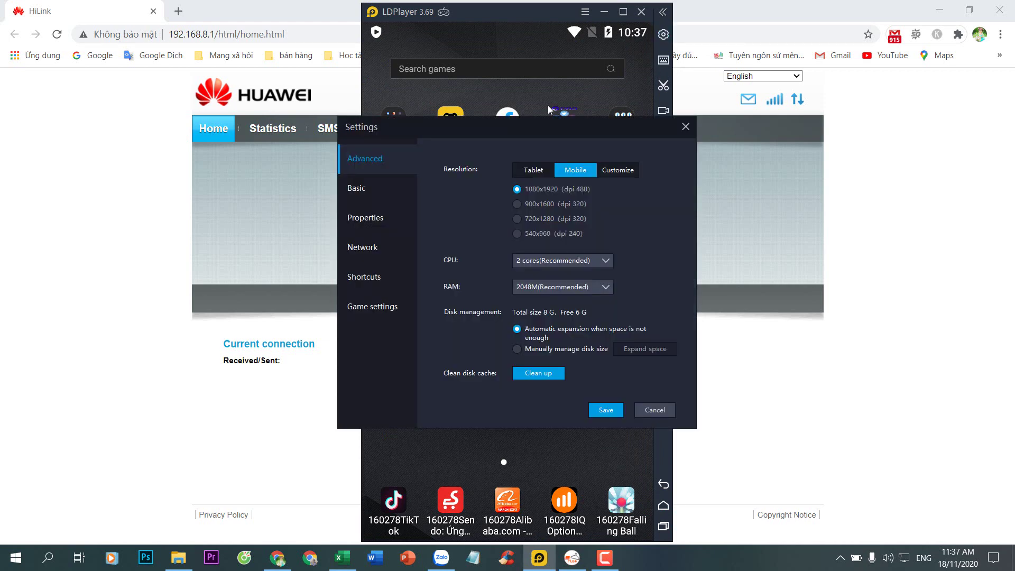
click(357, 221)
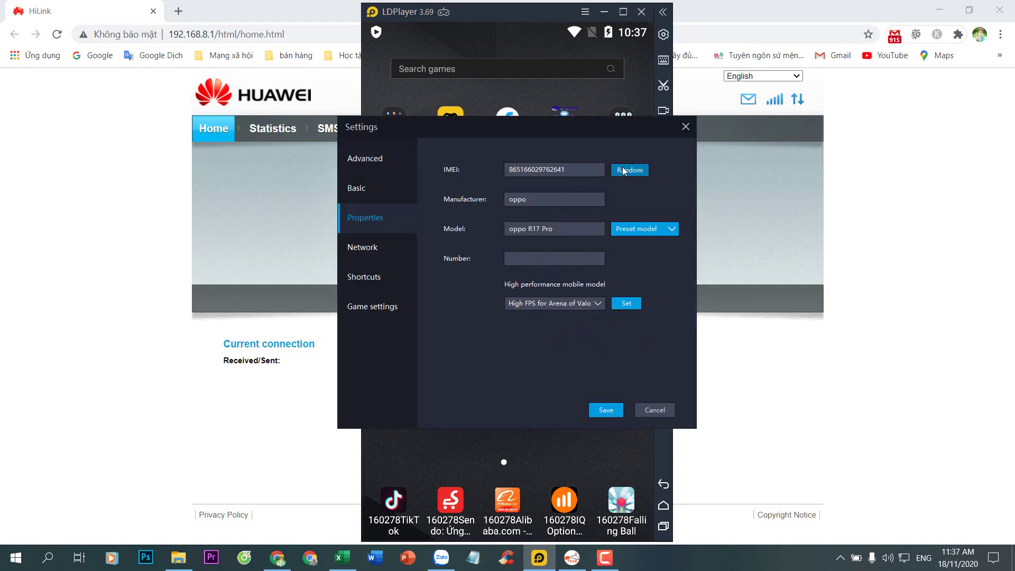
click(629, 170)
click(623, 229)
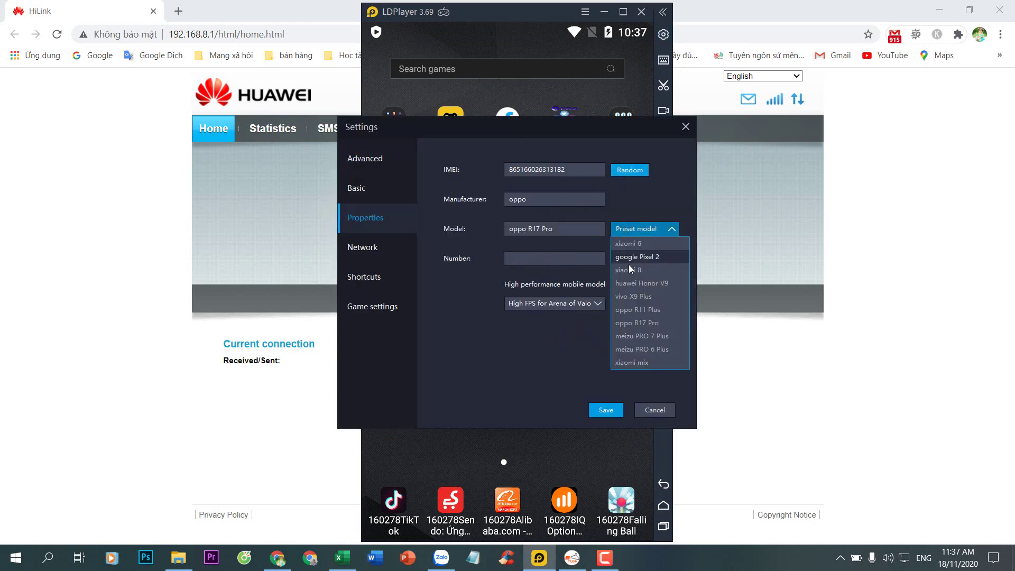
click(637, 332)
click(607, 410)
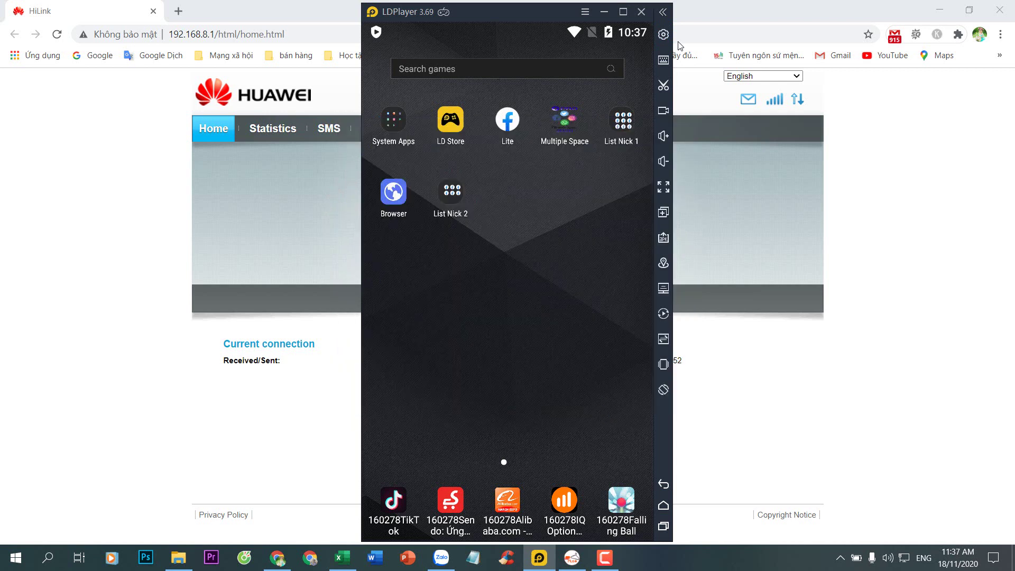
Clean up the emulator's disk cache in the advanced settings and restart the player right away.
click(663, 34)
click(537, 373)
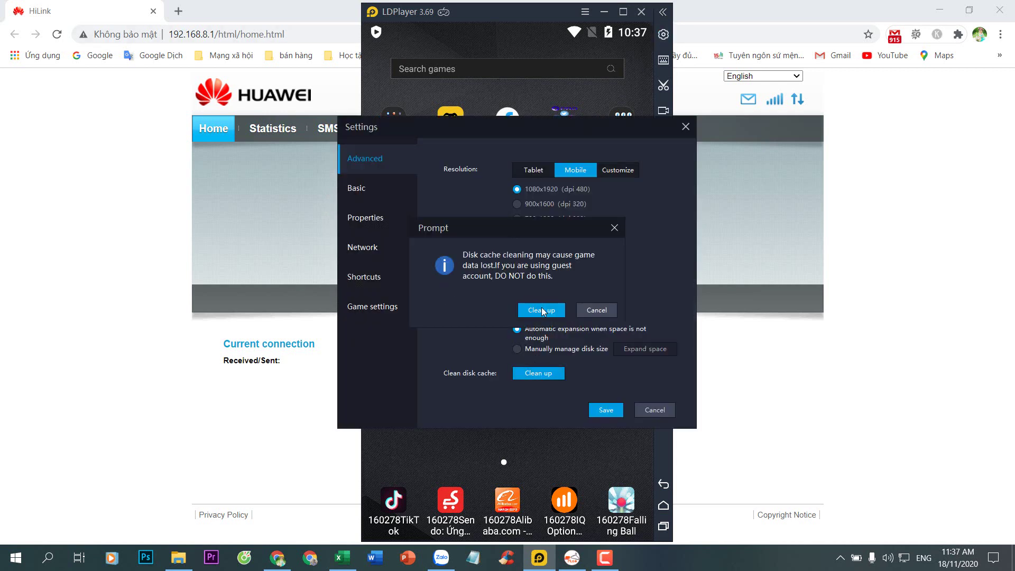
click(543, 310)
click(576, 312)
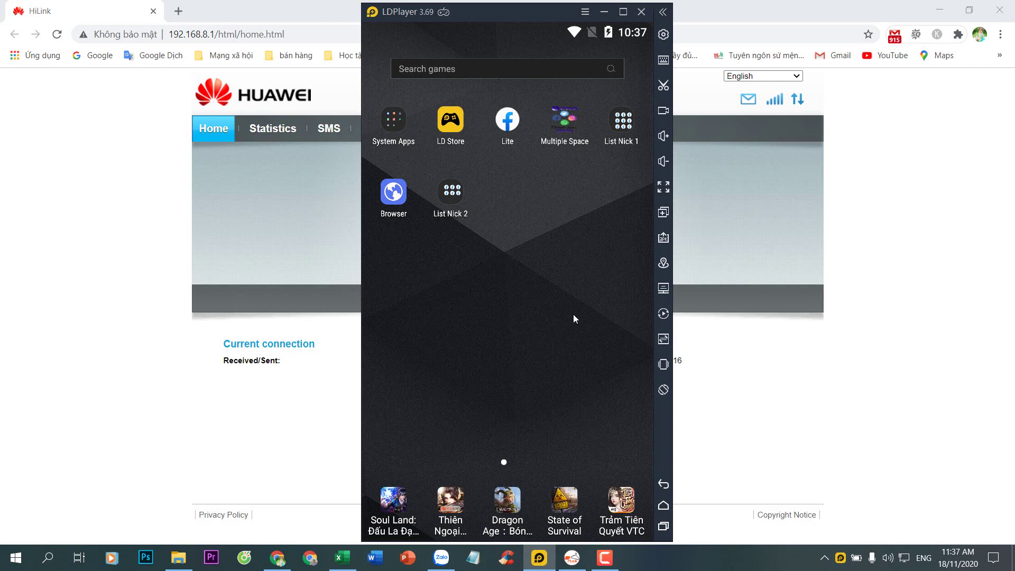
Open the Lite38 clone from the List Nick 1 folder, look through its account menu, and return to the emulator's home screen.
click(626, 124)
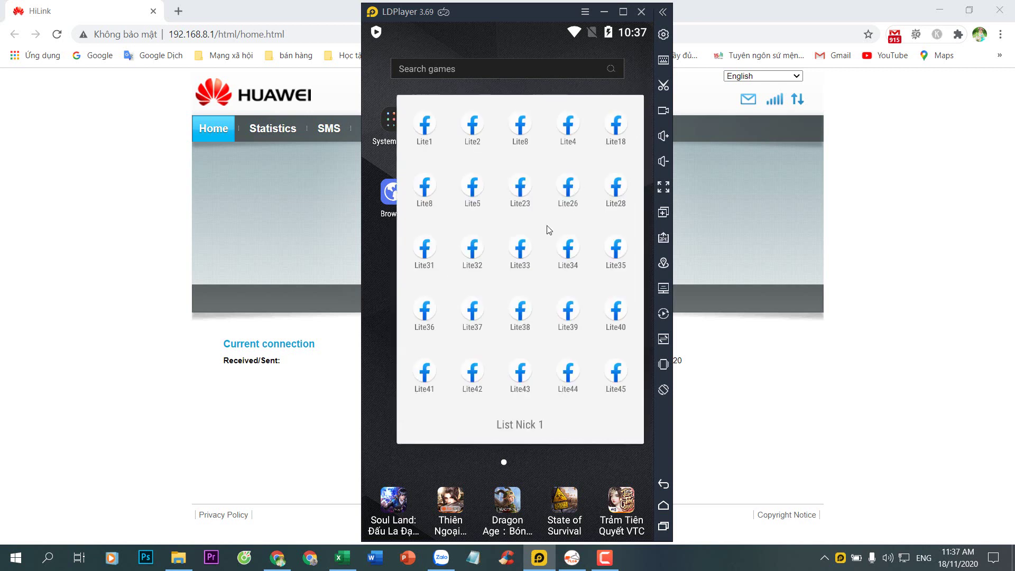
click(524, 315)
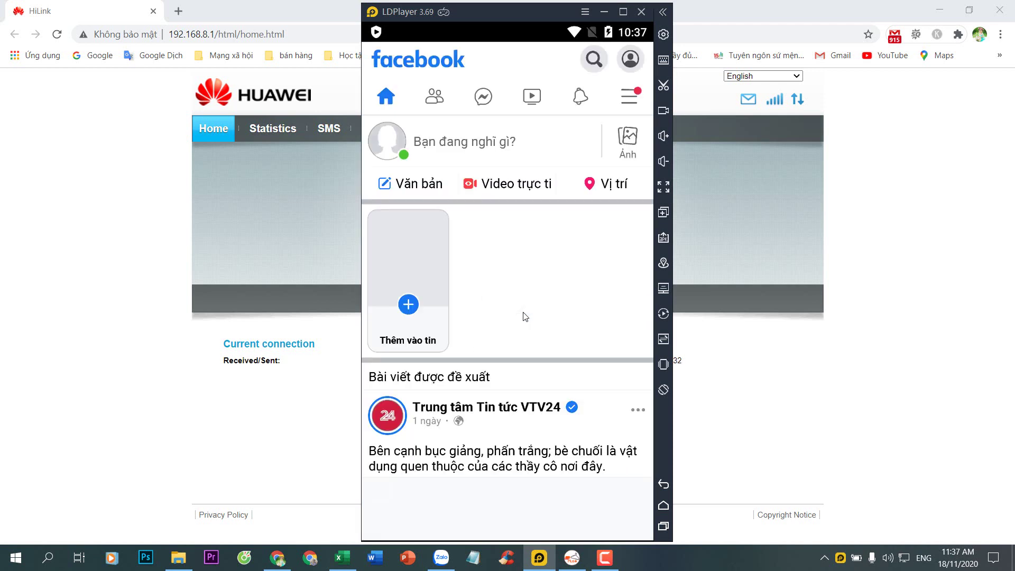
click(621, 100)
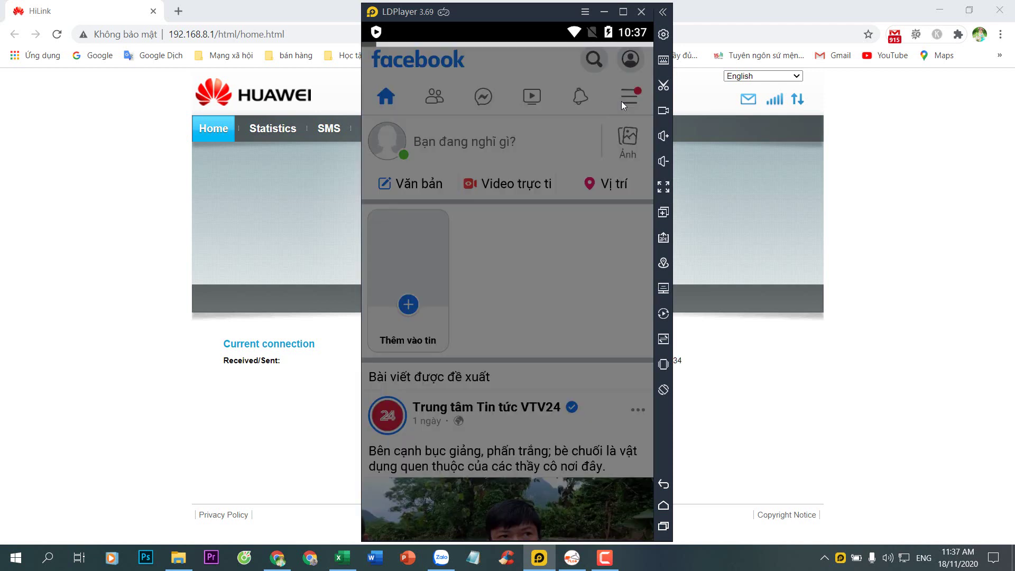
scroll(518, 204, down, 5)
scroll(517, 211, up, 5)
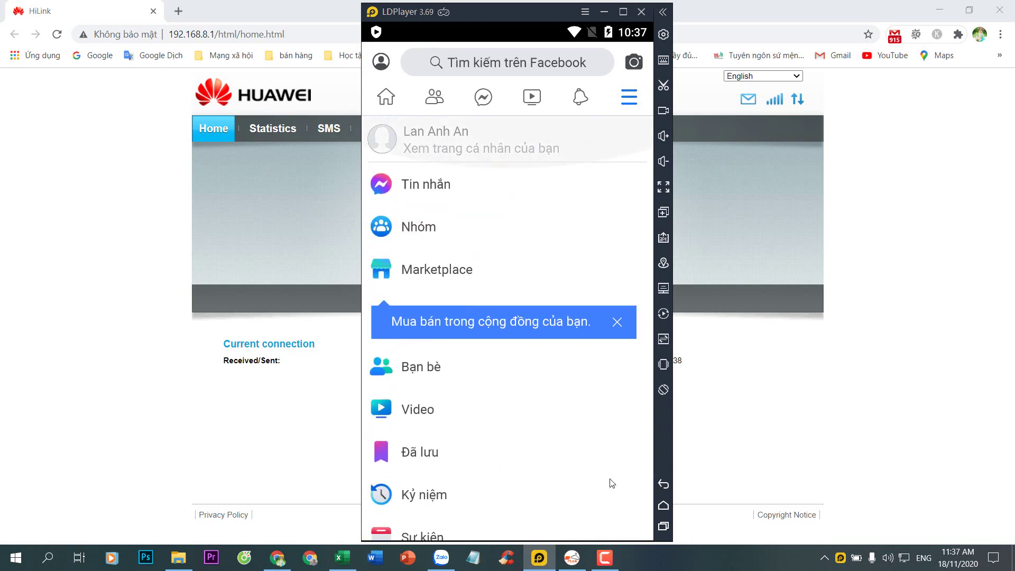
click(666, 516)
Generate a random IMEI in the emulator's properties, choose the xiaomi mix preset model, and save.
click(663, 35)
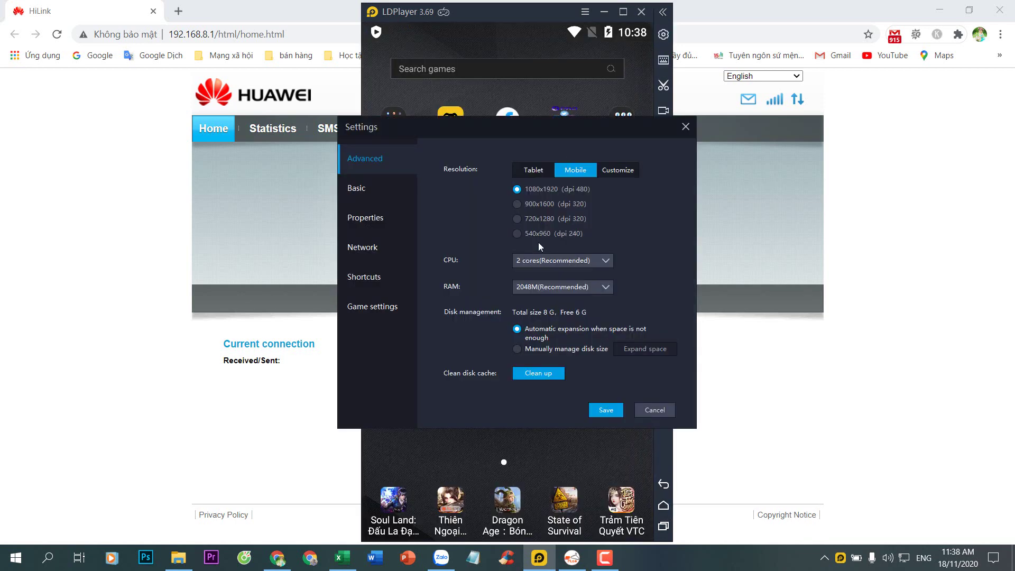
click(371, 225)
click(643, 228)
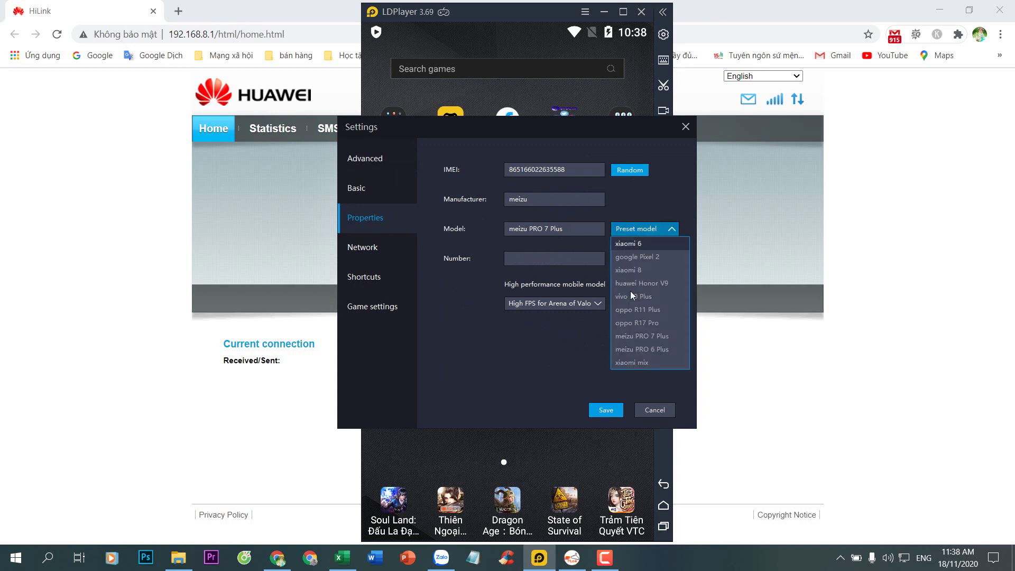
click(630, 338)
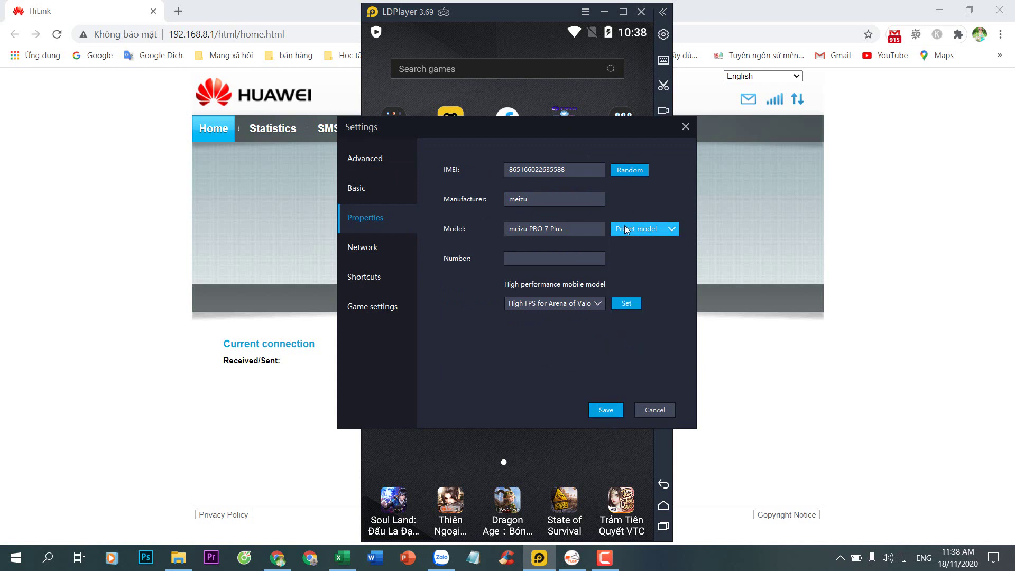
click(626, 229)
click(624, 364)
click(610, 412)
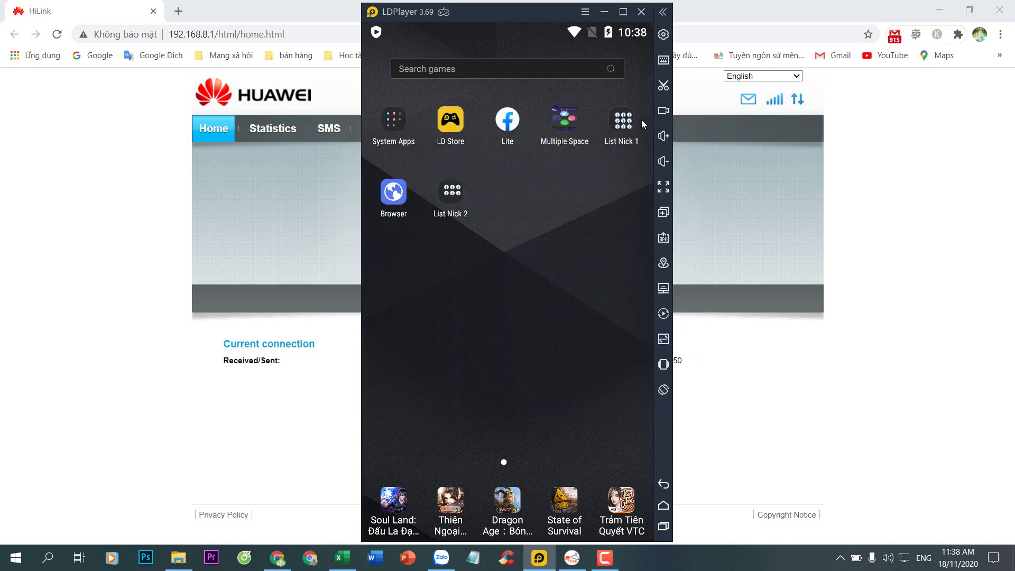
Clean up the disk cache from the emulator's advanced settings and restart the player immediately.
click(664, 34)
click(532, 369)
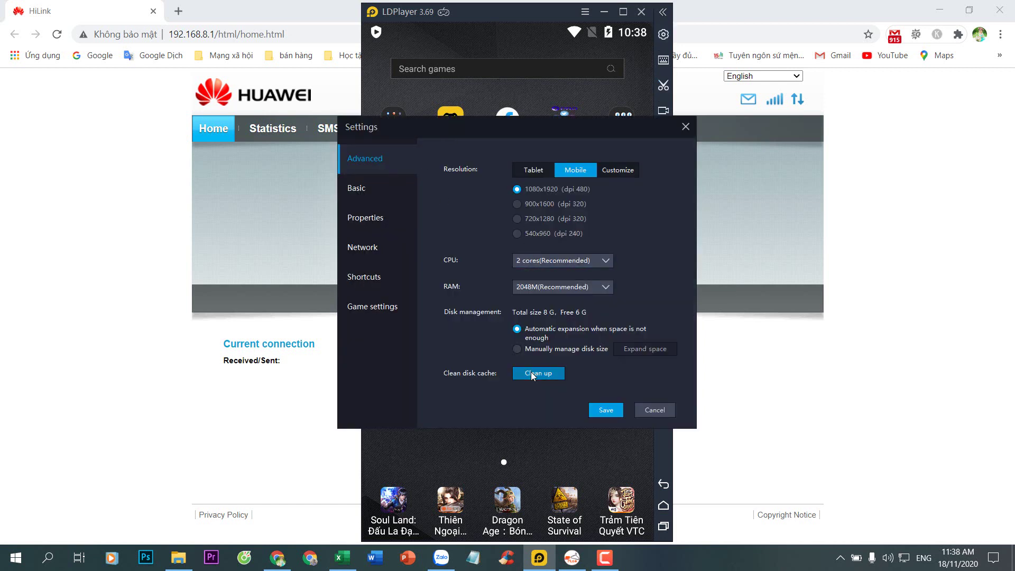
click(542, 311)
click(588, 310)
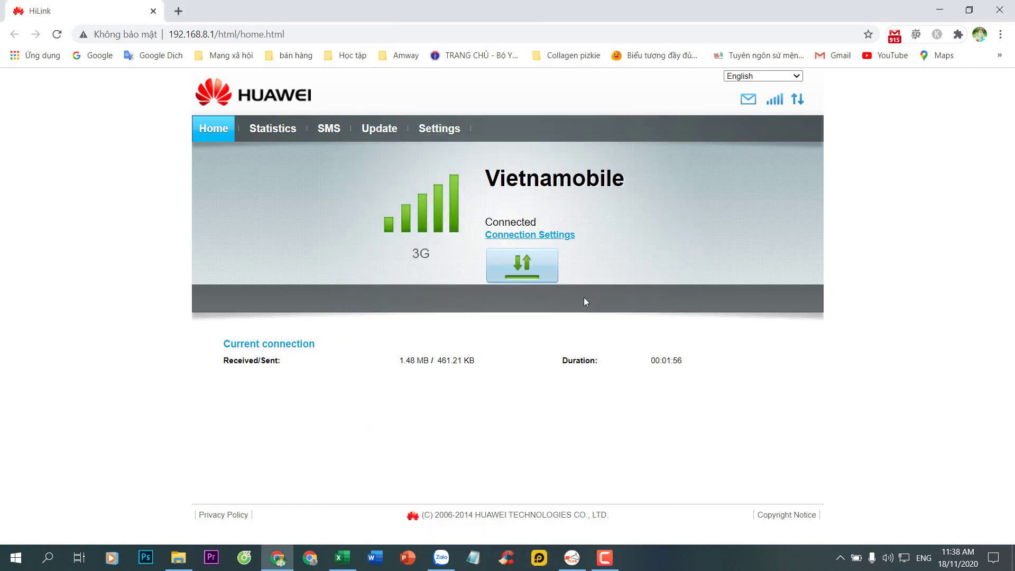
Switch to the HiLink page in the browser and disconnect and reconnect the Vietnamobile 3G connection.
click(307, 267)
click(518, 262)
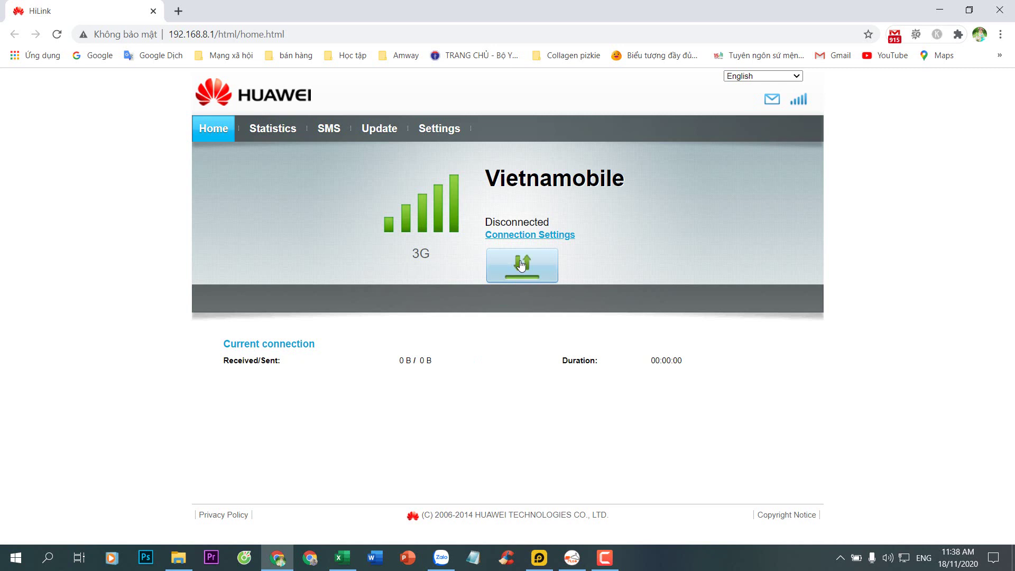
click(521, 264)
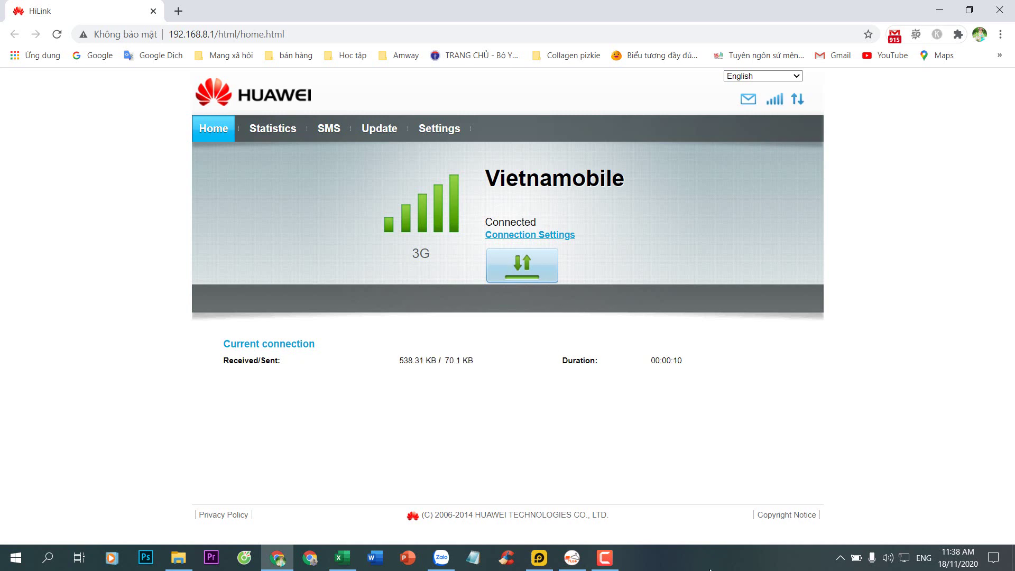
Switch to LDPlayer, open the Lite39 clone from the List Nick 1 folder, check its account menu, and return to the home screen.
click(540, 564)
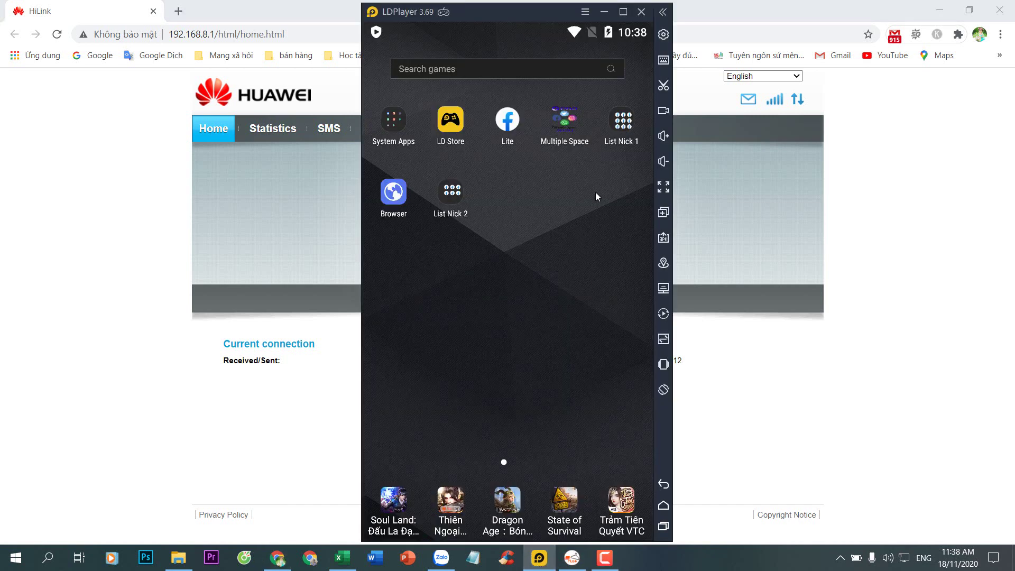
click(616, 111)
click(568, 314)
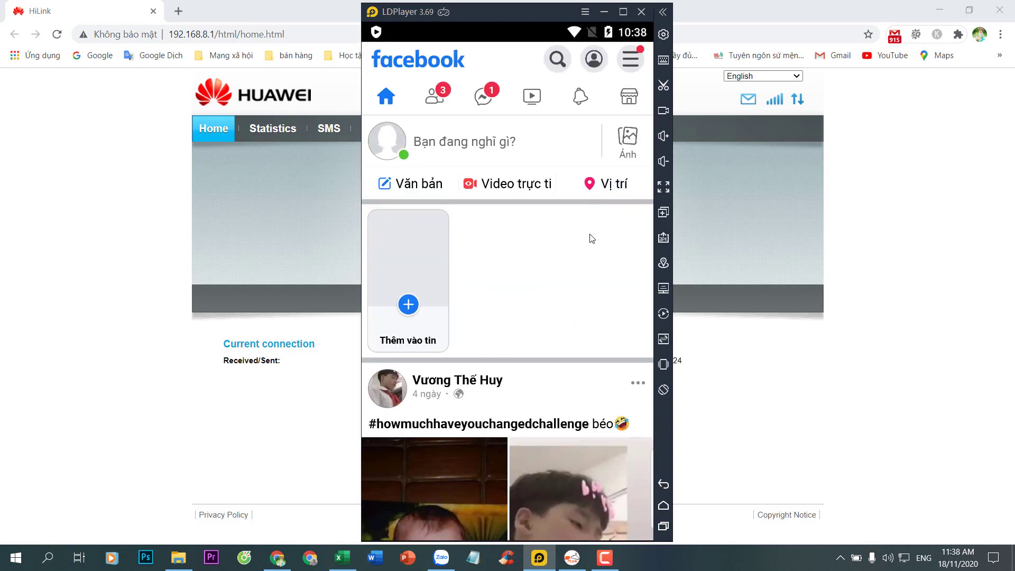
click(636, 62)
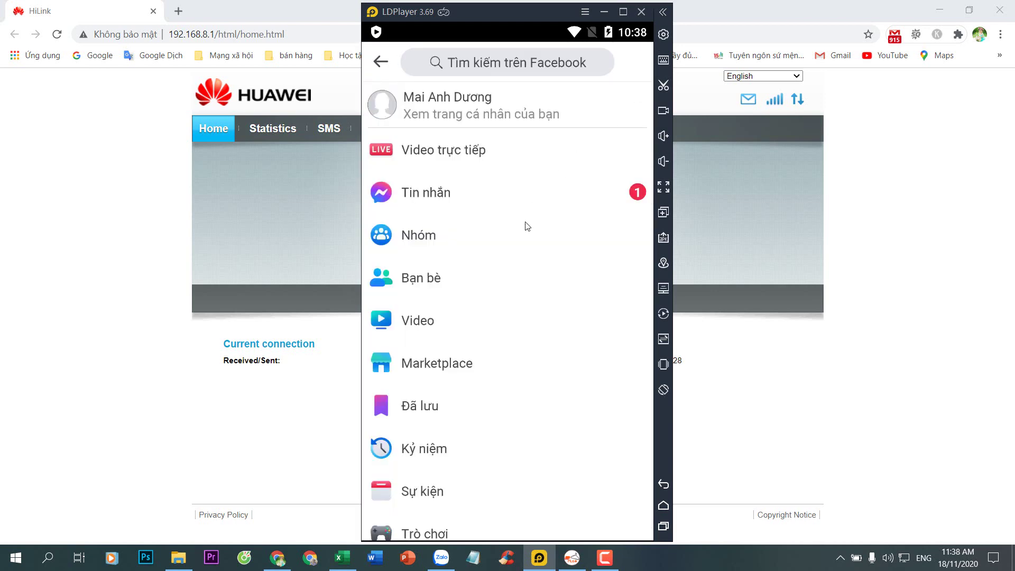
click(664, 509)
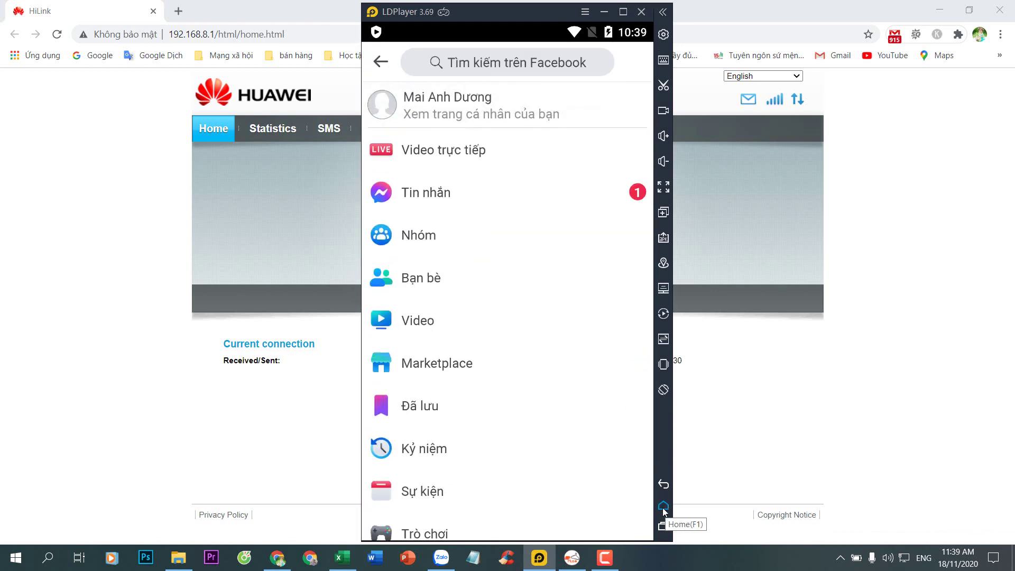
Generate a random IMEI in the emulator's properties, choose the meizu PRO 6 Plus preset model, and save.
click(662, 35)
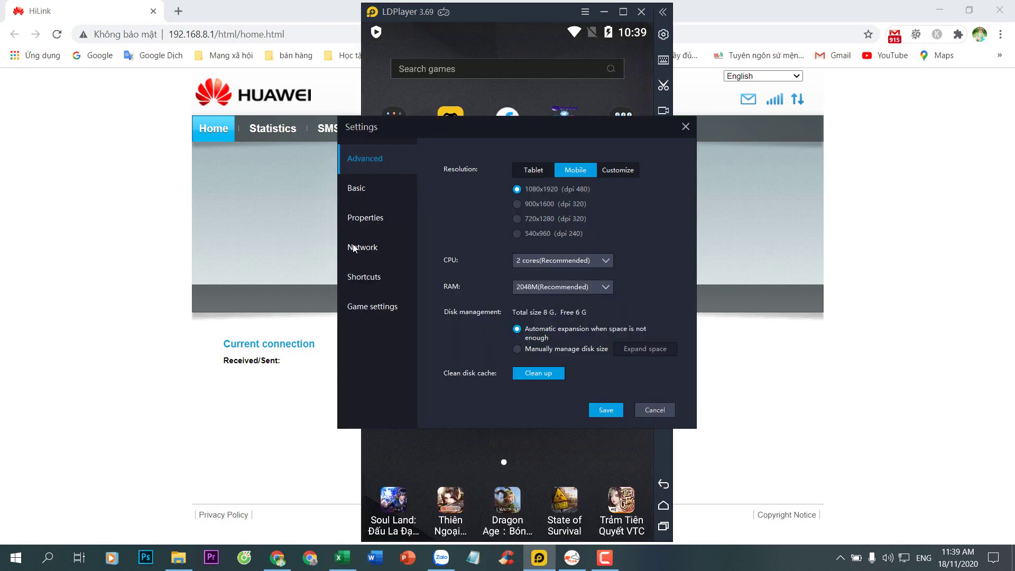
click(355, 218)
click(636, 173)
click(635, 229)
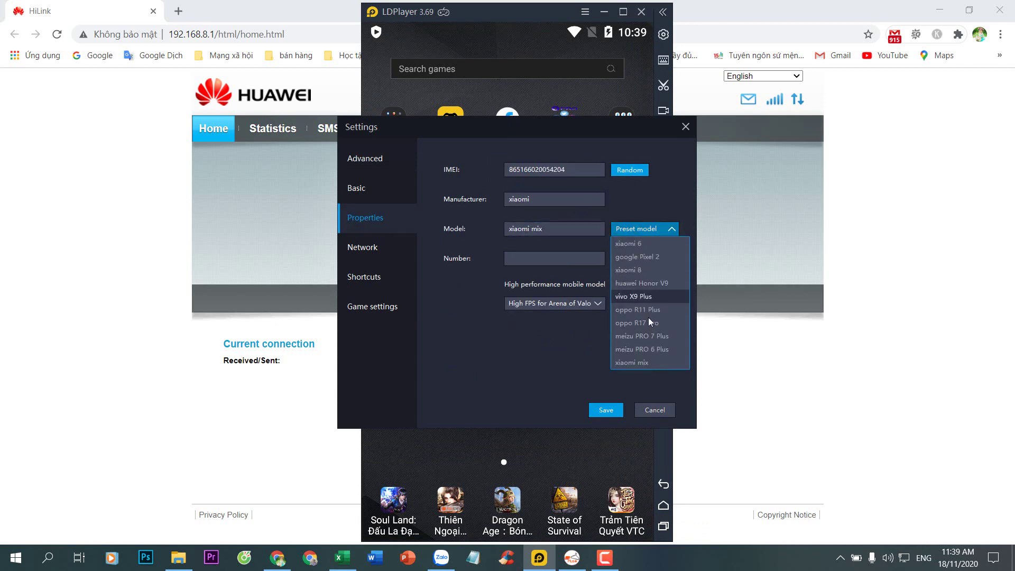
click(647, 354)
click(606, 410)
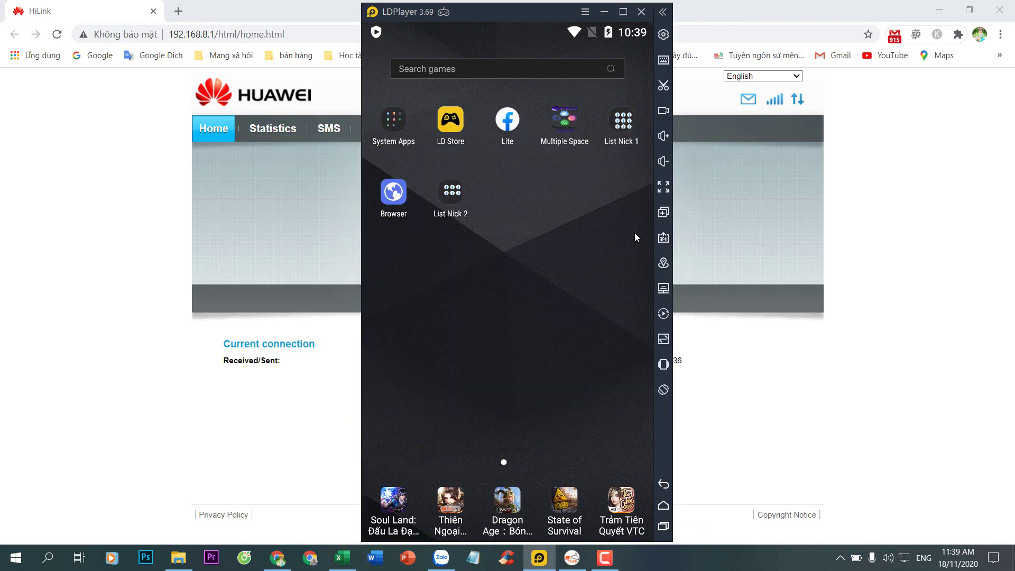
Clean up the emulator's disk cache in the advanced settings and restart the player.
click(664, 34)
click(528, 375)
click(526, 310)
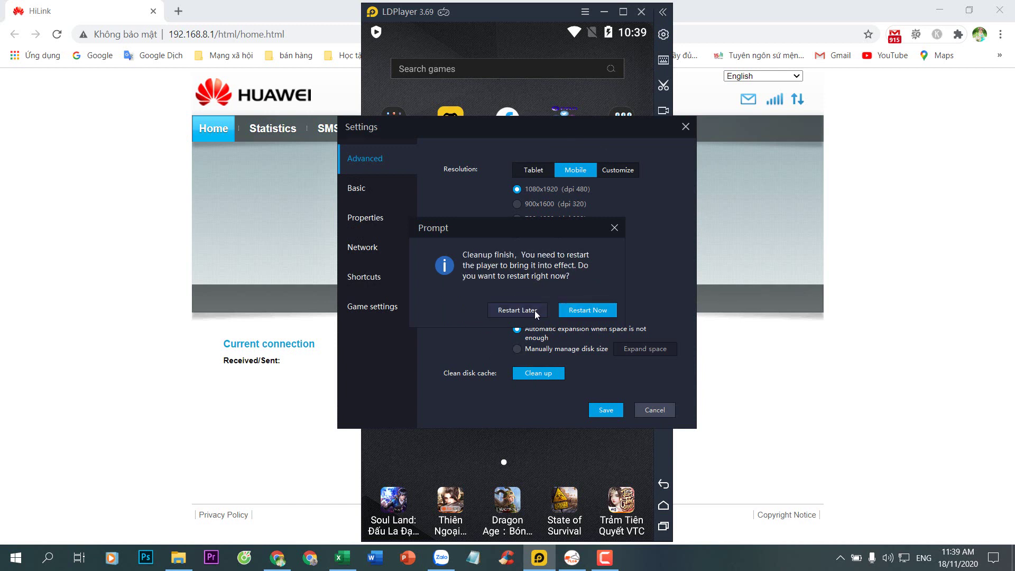
click(533, 310)
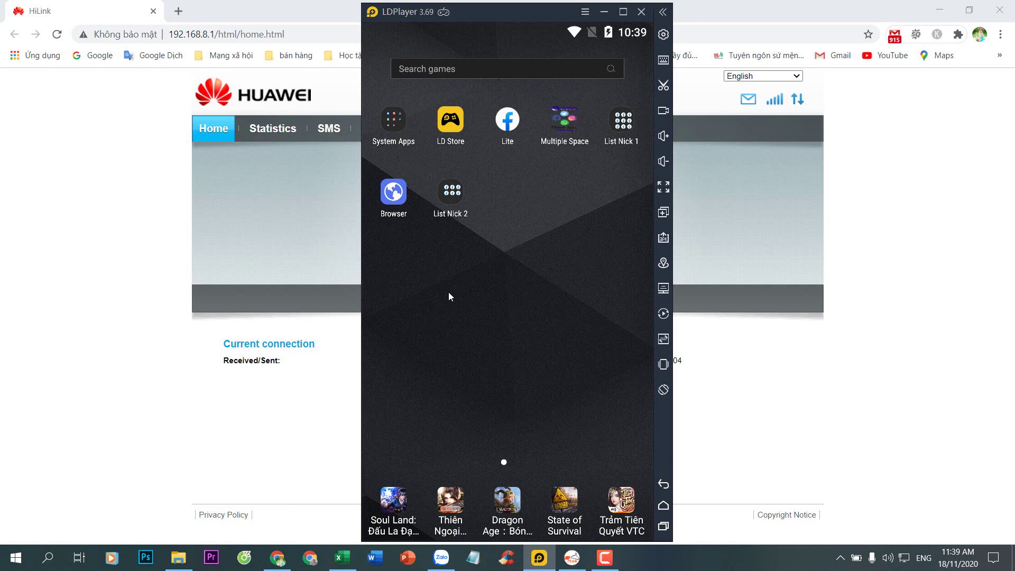
Switch to the HiLink page in the browser and disconnect and reconnect the Vietnamobile 3G connection.
click(256, 218)
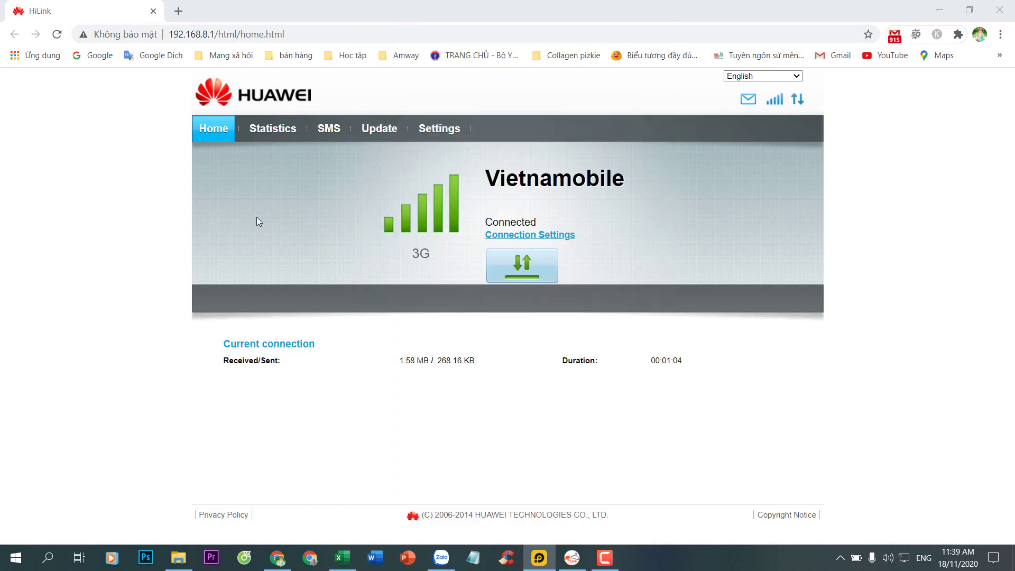
click(504, 263)
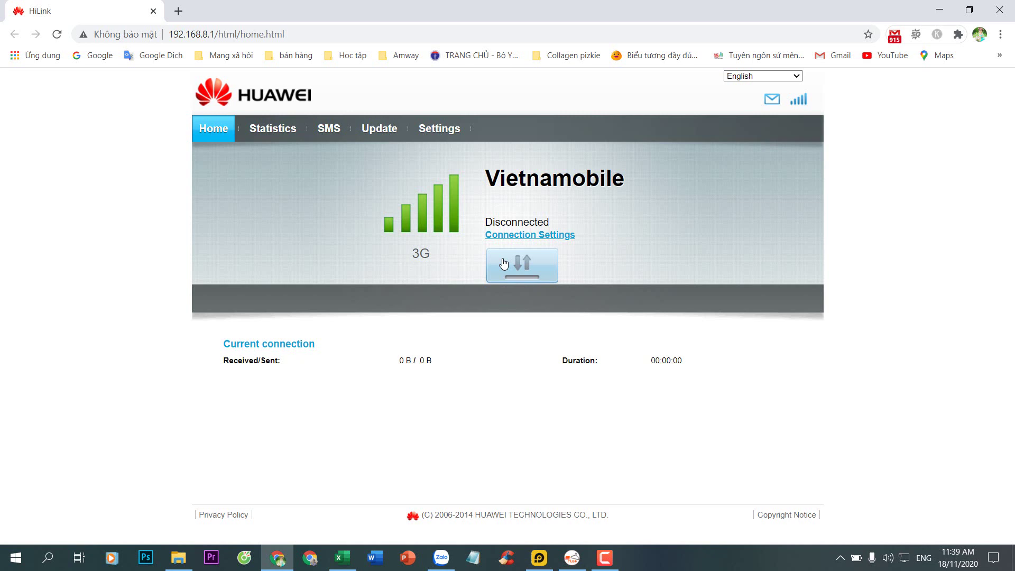
click(507, 261)
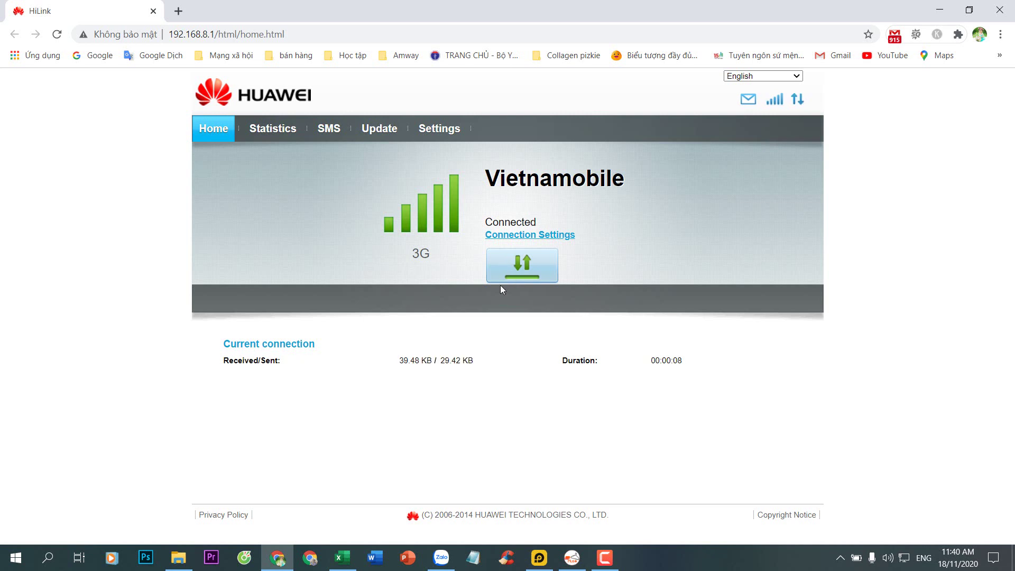
Switch to LDPlayer, open Lite40 from List Nick 1, add the account shortcut to the home screen, and check its account menu before returning home.
click(605, 558)
click(539, 558)
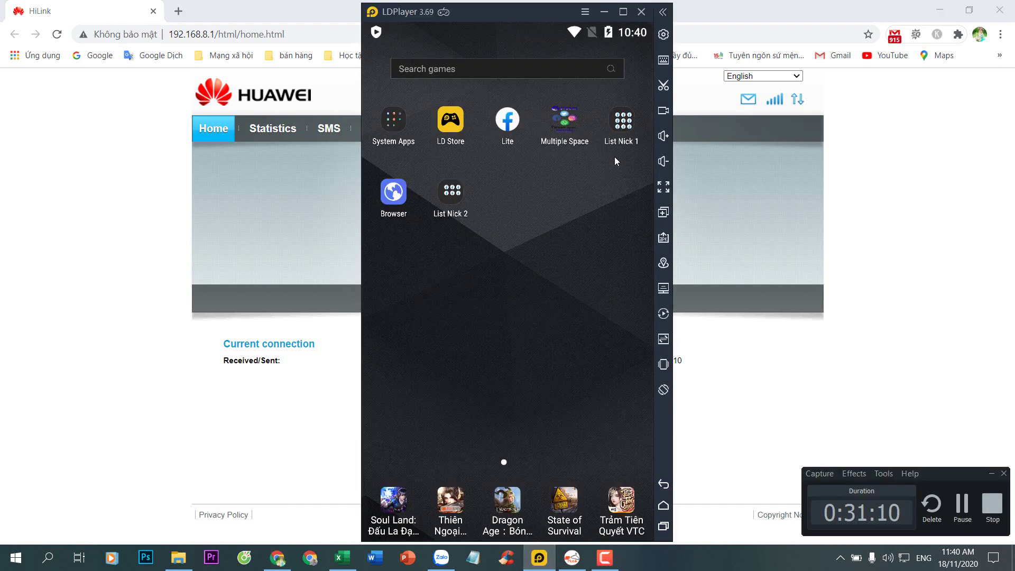
click(625, 126)
click(616, 317)
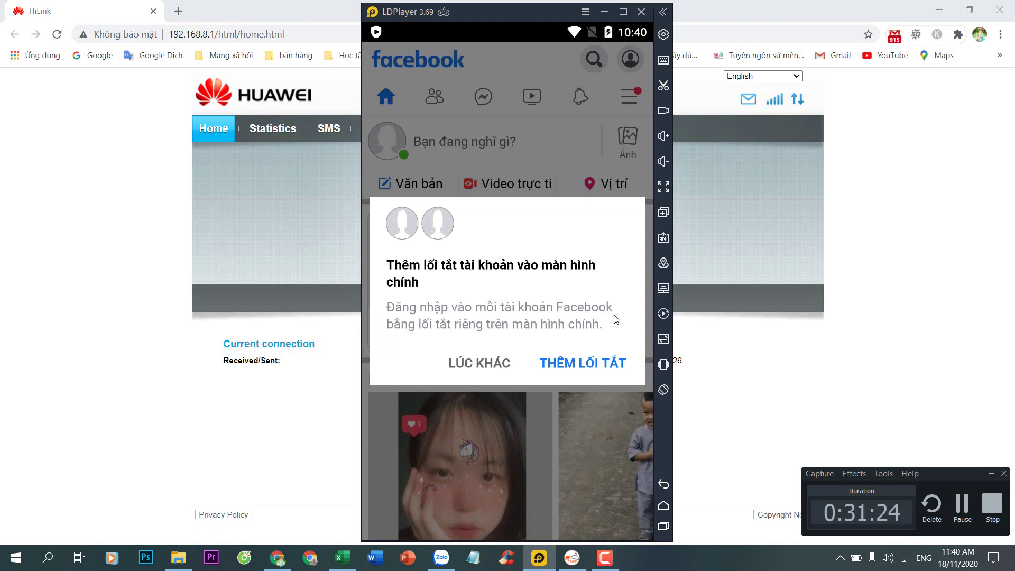
click(590, 361)
click(629, 97)
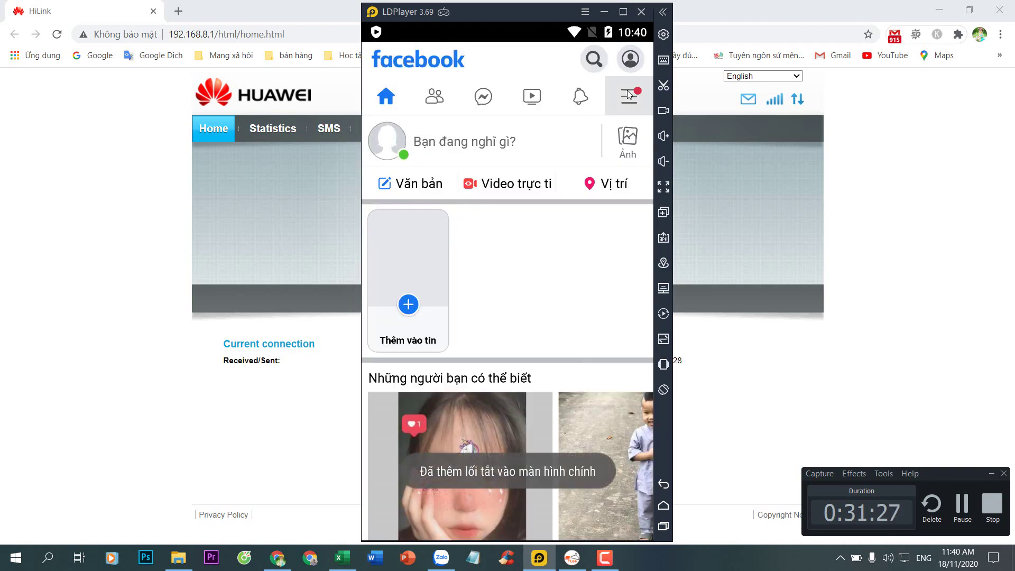
scroll(532, 202, down, 5)
scroll(554, 323, up, 5)
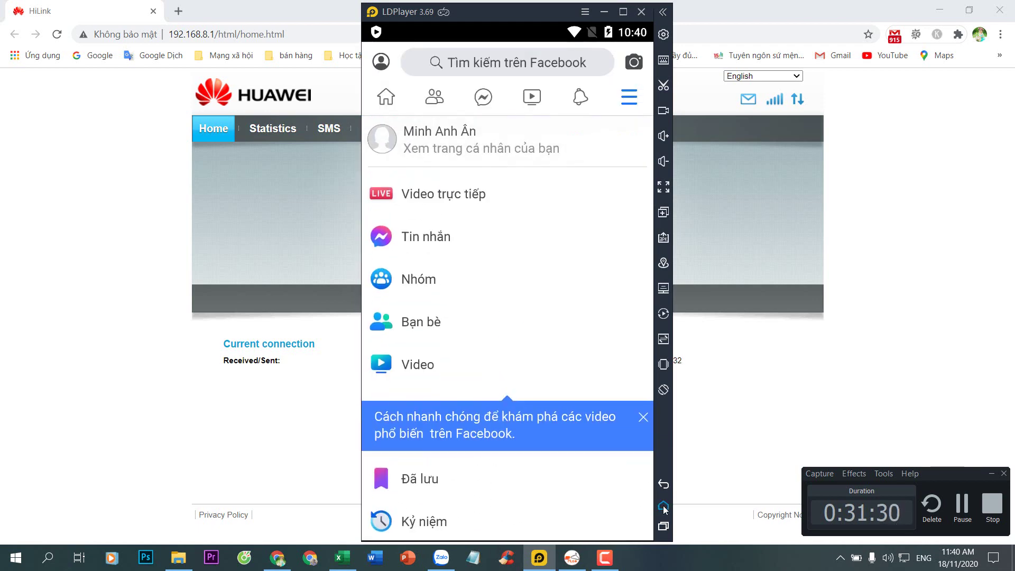
click(663, 505)
Clean up the emulator's disk cache in the advanced settings and restart the player.
click(663, 34)
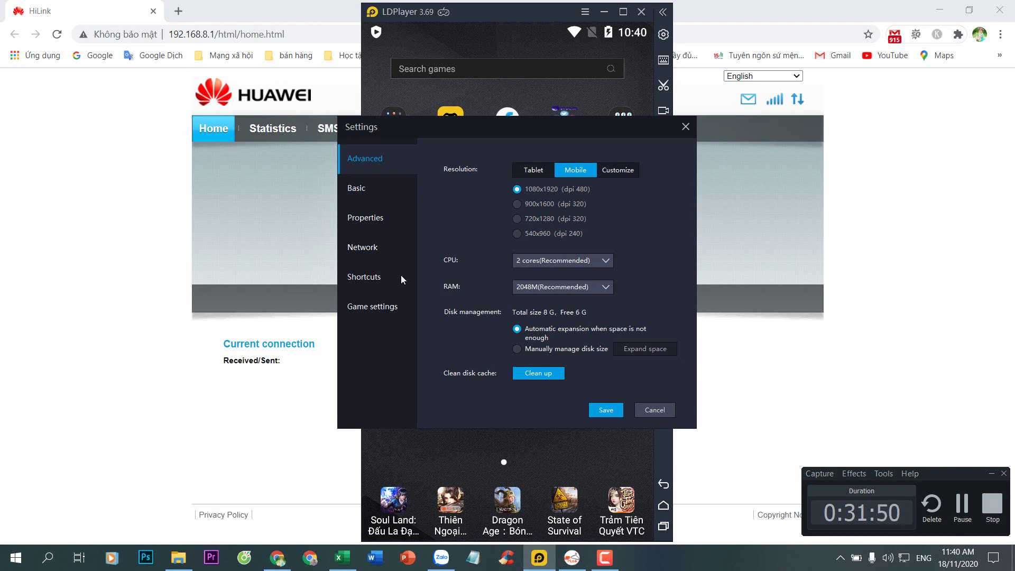
click(536, 373)
click(544, 310)
click(585, 311)
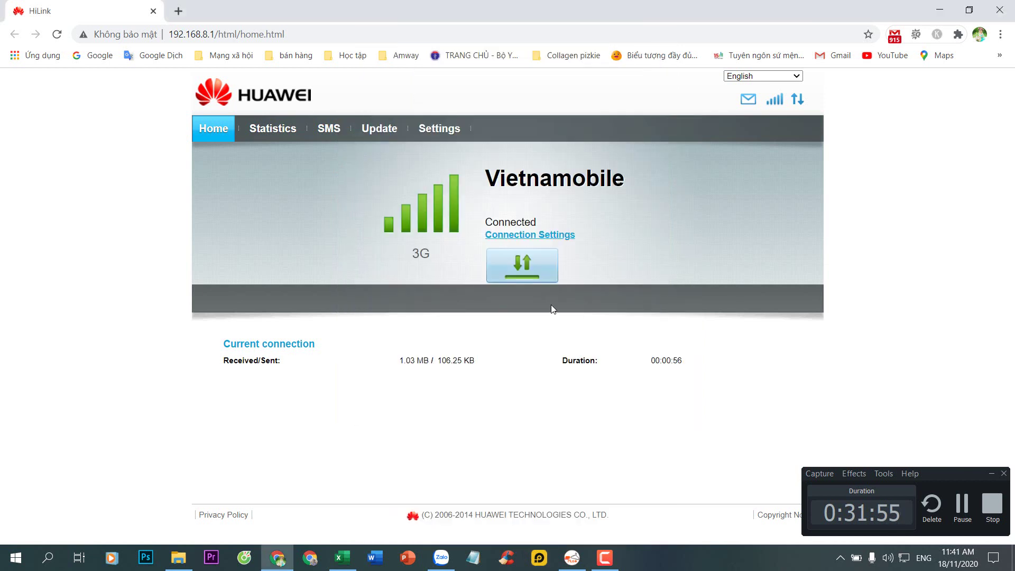
Move the restarting LDPlayer window off the HiLink page and disconnect and reconnect the Vietnamobile 3G connection.
drag(512, 17, 703, 26)
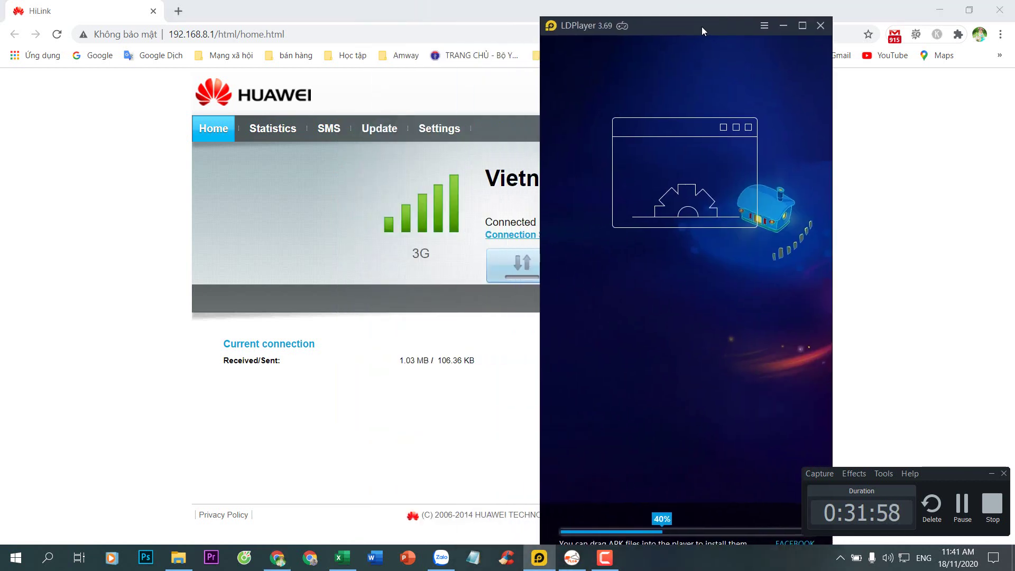
click(518, 273)
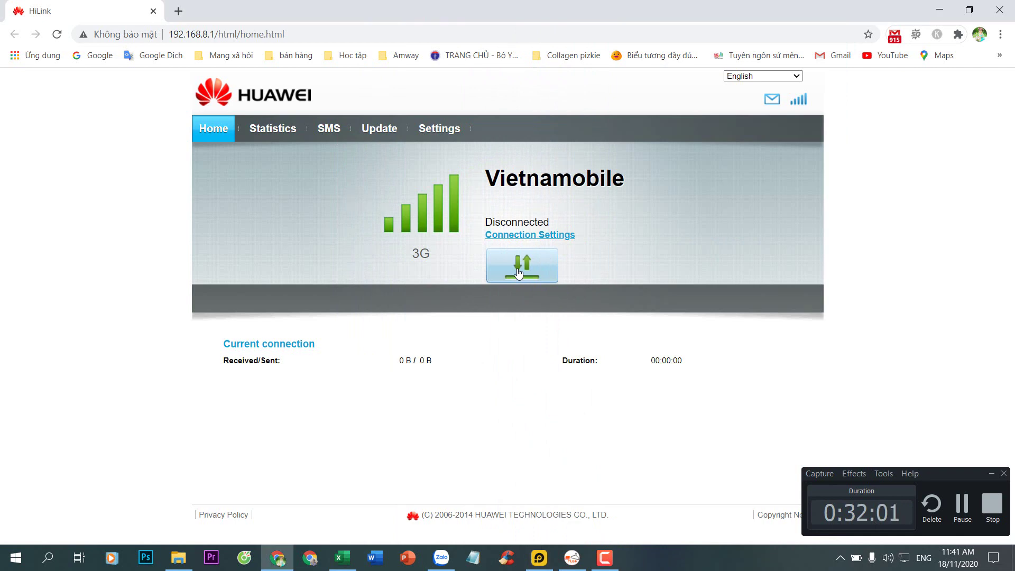
click(519, 272)
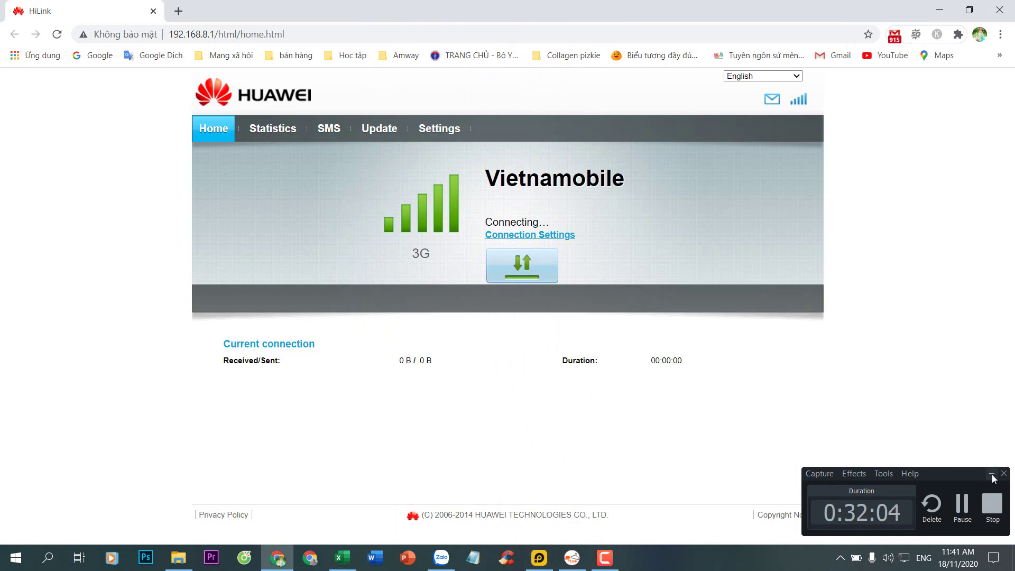
click(993, 475)
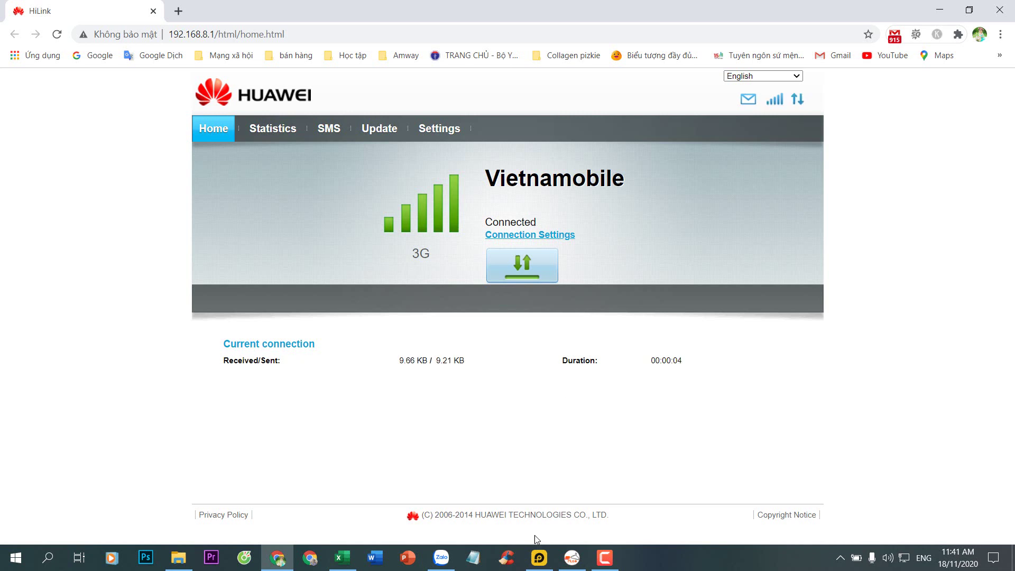
Switch to LDPlayer, open the Lite41 clone from the List Nick 1 folder, check its account menu, and return to the home screen.
click(539, 557)
click(673, 185)
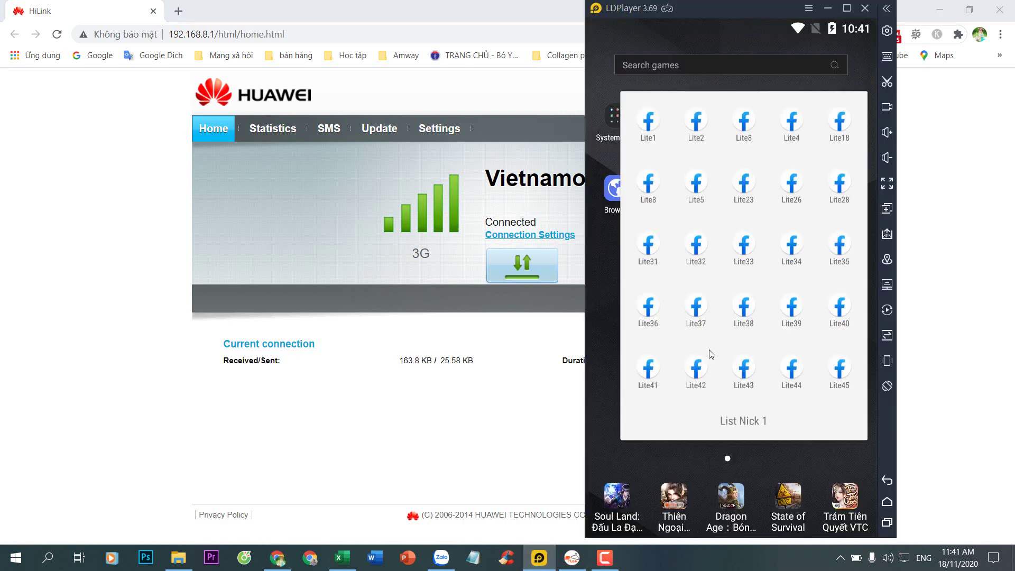
click(651, 377)
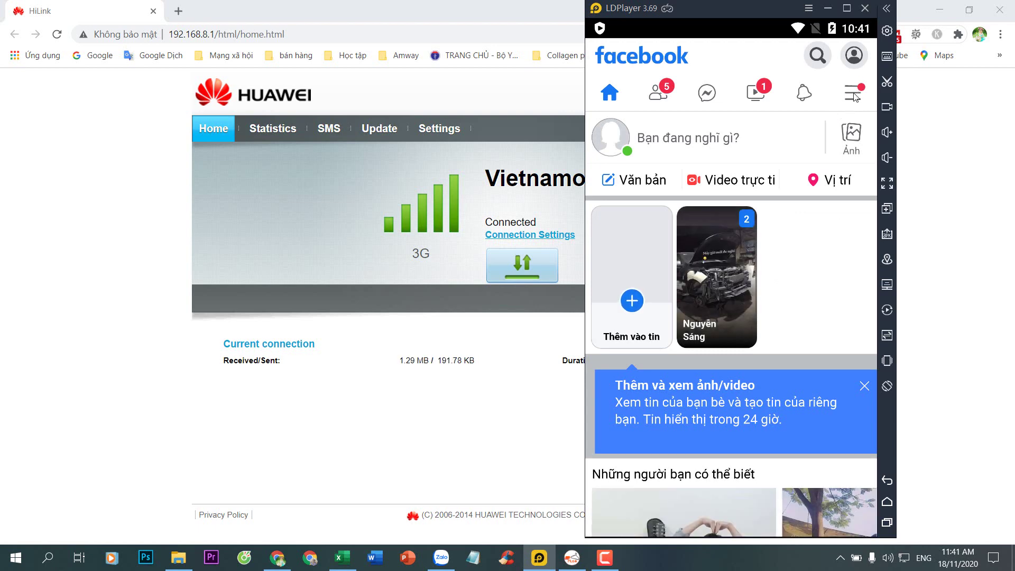
click(853, 93)
scroll(788, 240, down, 1)
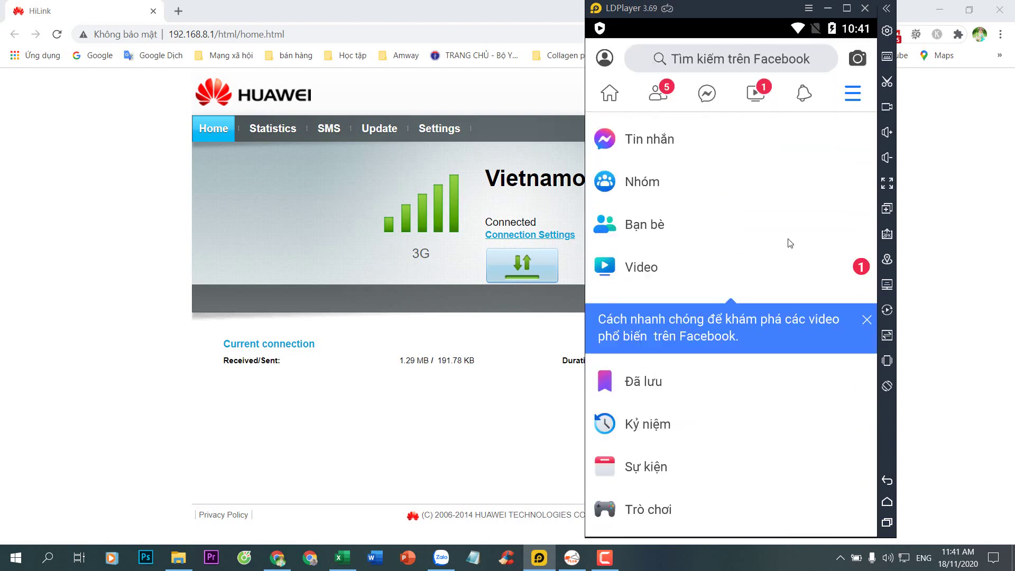
click(888, 502)
Choose the meizu PRO 7 Plus preset model in the emulator's properties and save.
click(888, 31)
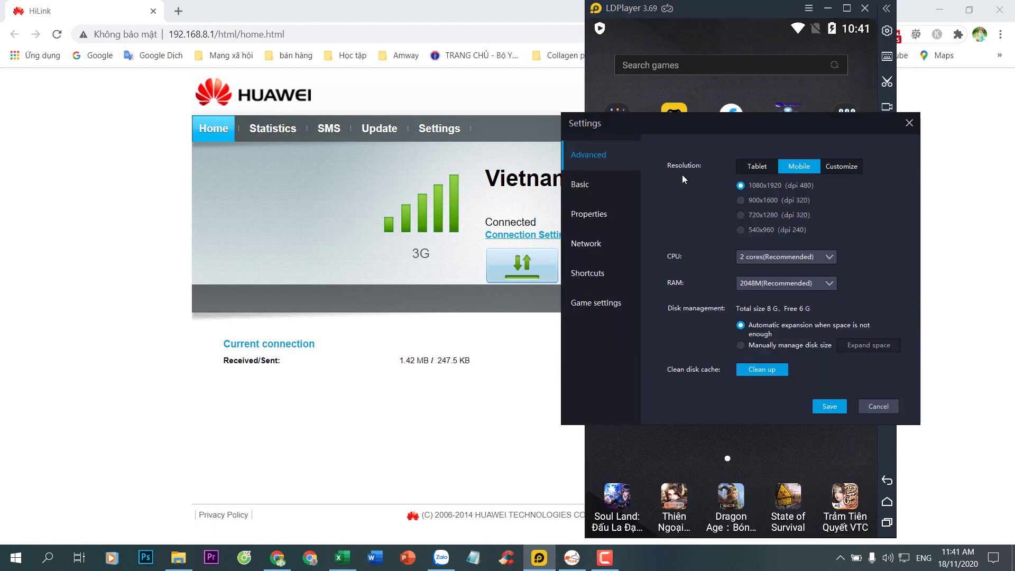
click(586, 214)
click(868, 225)
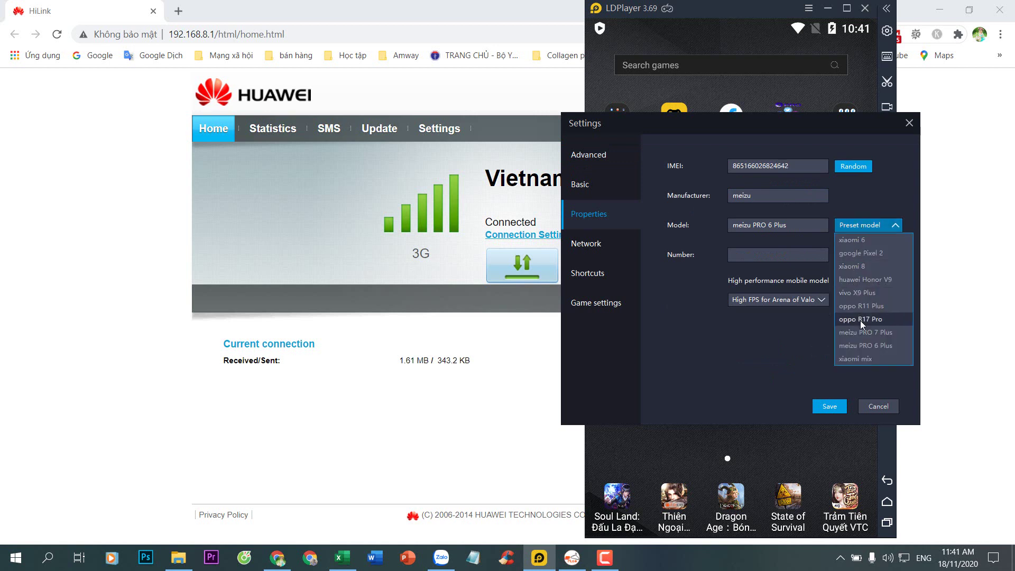
click(856, 344)
click(829, 407)
Clean up the emulator's disk cache in the advanced settings and restart the player to apply it.
click(887, 32)
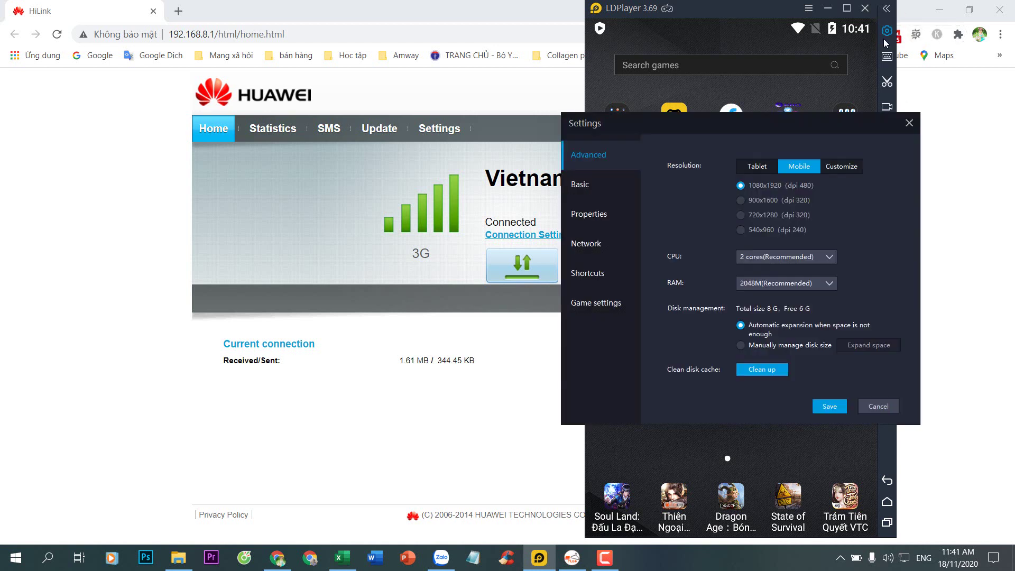
click(760, 371)
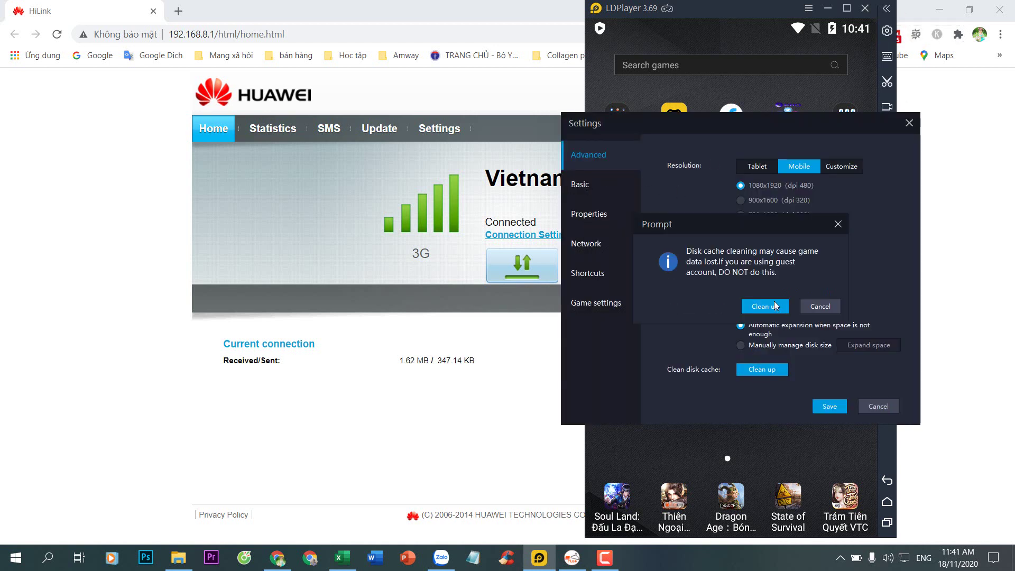
click(776, 306)
click(813, 306)
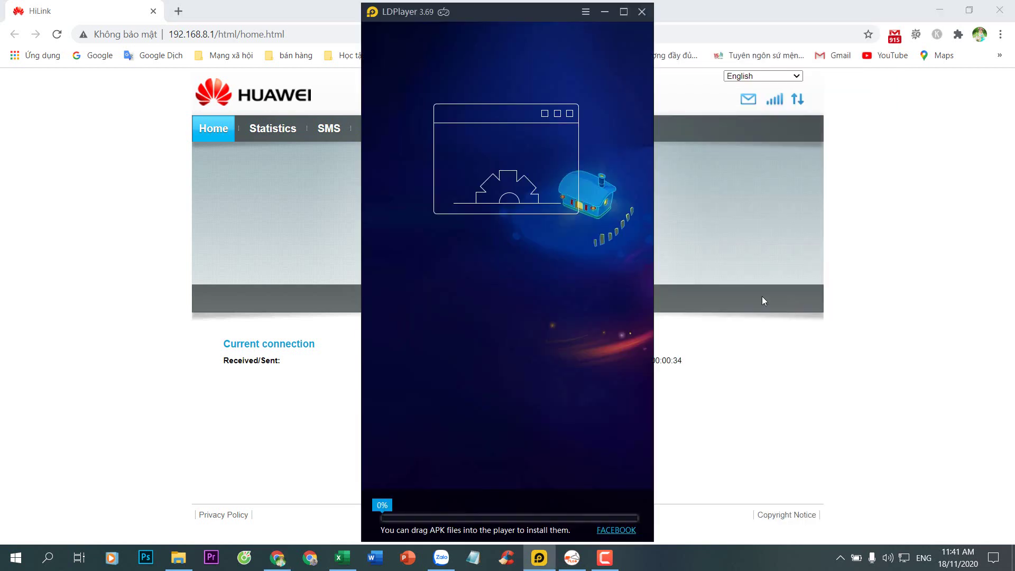
Return to the HiLink page while the player restarts, and disconnect and reconnect the Vietnamobile 3G connection.
click(326, 390)
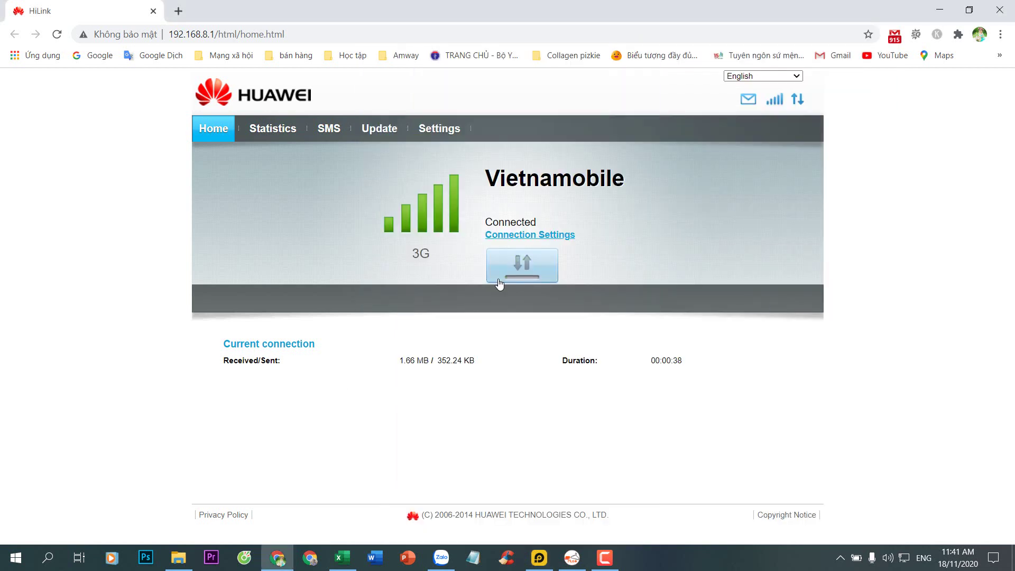
click(499, 283)
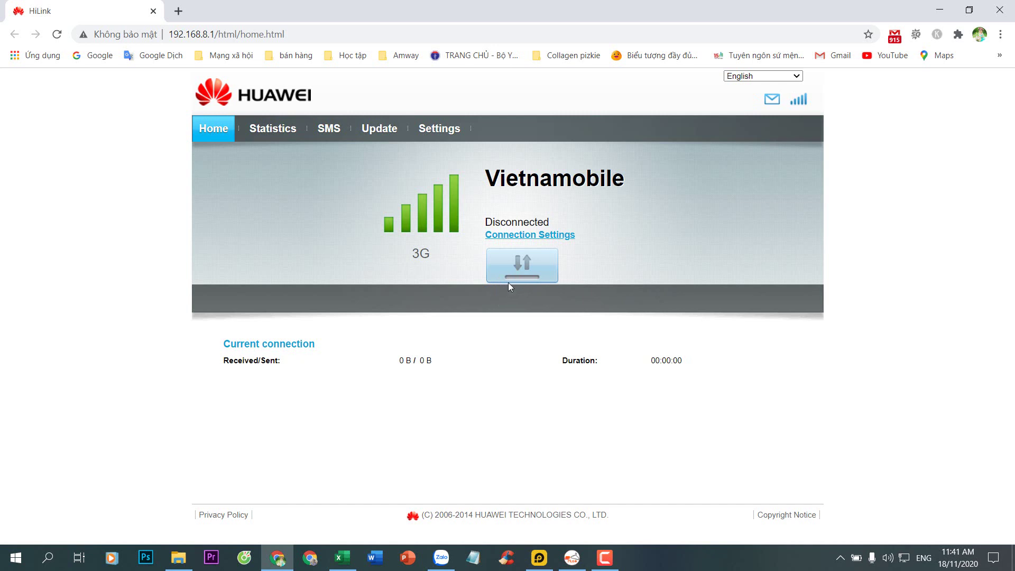
click(518, 268)
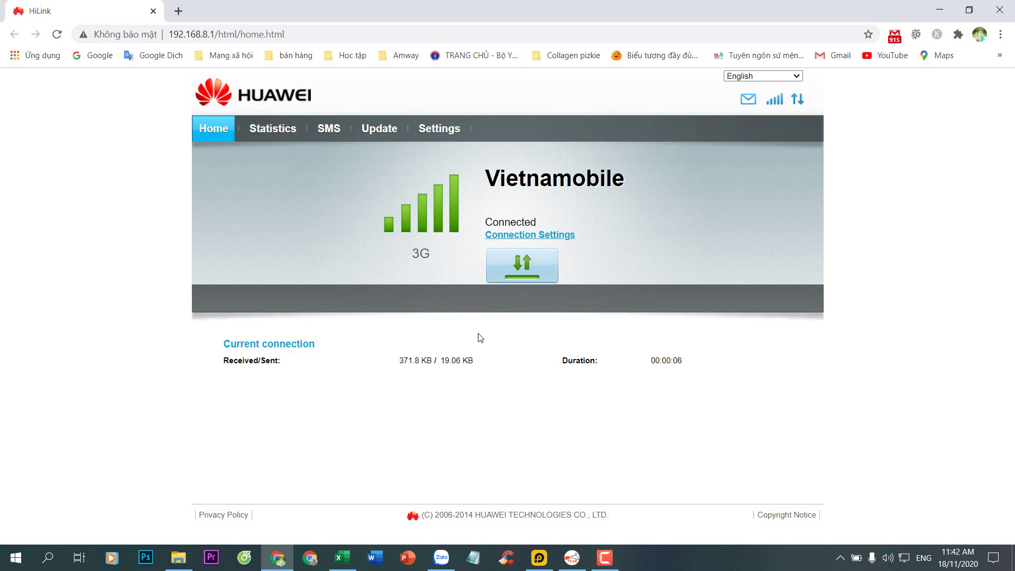
Switch to LDPlayer, open Lite42 from List Nick 1, add the account shortcut to the home screen, and check its account menu before returning home.
click(539, 558)
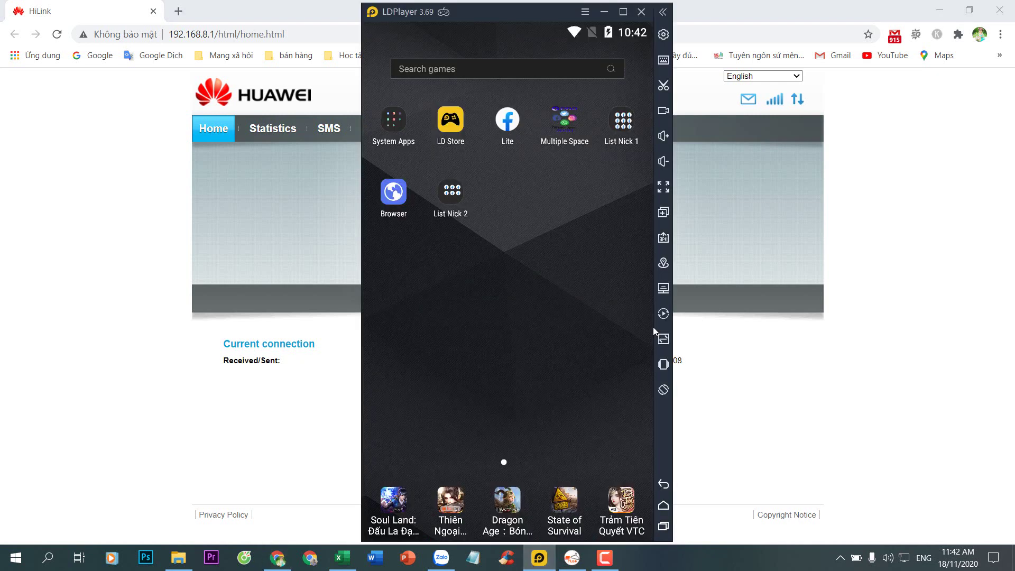
click(627, 122)
click(474, 381)
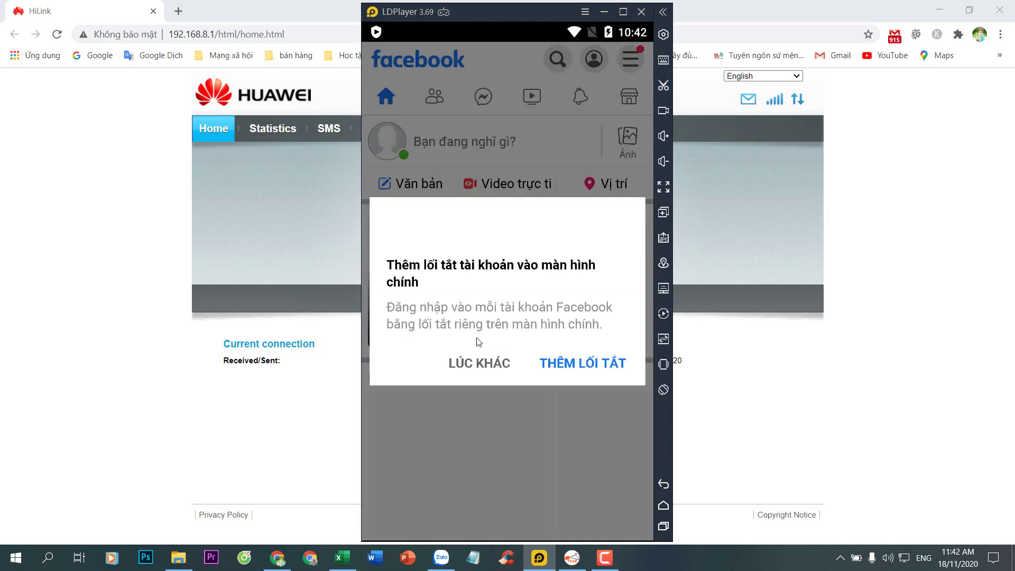
click(578, 360)
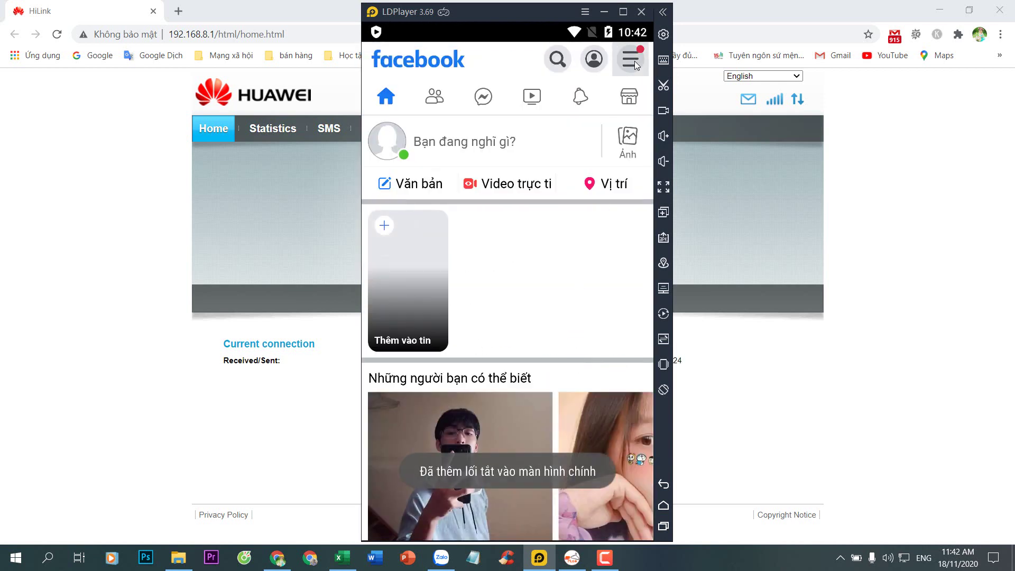
click(635, 62)
scroll(555, 154, down, 2)
scroll(555, 159, up, 2)
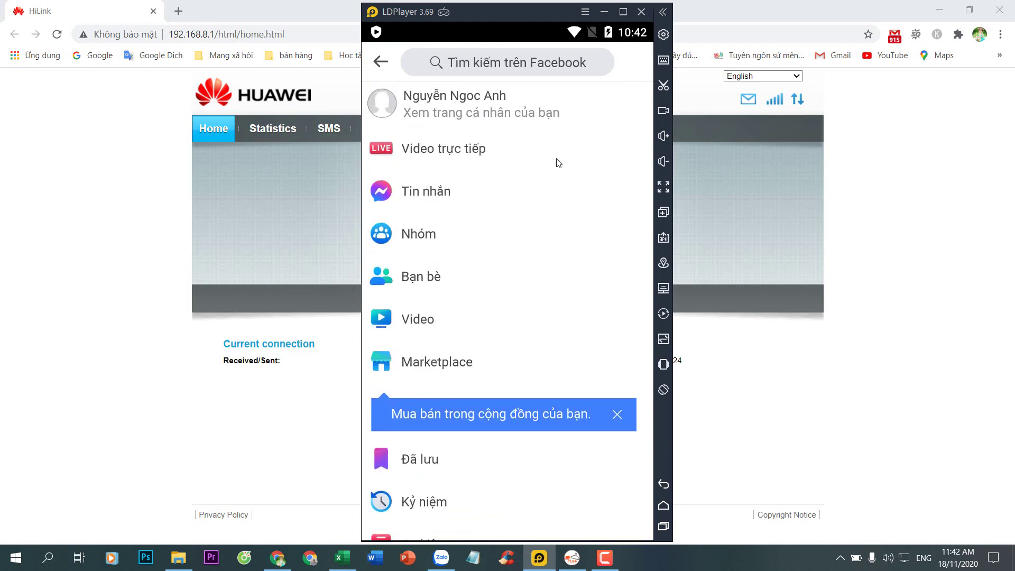
click(664, 508)
Generate a random IMEI in the emulator's properties, choose the oppo R17 Pro preset model, and save.
click(663, 34)
click(370, 217)
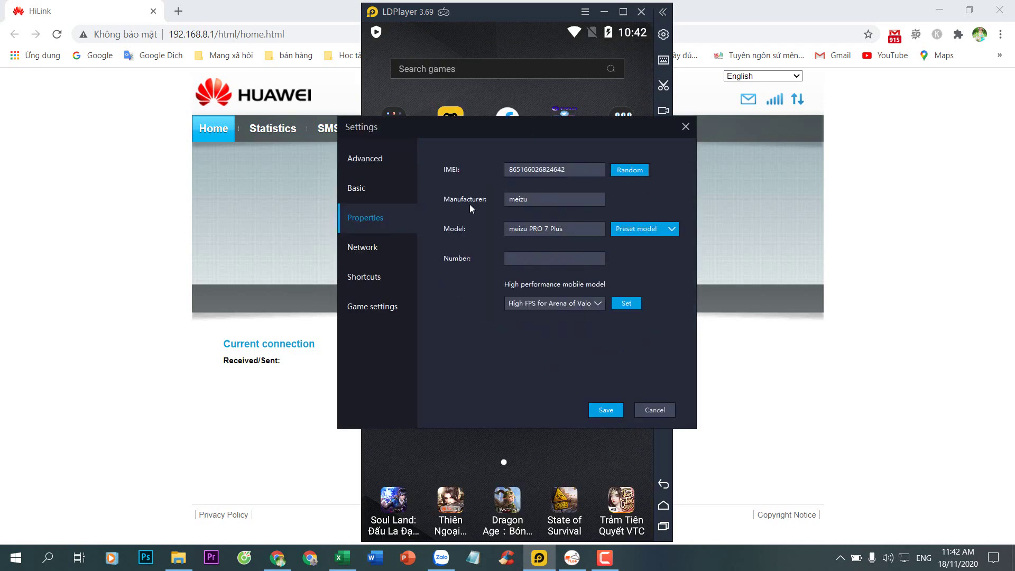
click(626, 170)
click(642, 229)
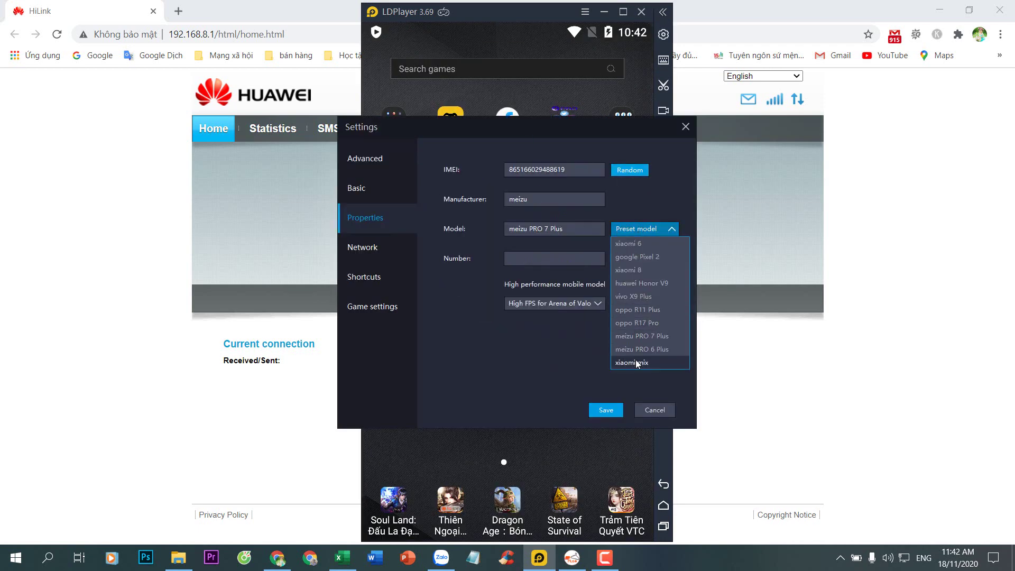
click(633, 323)
click(607, 409)
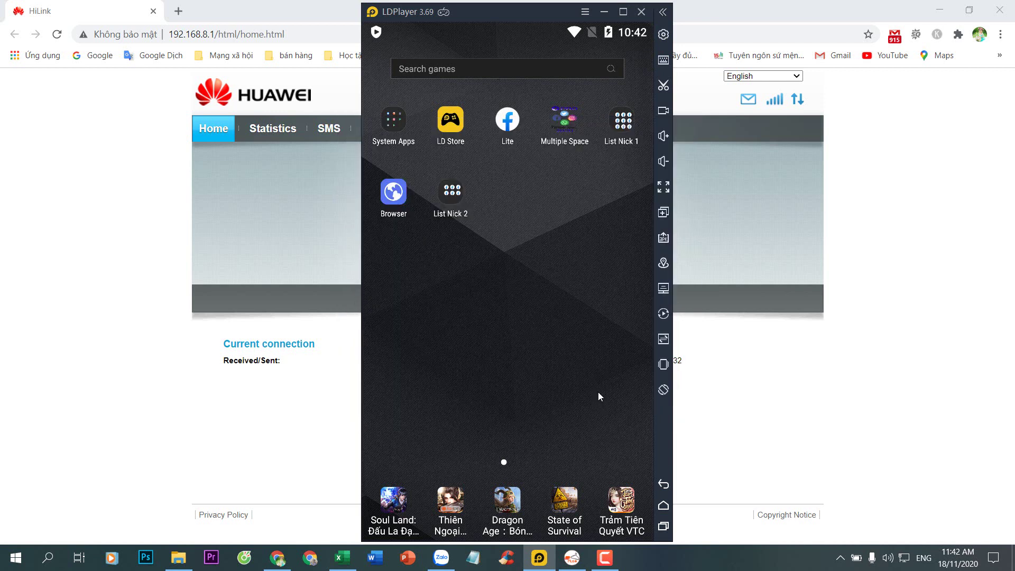
Clean up the emulator's disk cache in the advanced settings and restart the player.
click(663, 34)
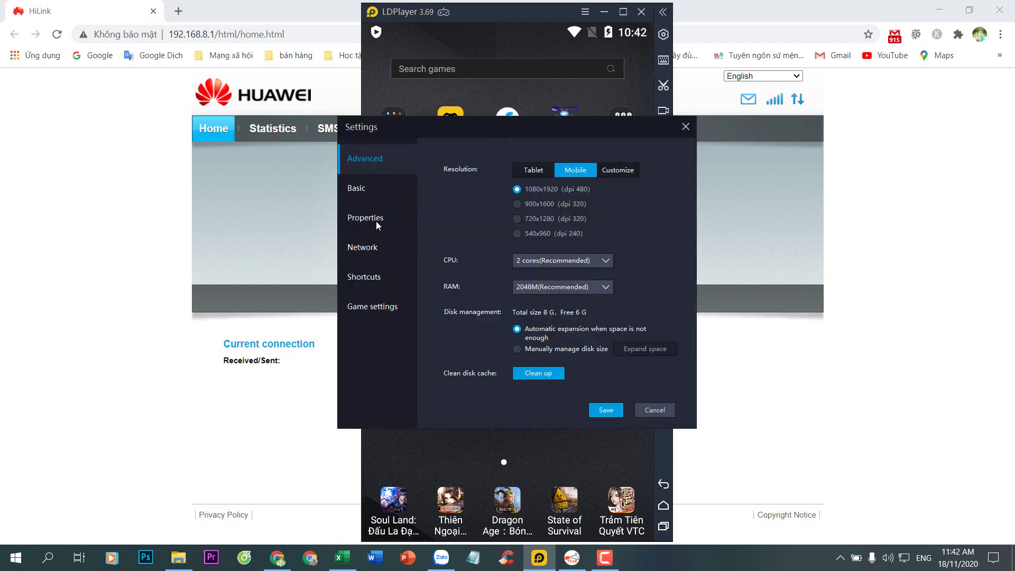
click(535, 372)
click(540, 310)
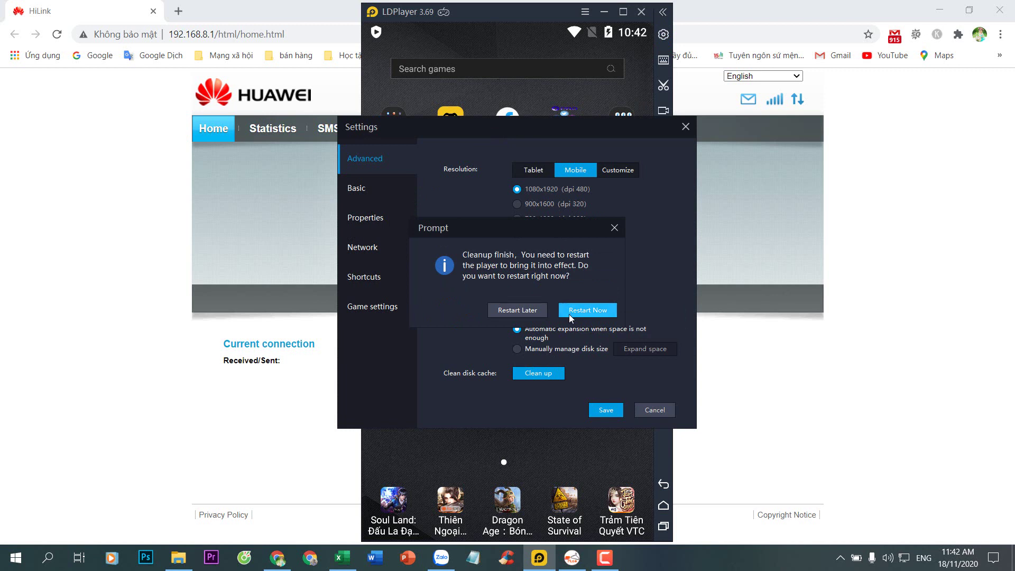
click(570, 313)
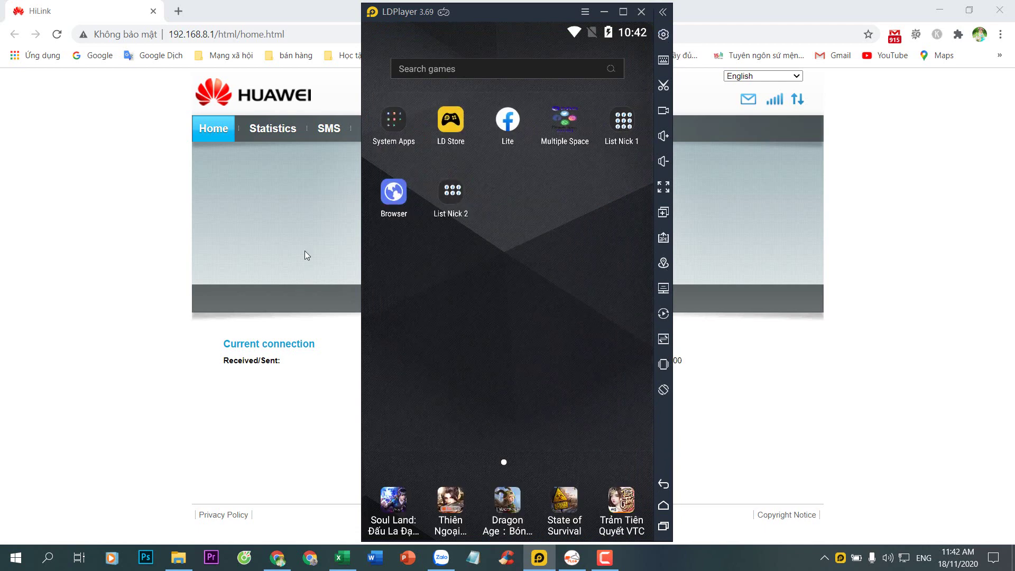
Switch to LDPlayer, open Lite43 from List Nick 1, and add the account shortcut to the home screen.
click(305, 251)
click(539, 558)
click(619, 127)
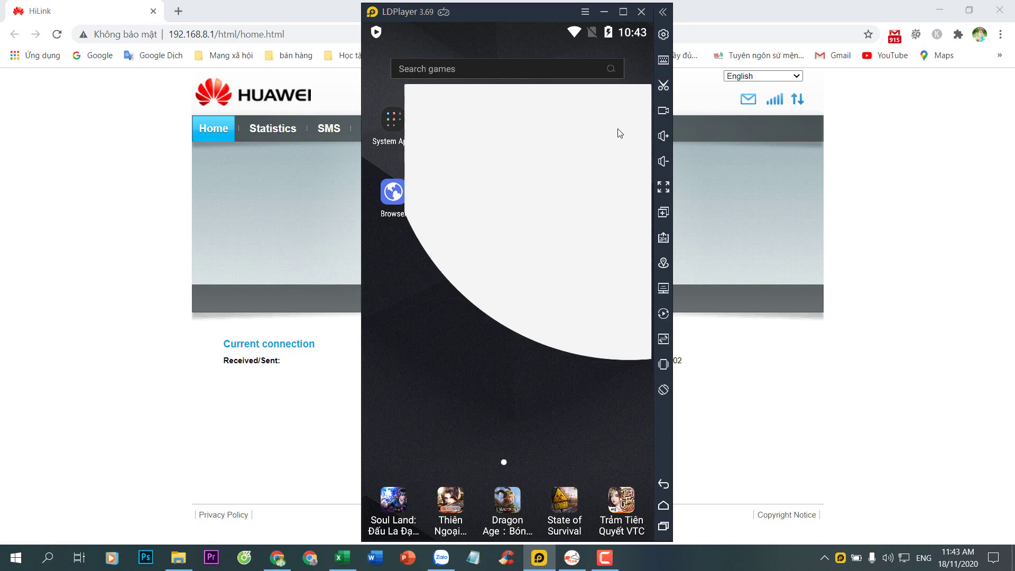
click(519, 376)
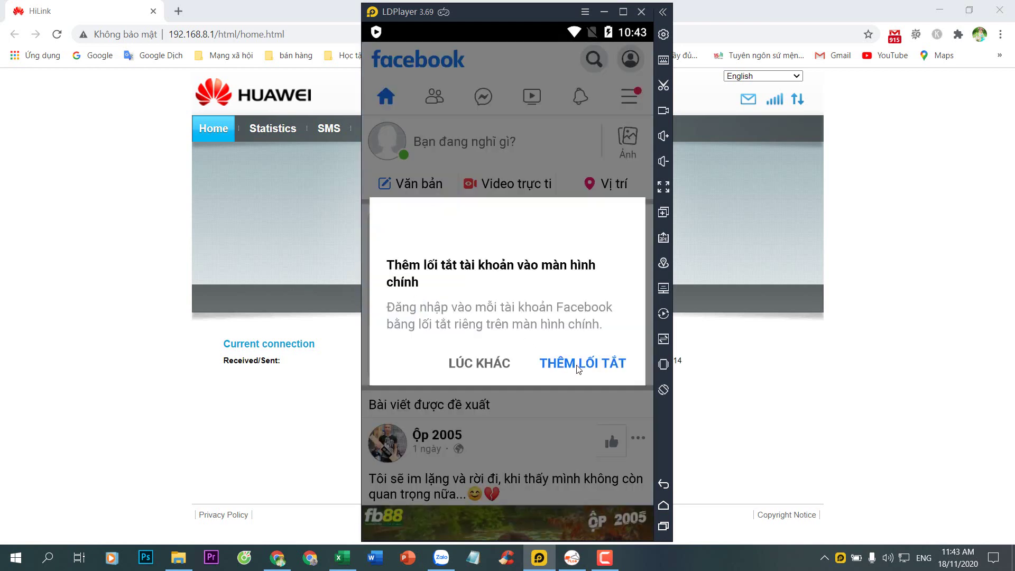
click(578, 365)
Check Lite43's feed and account menu, view the recent apps, and return to the home screen.
scroll(563, 304, down, 5)
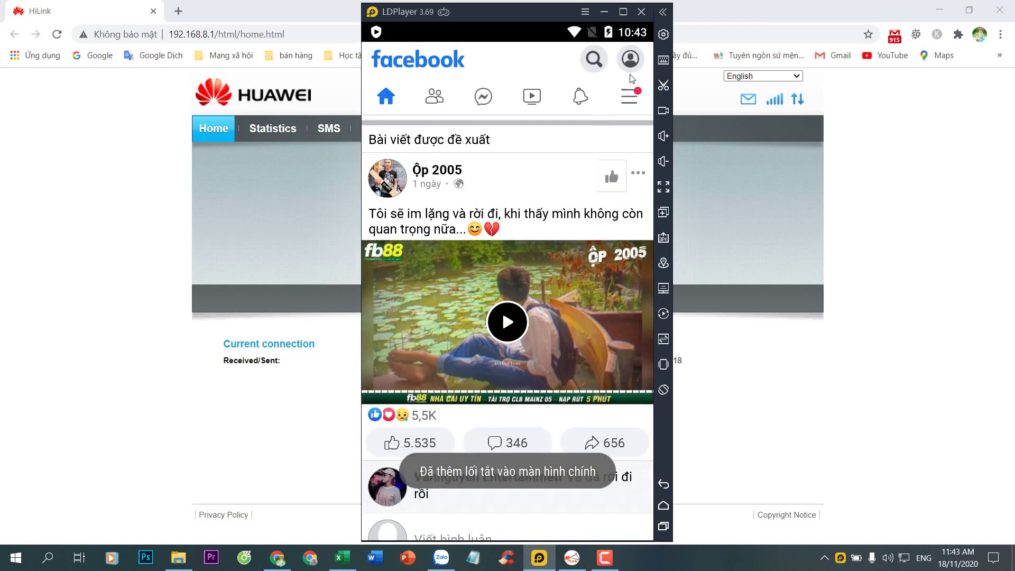
click(628, 96)
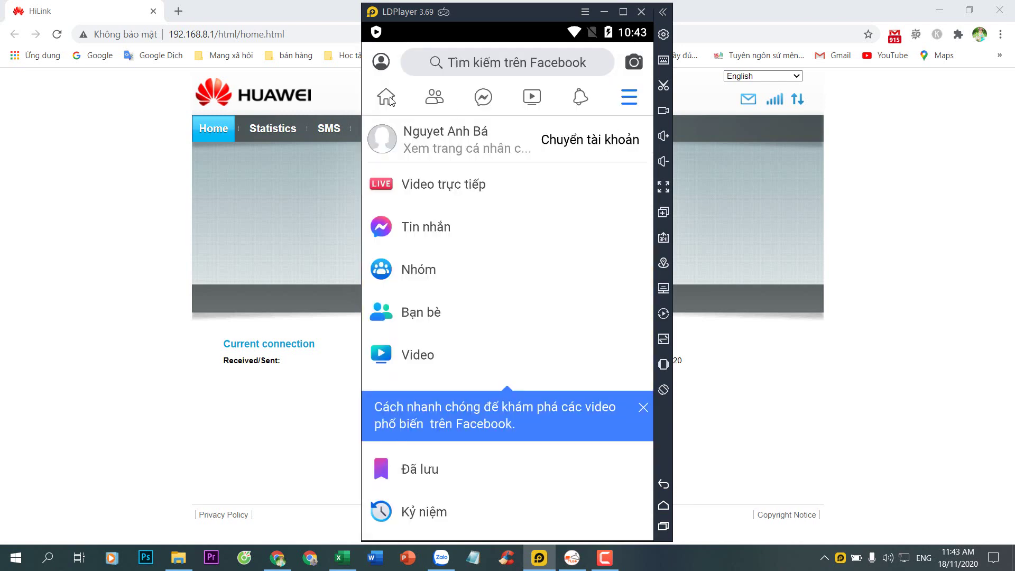
click(664, 527)
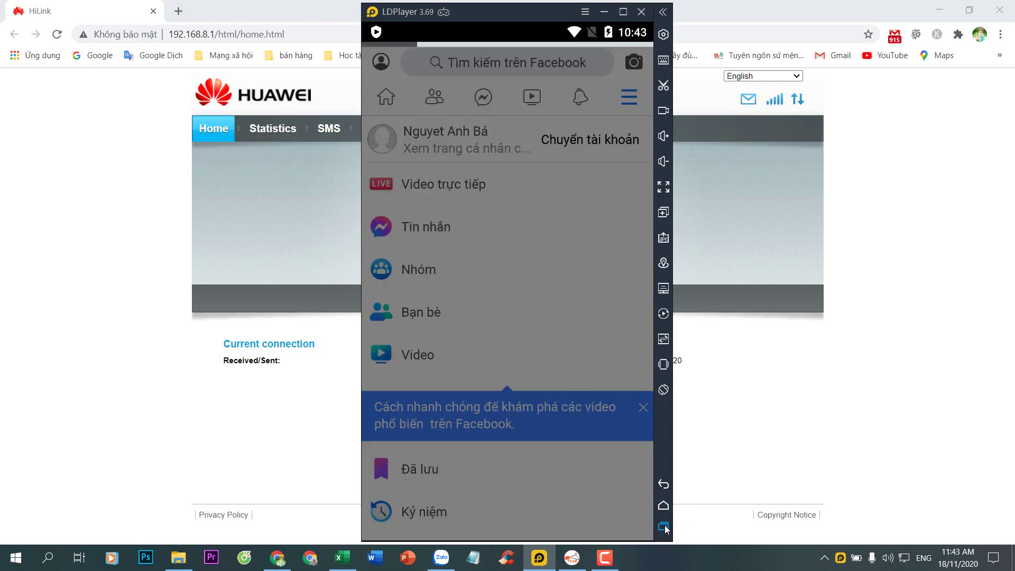
click(664, 527)
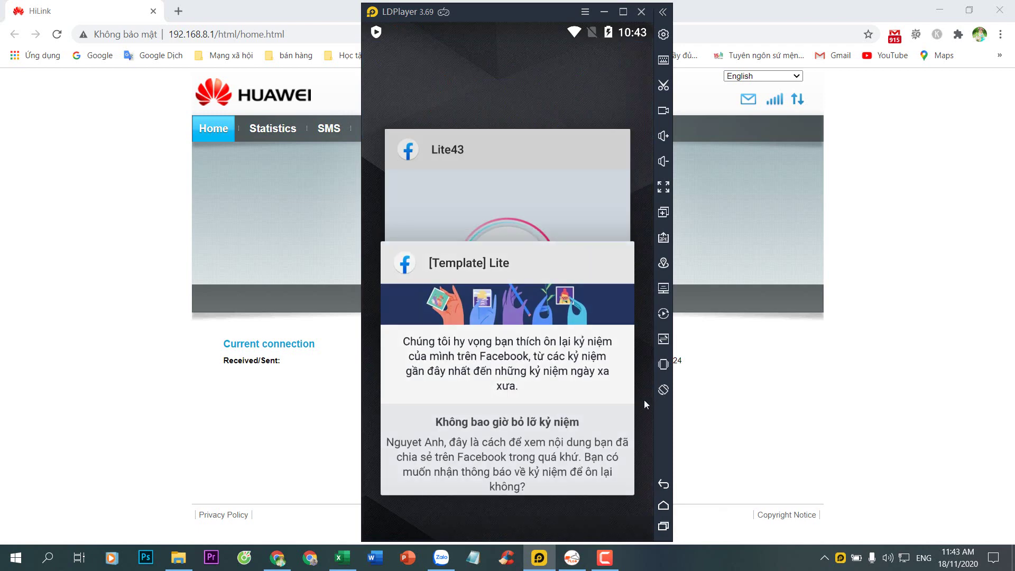
click(663, 505)
Set the emulator's preset model to oppo R11 Plus in its properties and save.
click(663, 34)
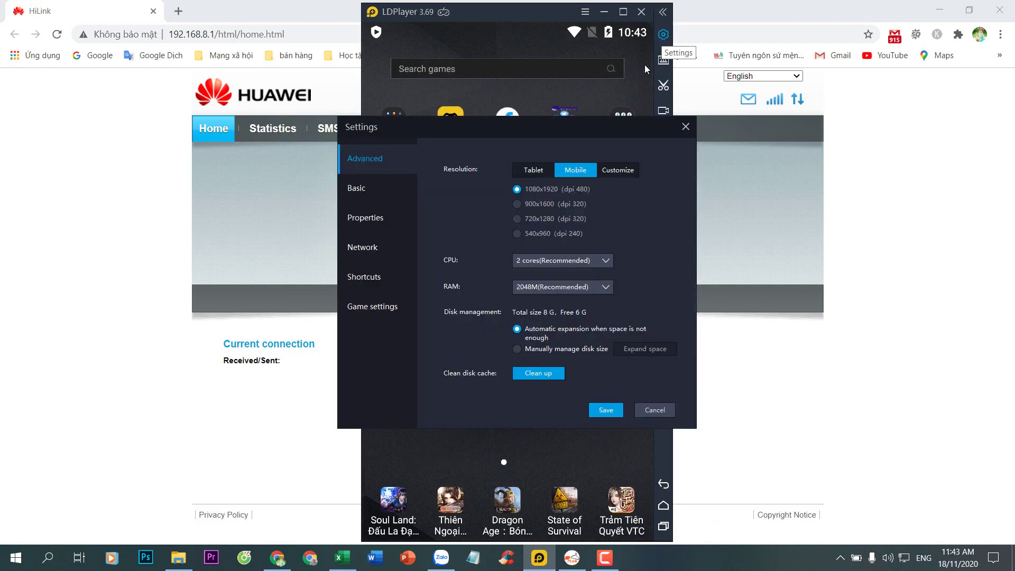
click(373, 217)
click(635, 229)
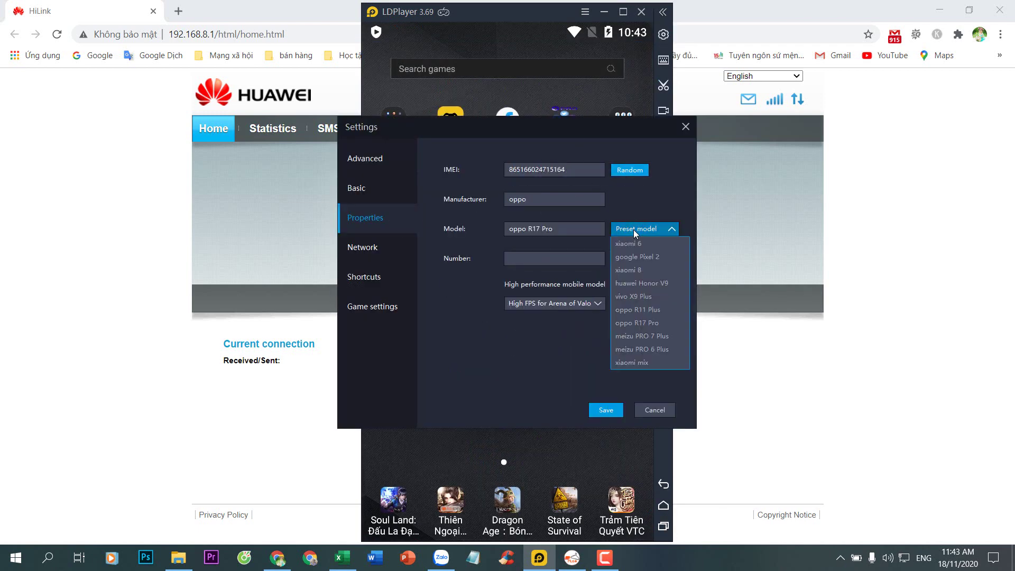
click(638, 310)
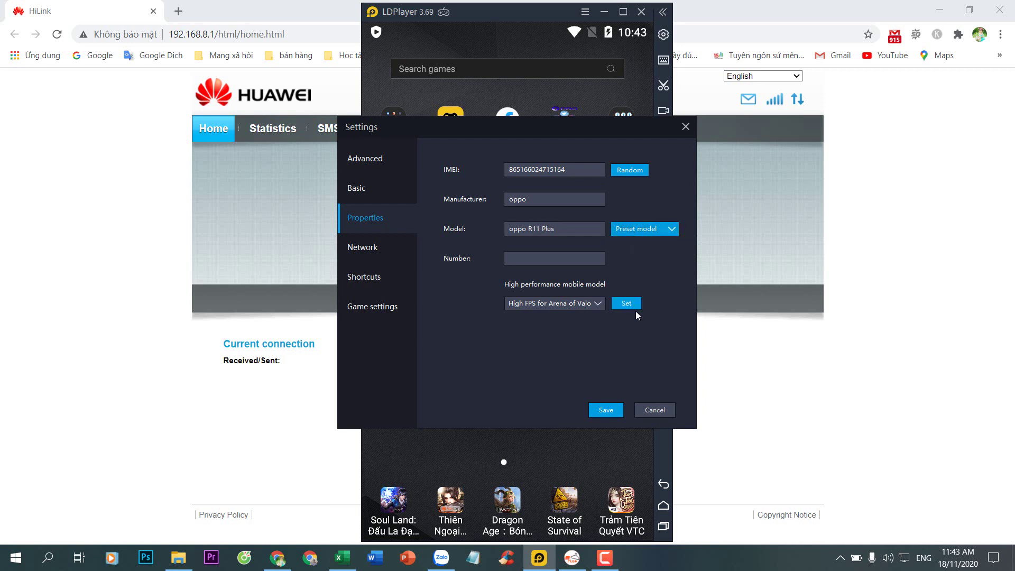
click(609, 410)
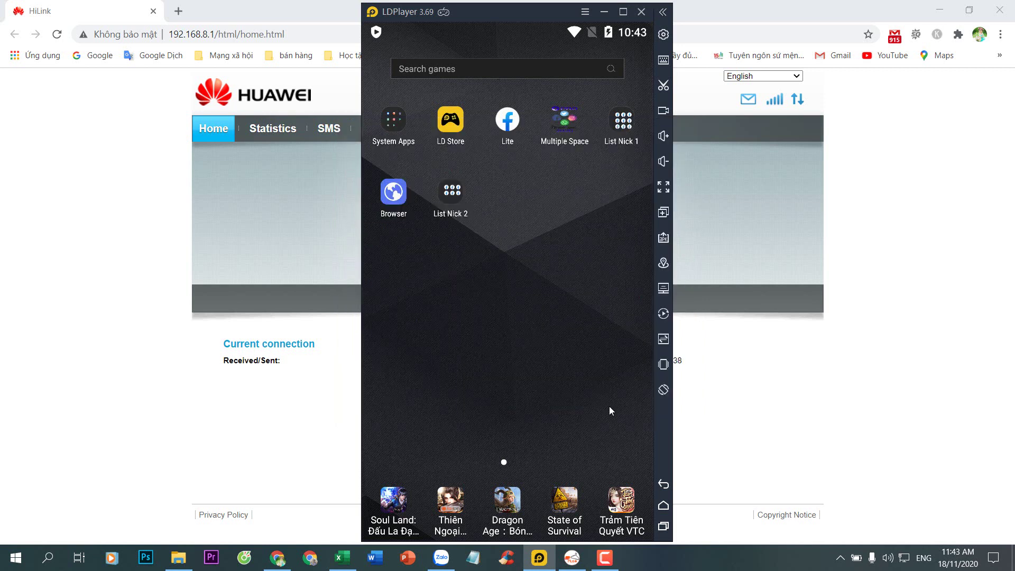
Clean up the emulator's disk cache in the advanced settings and restart the player.
click(664, 34)
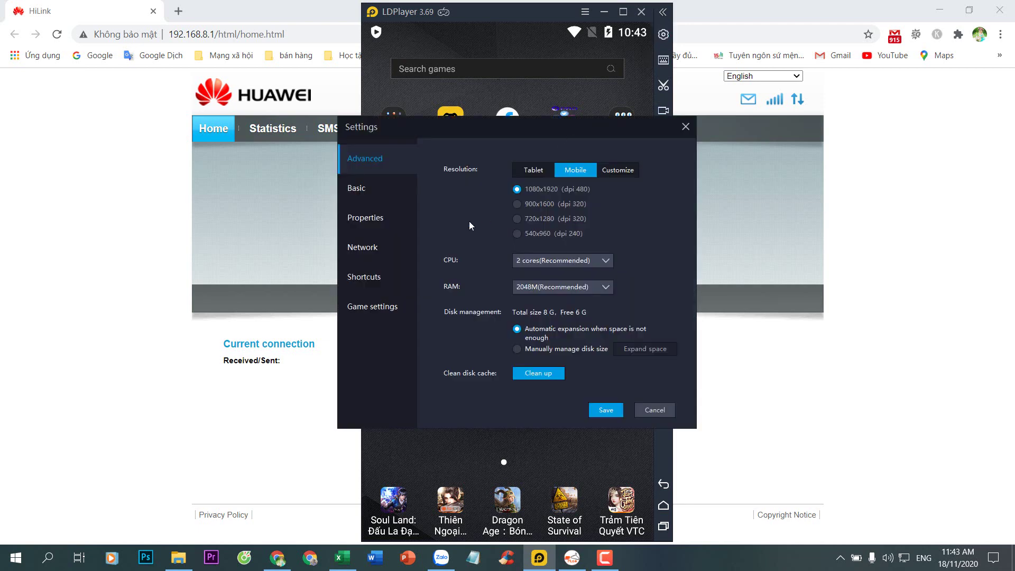
click(540, 374)
click(541, 311)
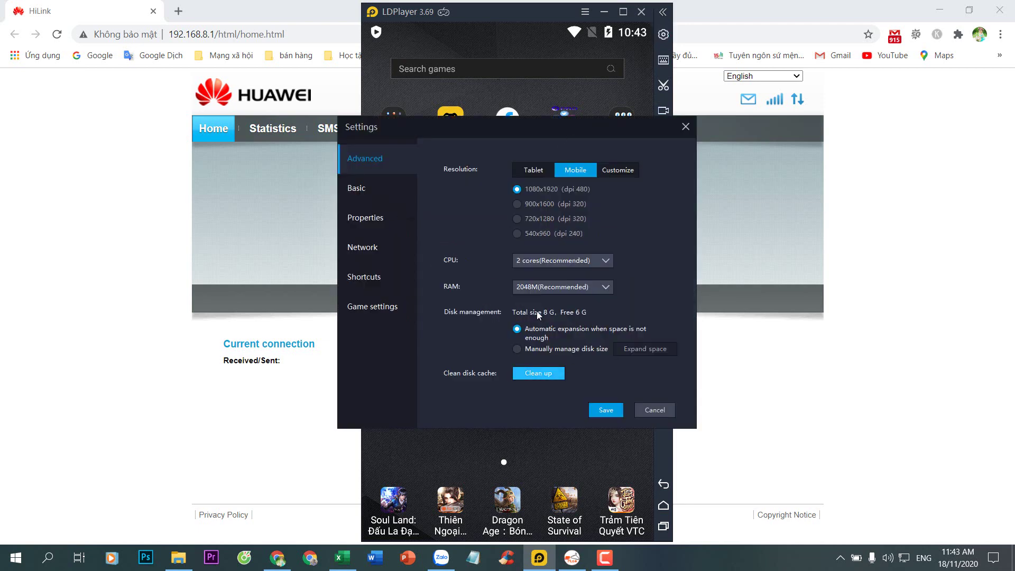
click(598, 312)
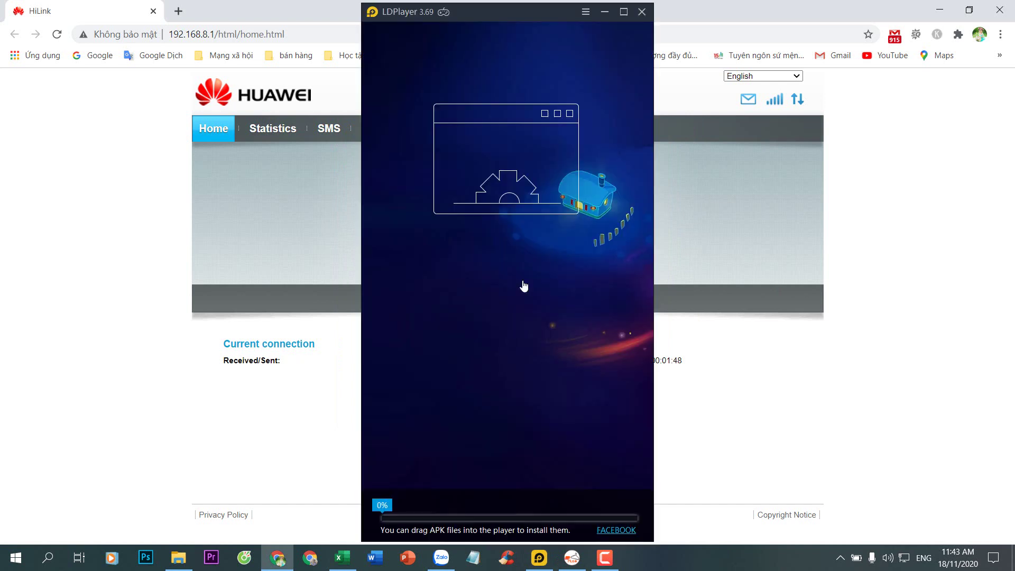
Move the restarting player aside, then disconnect and reconnect the Vietnamobile 3G connection on the HiLink page.
drag(490, 9, 714, 40)
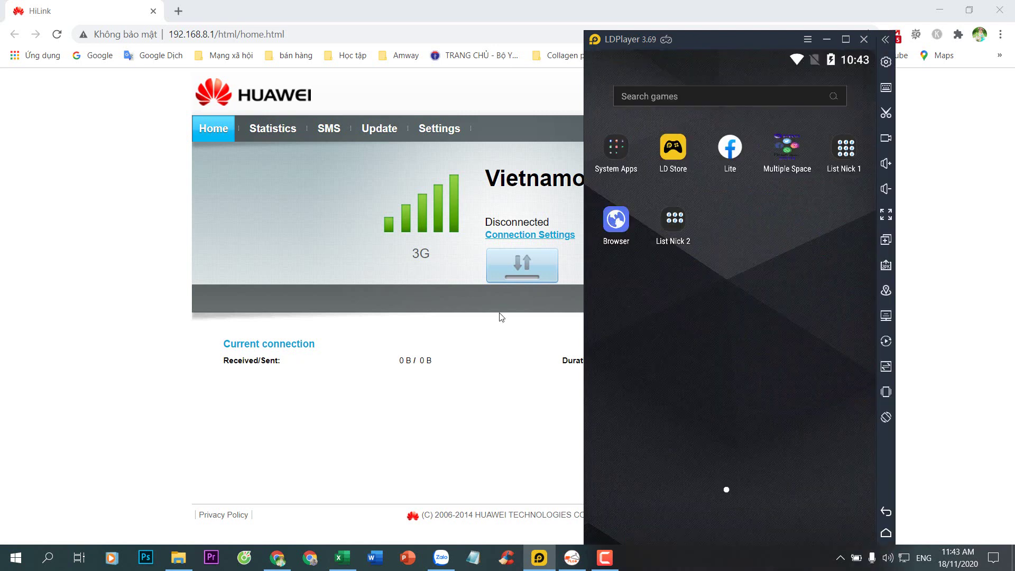
click(521, 316)
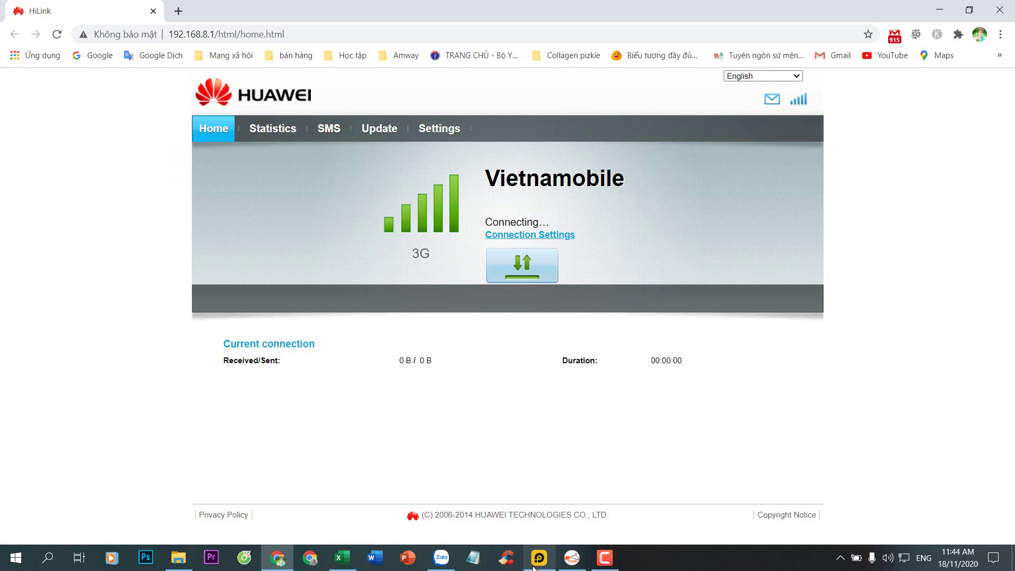
Switch to LDPlayer, open Lite44 from List Nick 1, and check its account menu before returning home.
mouse_move(534, 567)
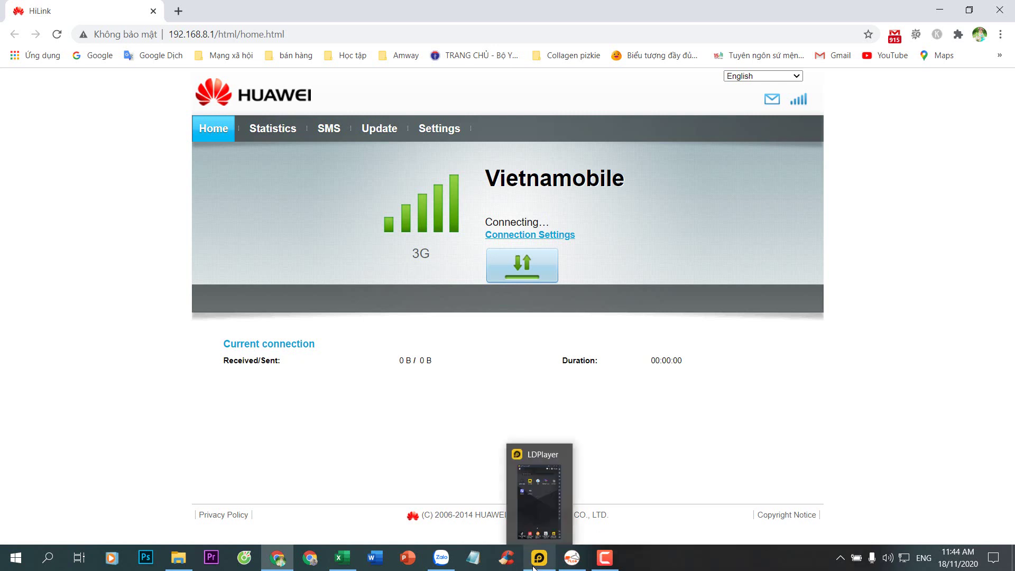
click(535, 567)
click(849, 151)
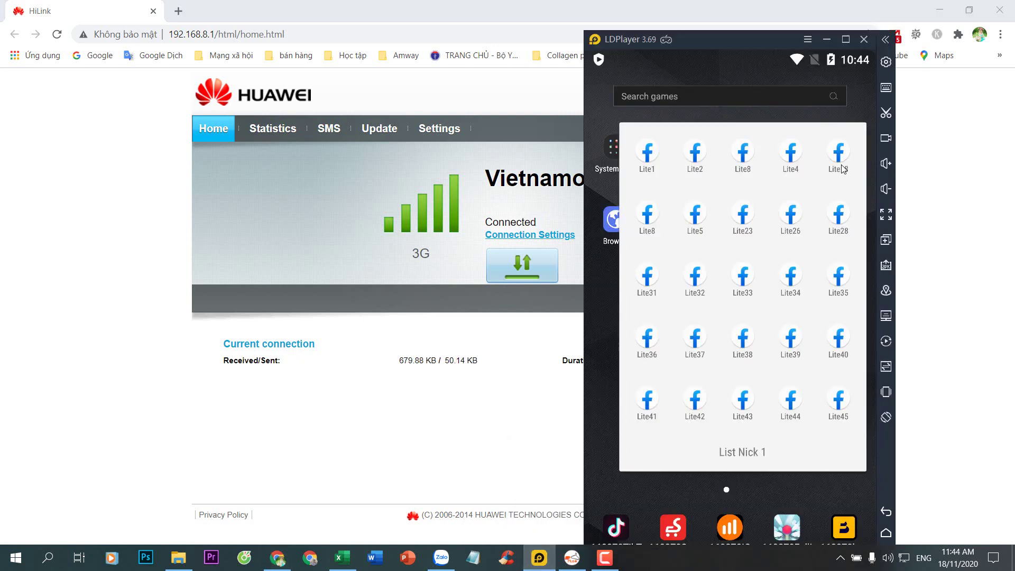
click(788, 404)
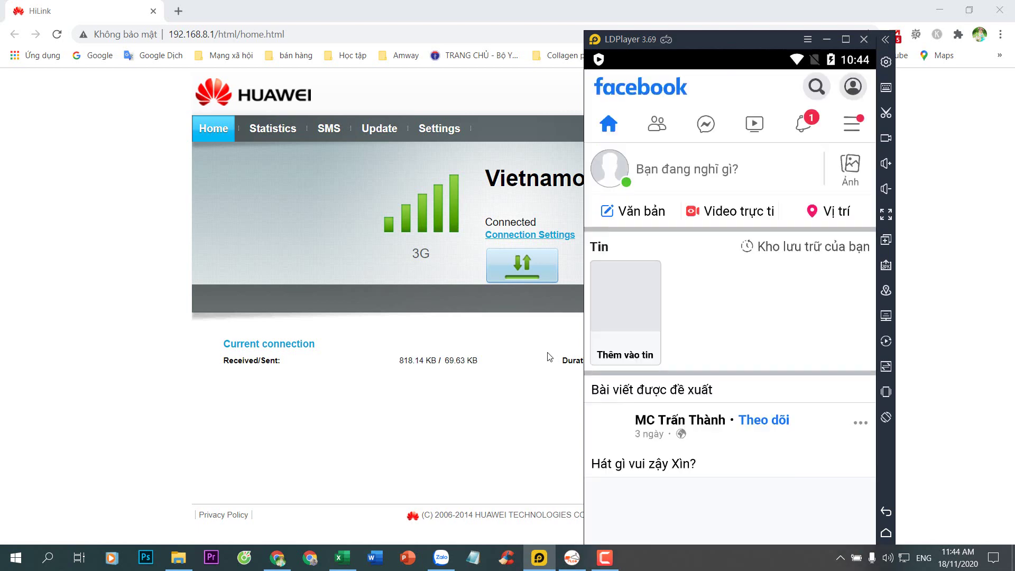
click(849, 133)
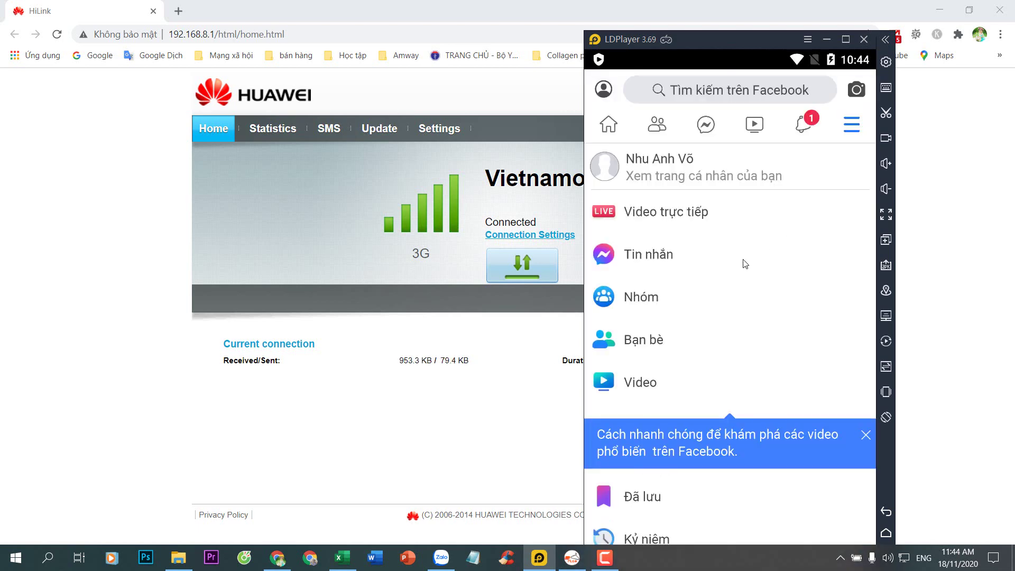
scroll(743, 264, down, 5)
scroll(743, 264, up, 5)
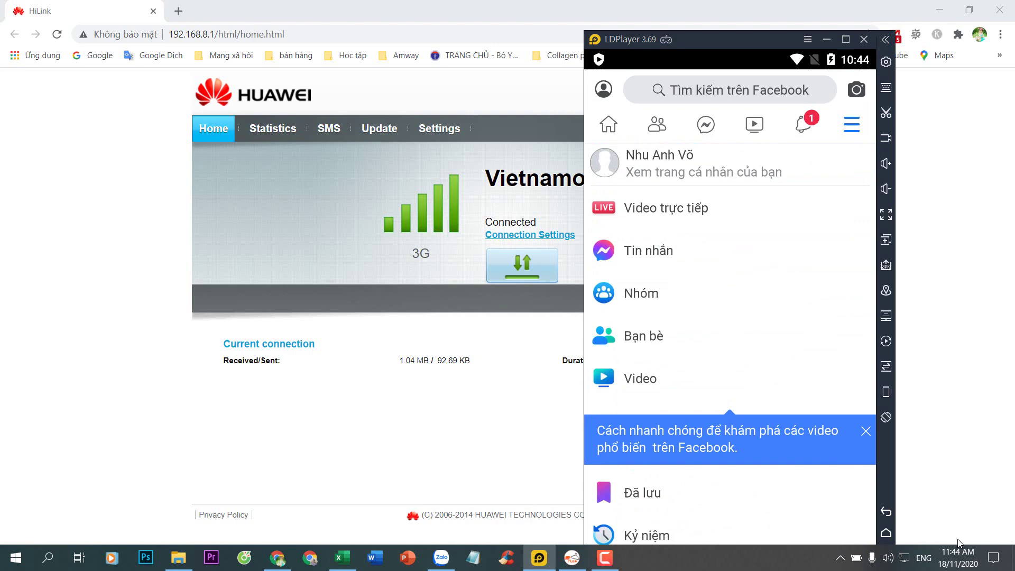
click(893, 536)
Clean up the disk cache from the player's advanced settings and restart the emulator.
click(886, 62)
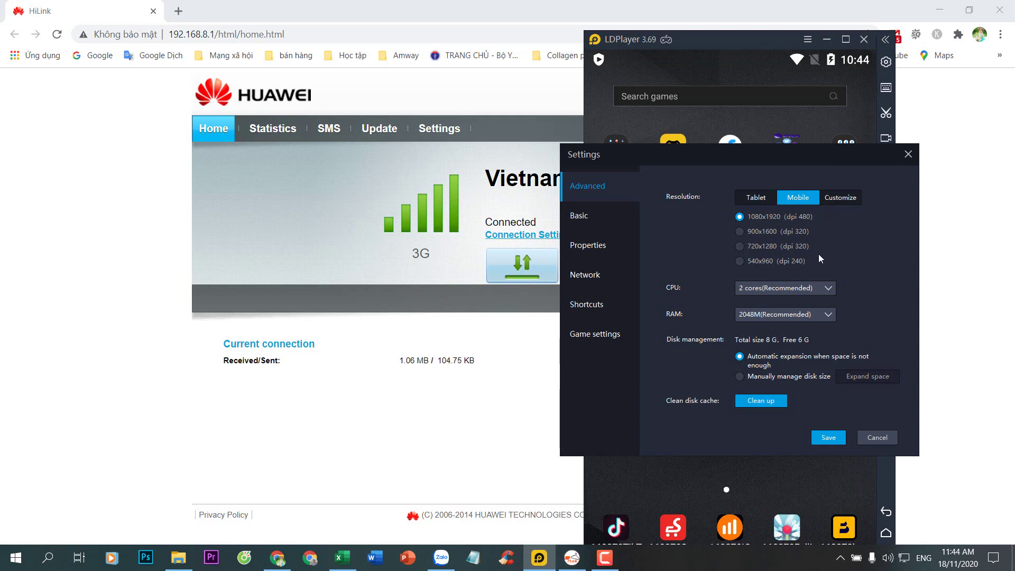
click(772, 401)
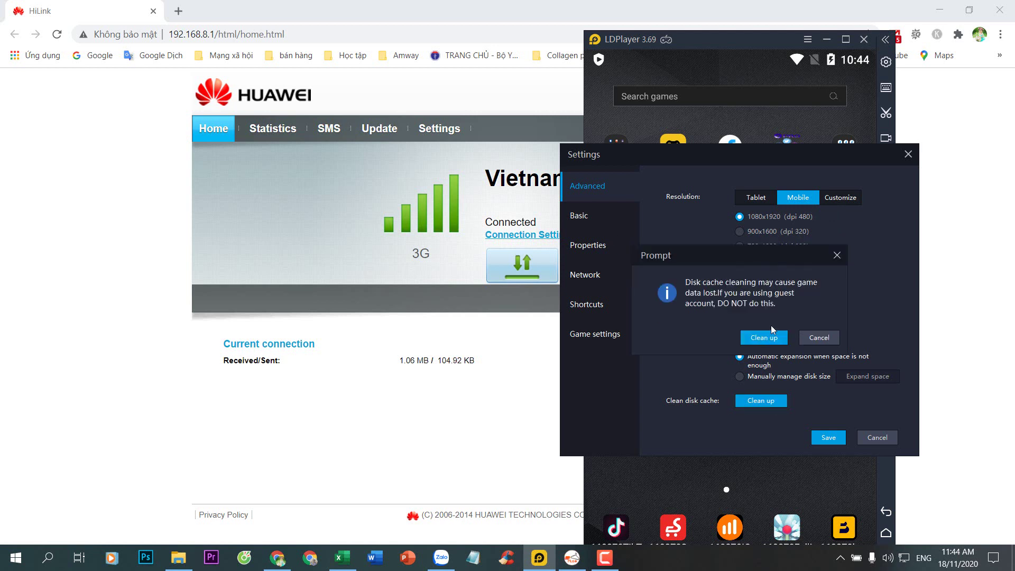
click(770, 337)
click(790, 338)
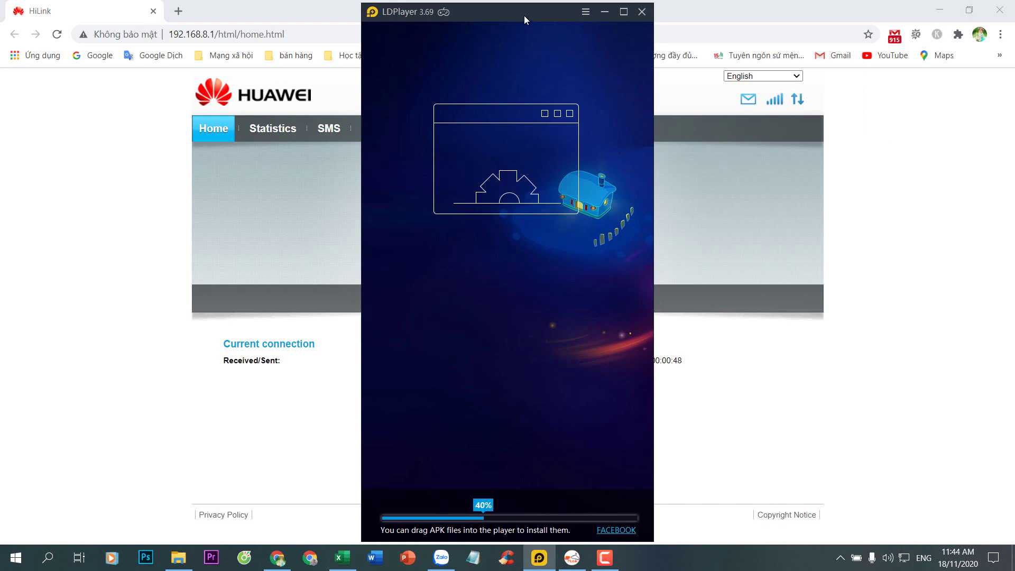
Move the player window off the HiLink controls, and disconnect and reconnect the Vietnamobile 3G connection.
drag(525, 20, 762, 32)
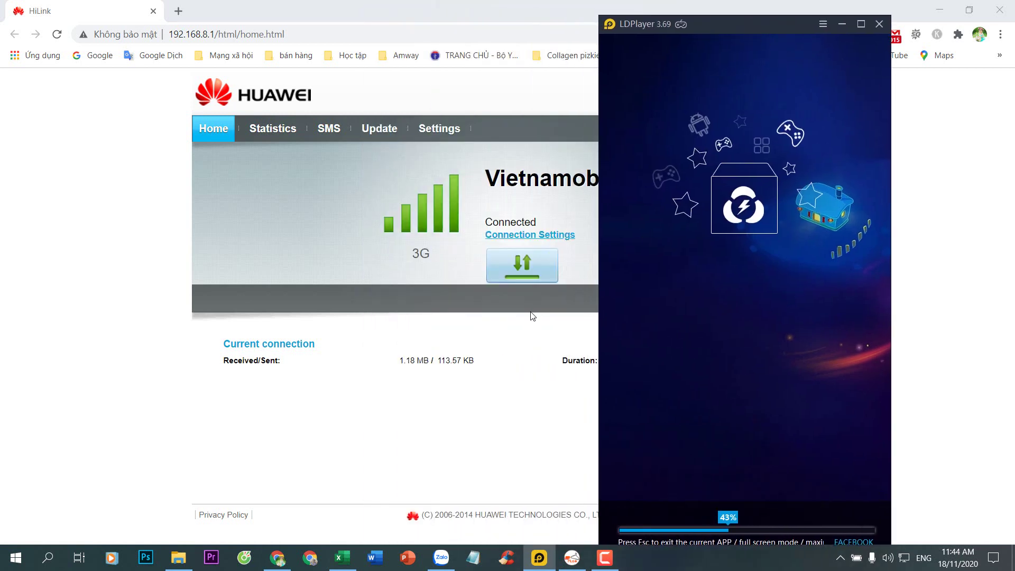
click(528, 272)
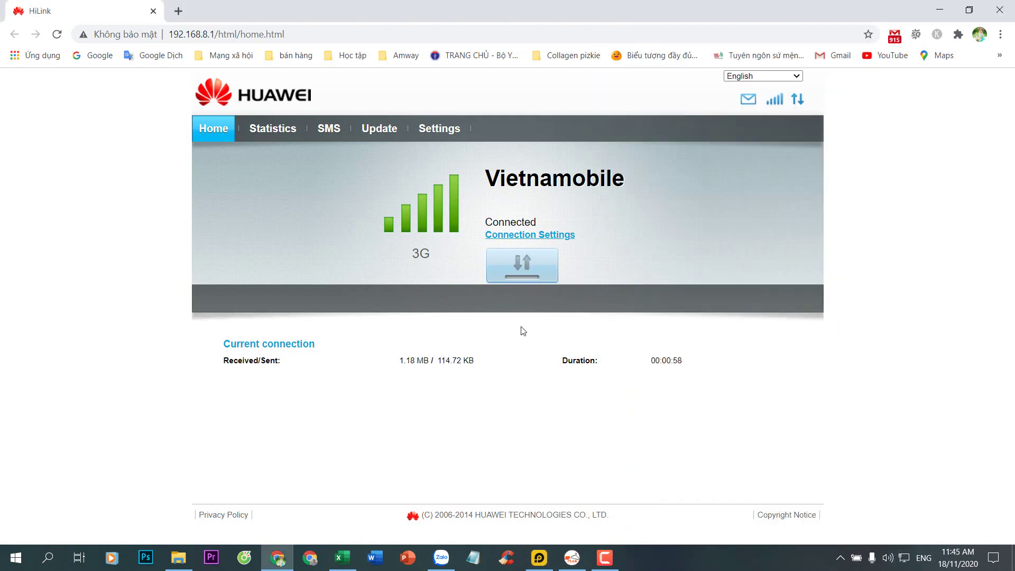
click(518, 272)
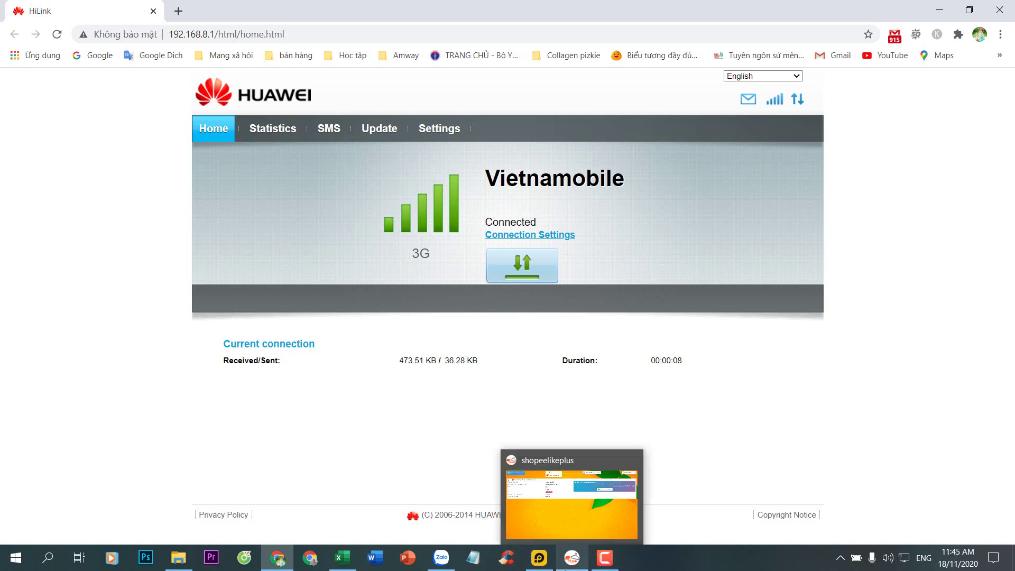
Switch to LDPlayer, reopen Lite44 from List Nick 1, look through its account menu, and return home.
click(539, 556)
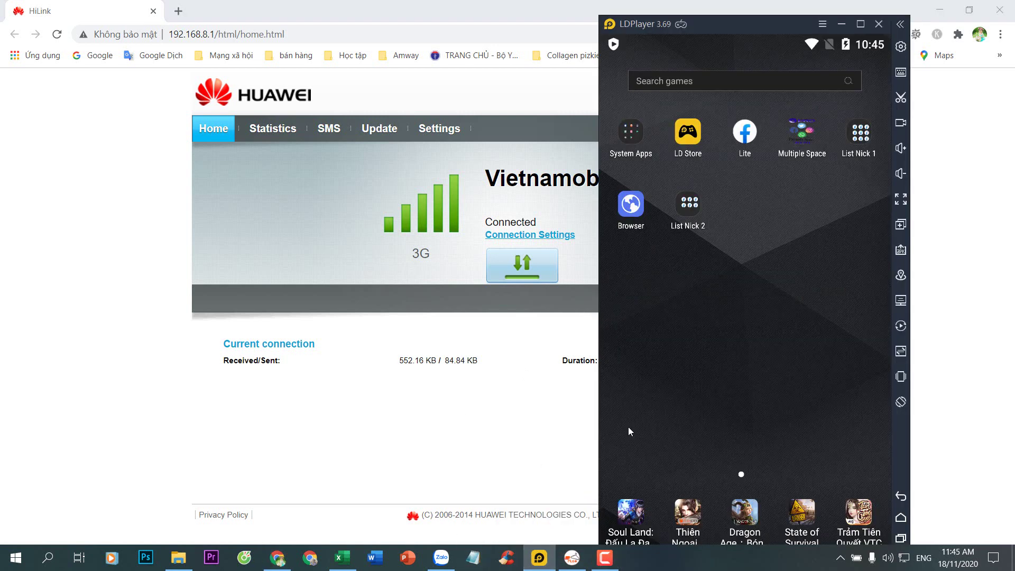
click(863, 136)
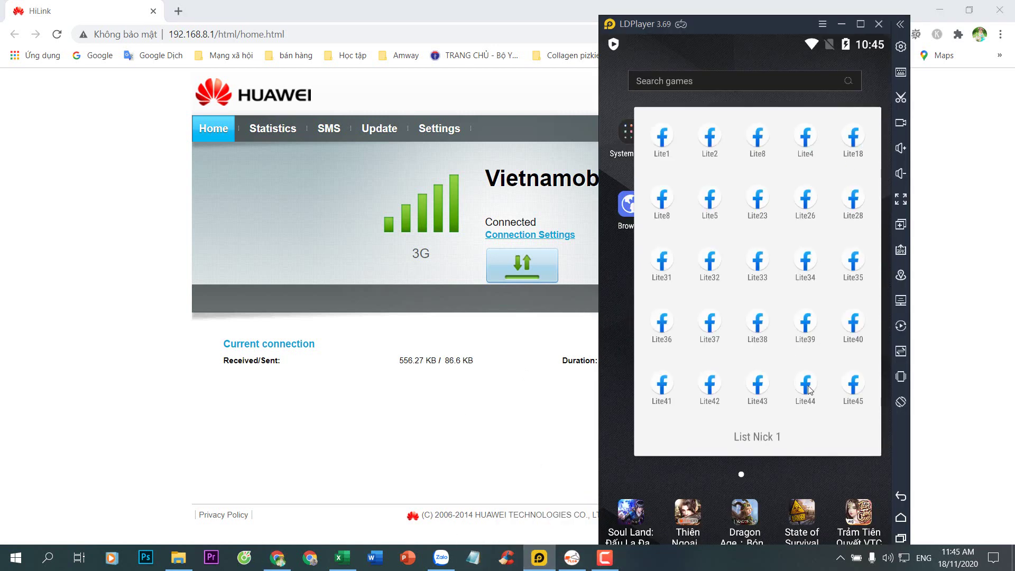
click(808, 388)
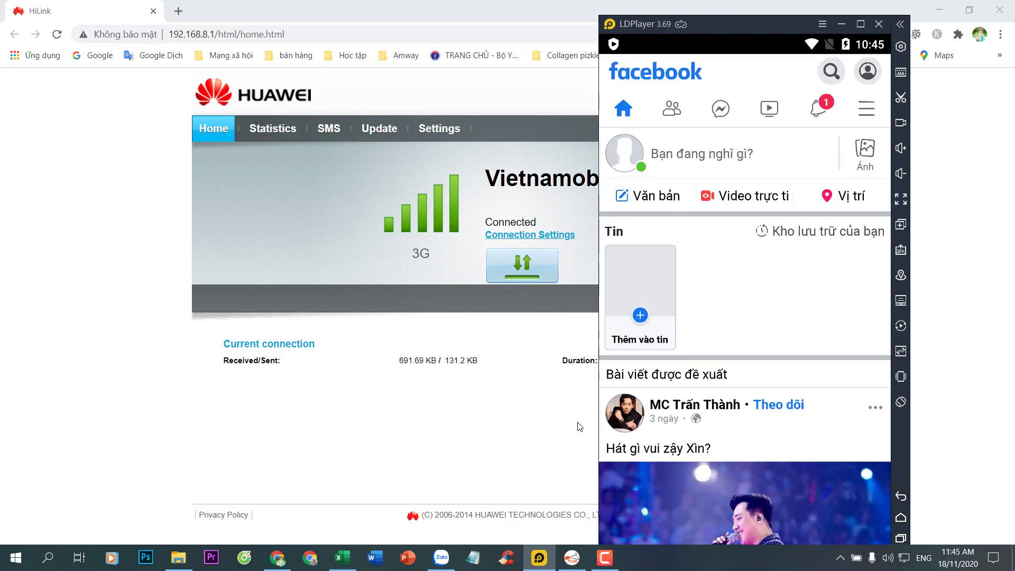
click(870, 114)
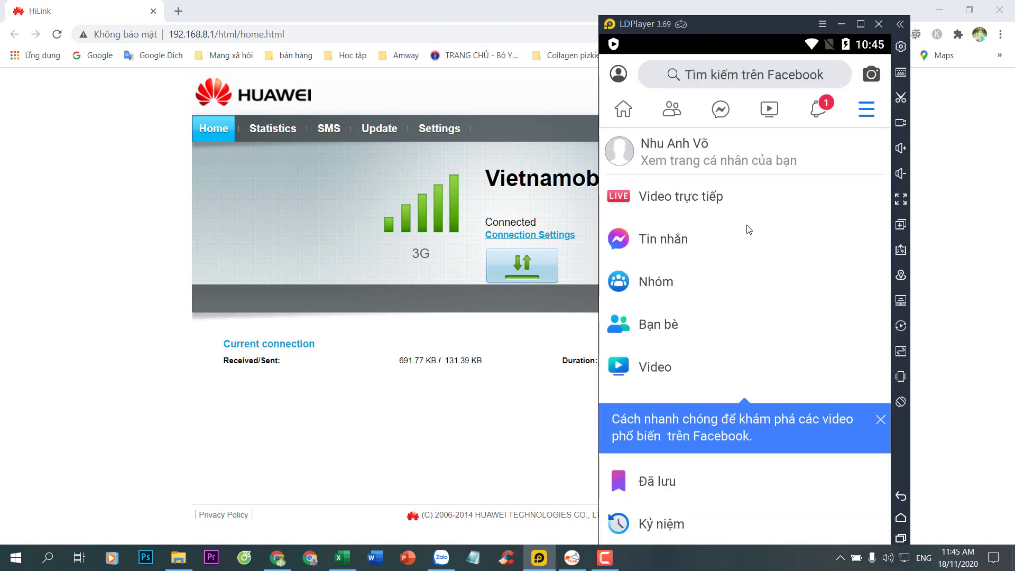
scroll(746, 237, down, 5)
scroll(744, 236, down, 3)
scroll(744, 236, up, 10)
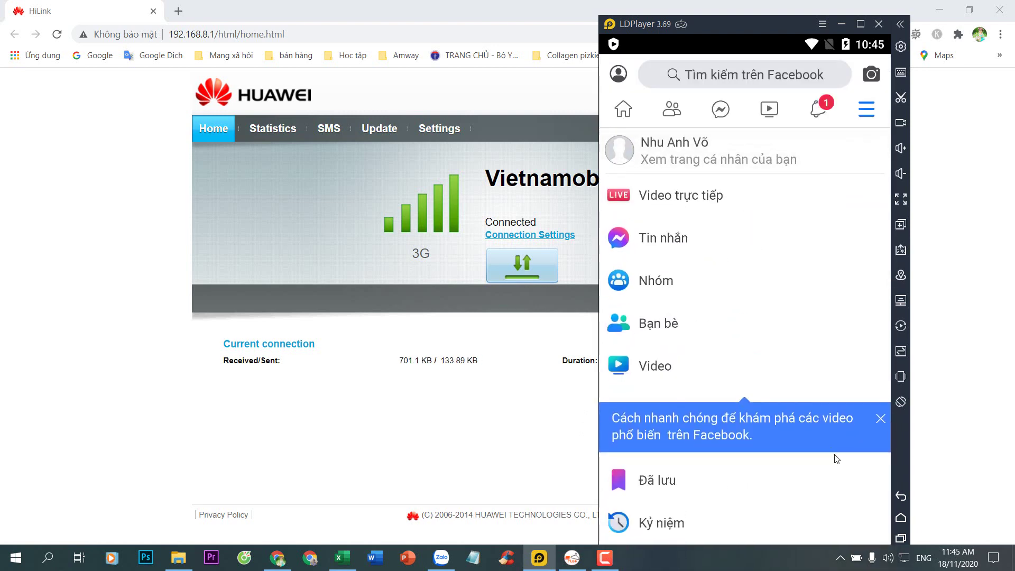
click(901, 520)
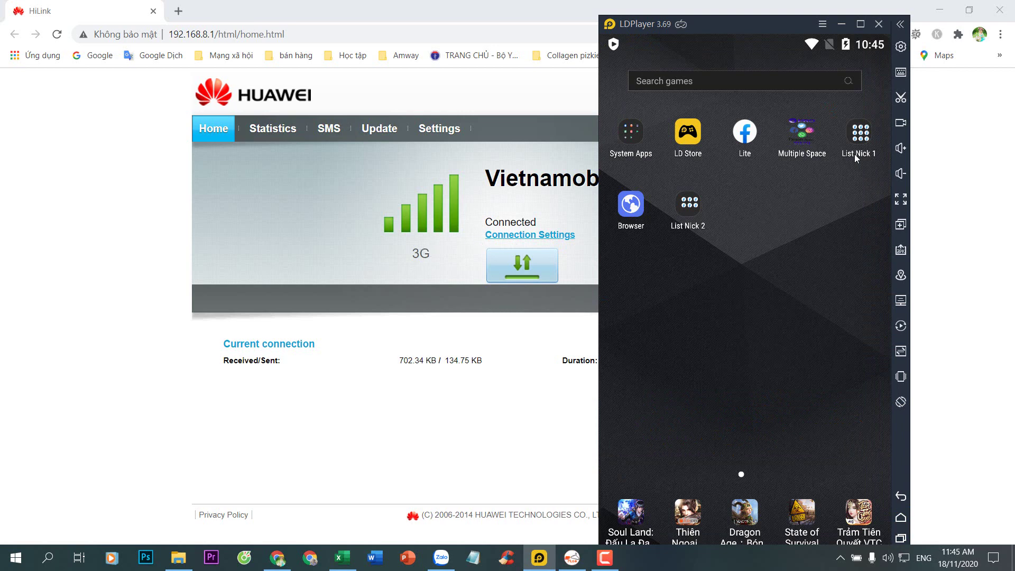
Generate a random IMEI, choose the vivo X9 Plus preset model in the emulator's properties, and save the settings.
click(901, 46)
click(605, 230)
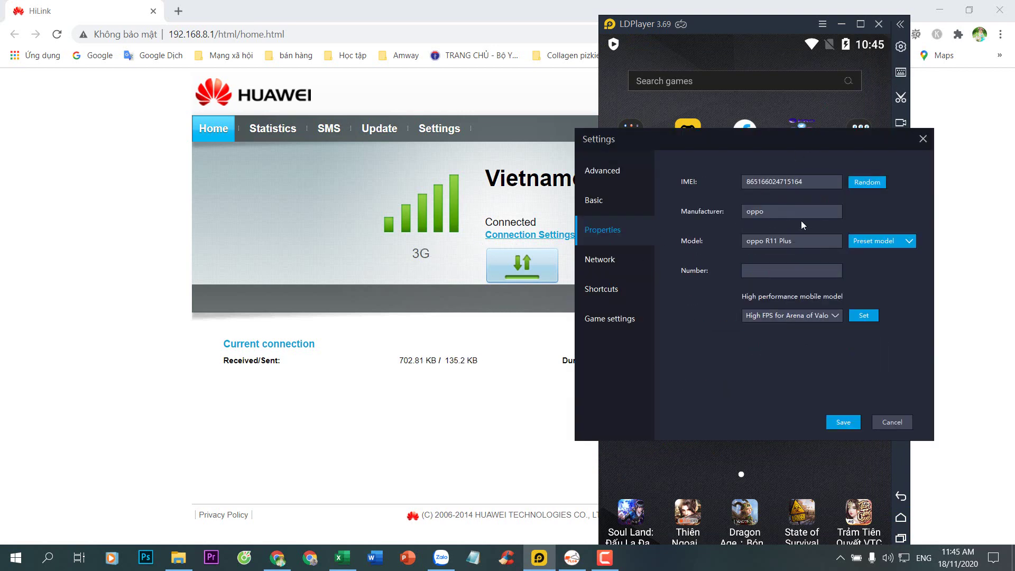
click(867, 182)
click(873, 241)
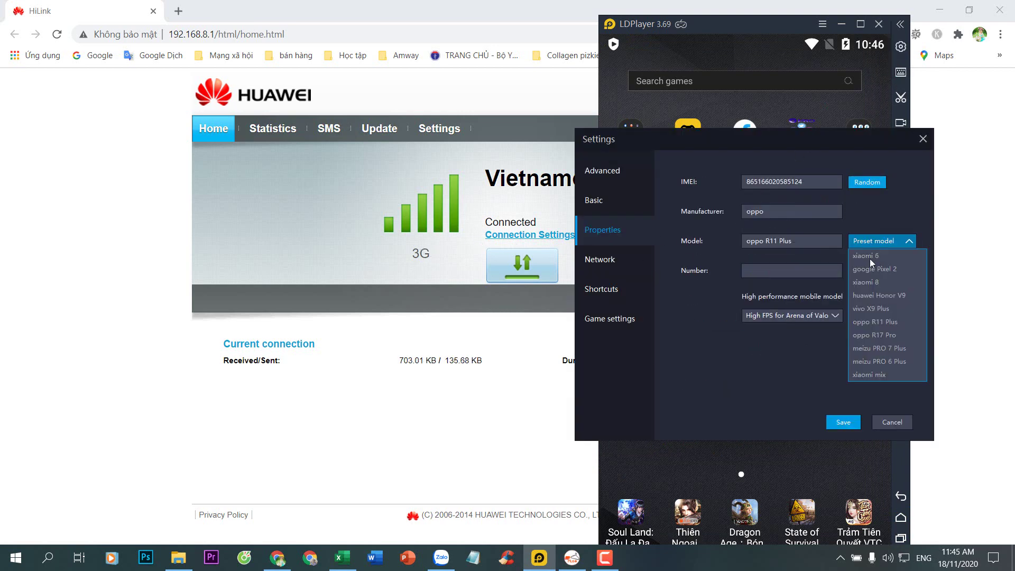
click(870, 309)
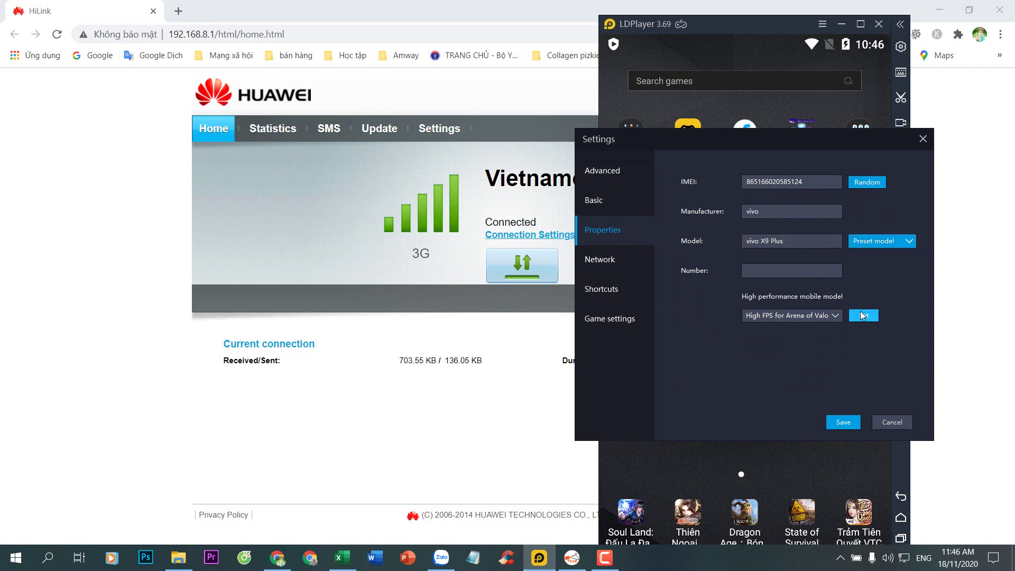
click(843, 422)
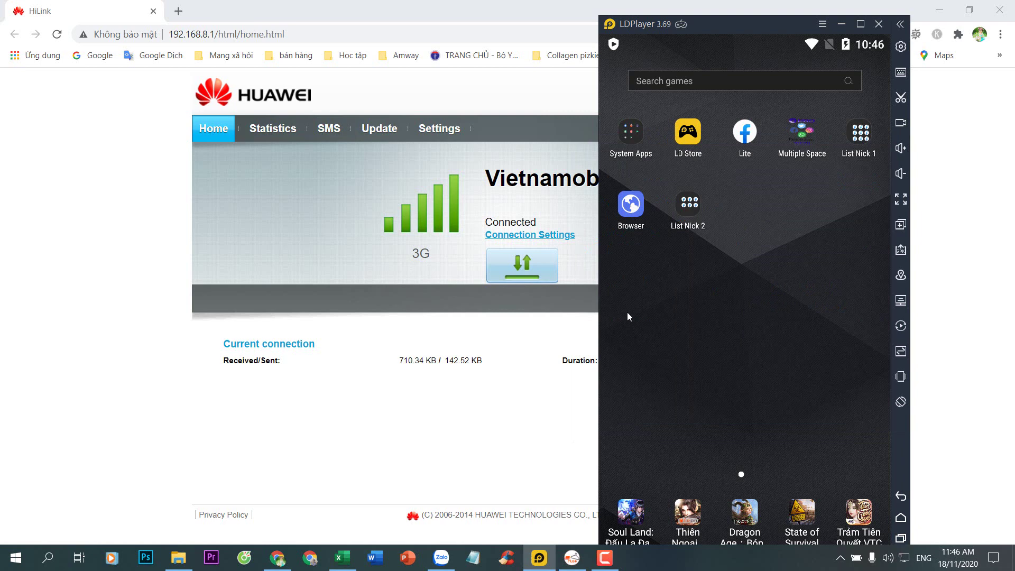
Clean up the emulator's disk cache from its advanced settings and restart the player immediately.
click(903, 47)
click(777, 385)
click(786, 328)
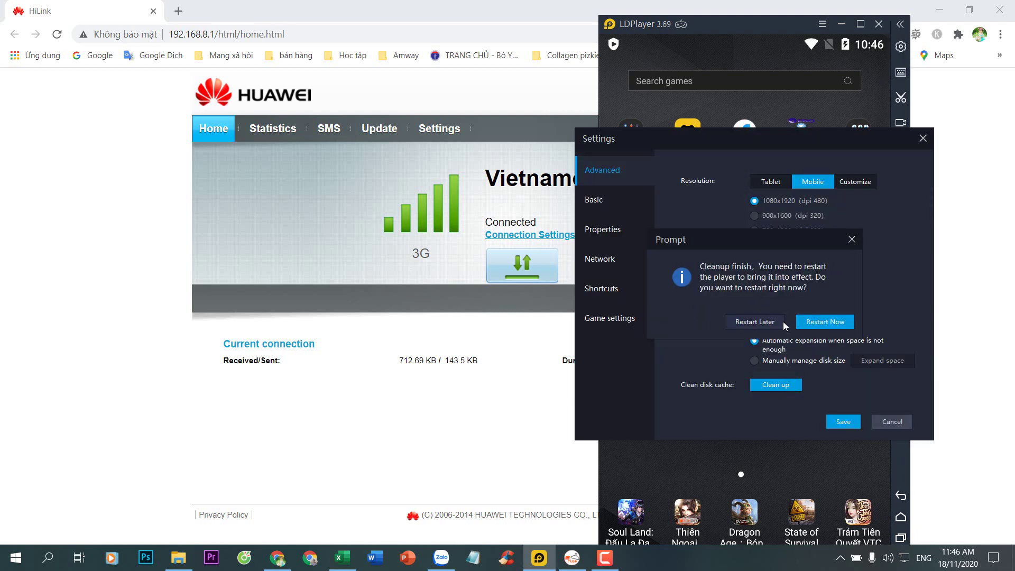
click(830, 324)
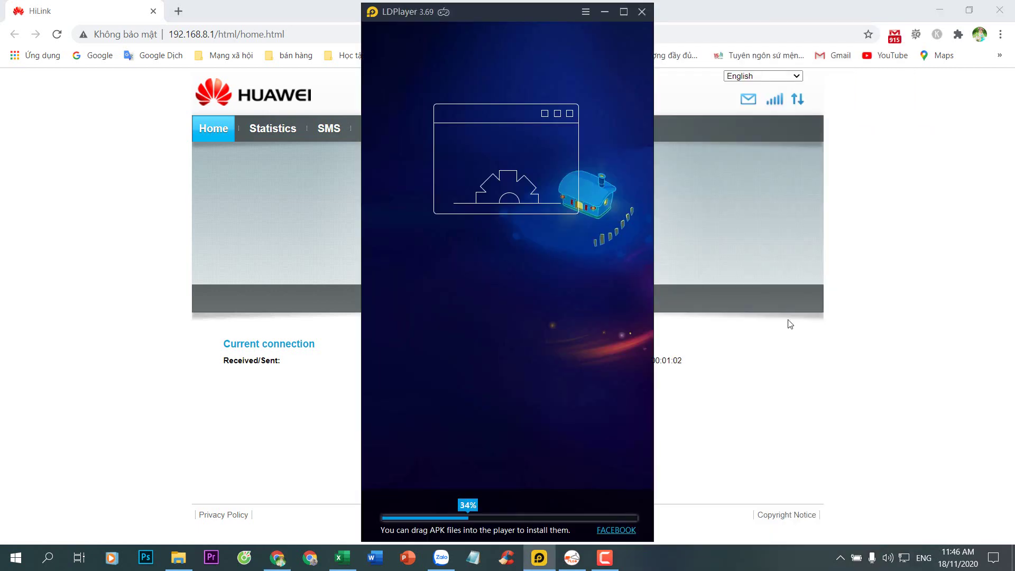
Move the restarting player window off the HiLink controls, and disconnect and reconnect the Vietnamobile 3G connection.
drag(496, 11, 799, 20)
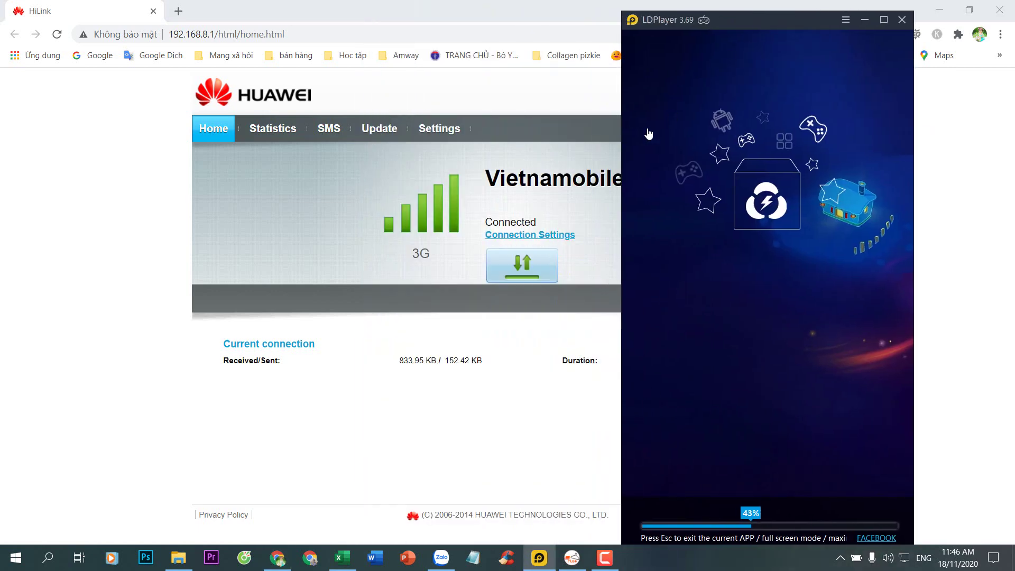
click(522, 267)
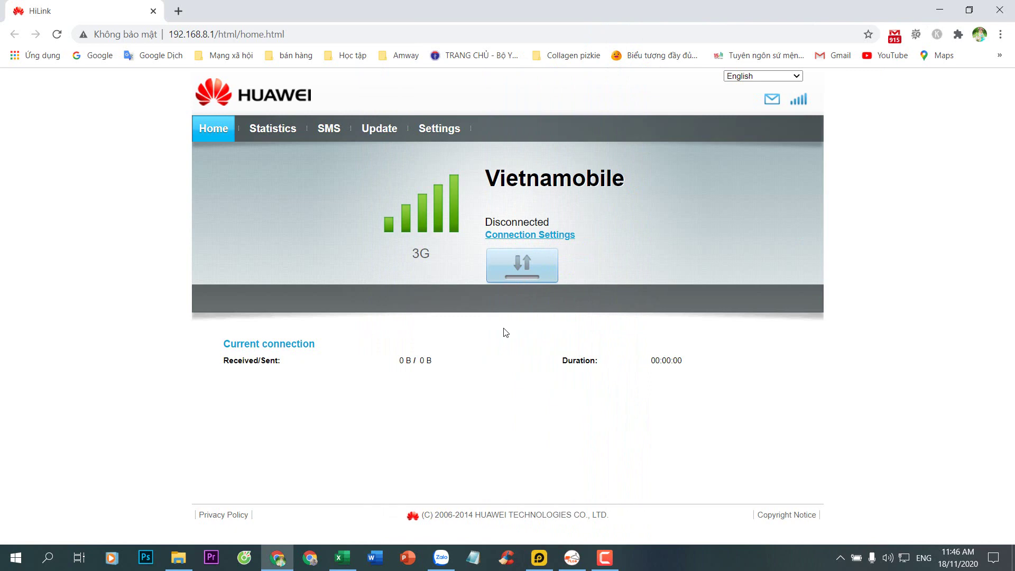
click(520, 267)
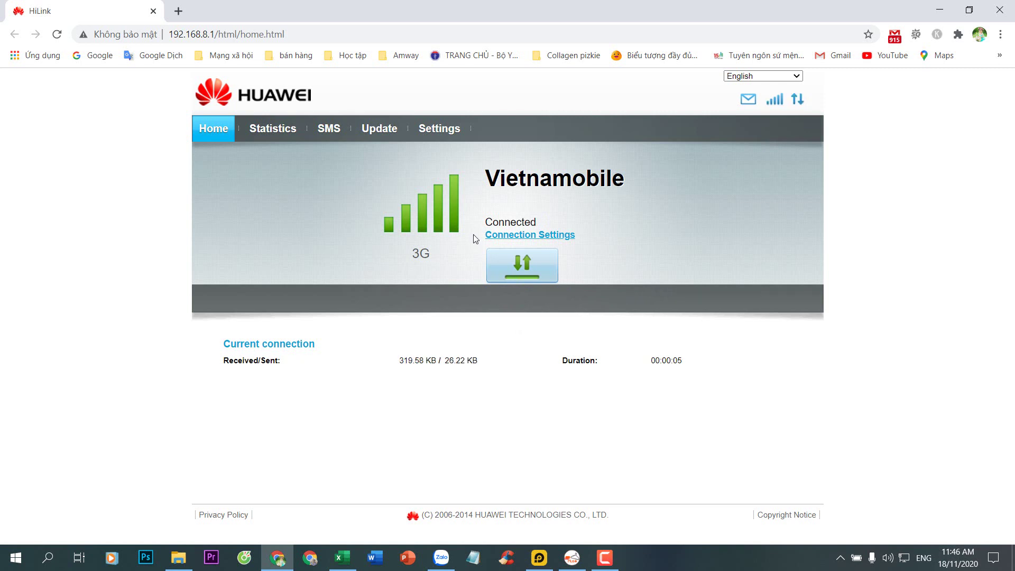
Switch to LDPlayer, open Lite45 from List Nick 1, and look through its account menu.
click(539, 558)
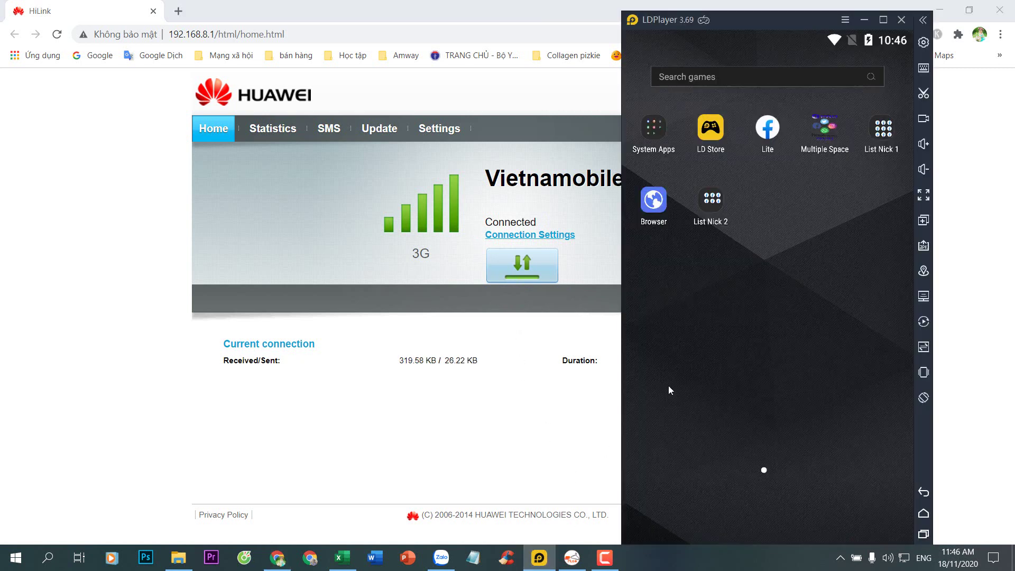
click(875, 138)
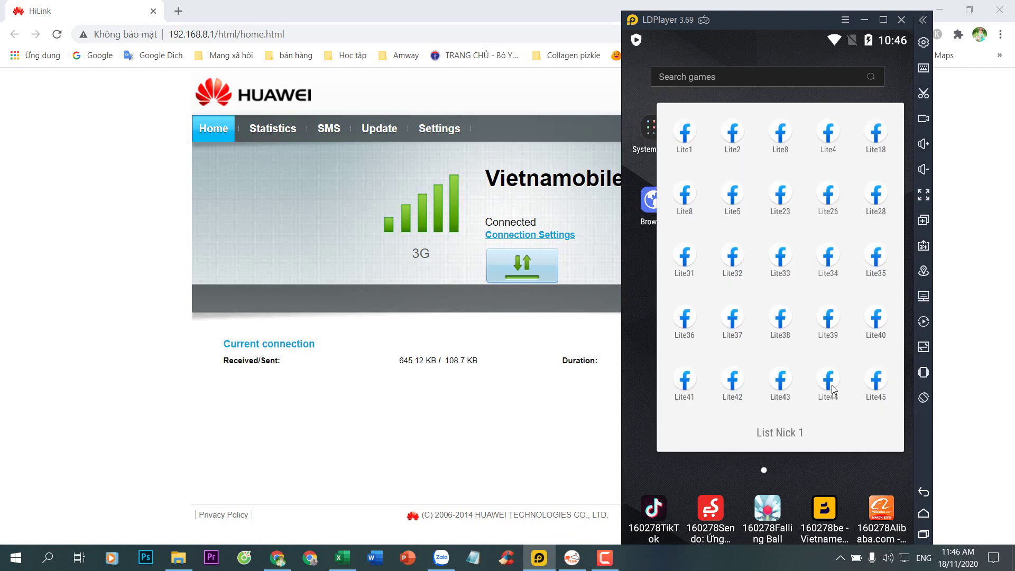
click(876, 382)
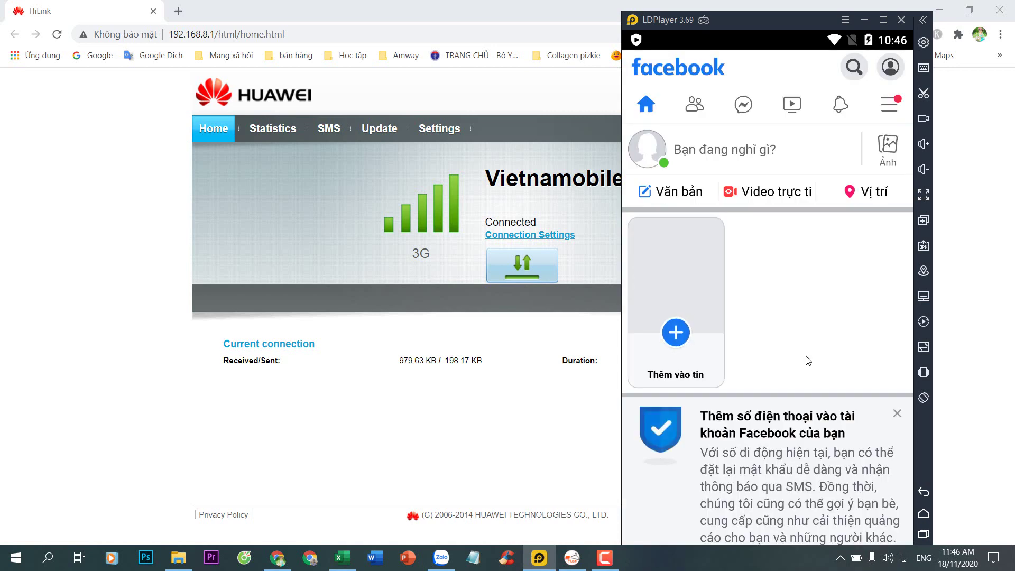
click(893, 106)
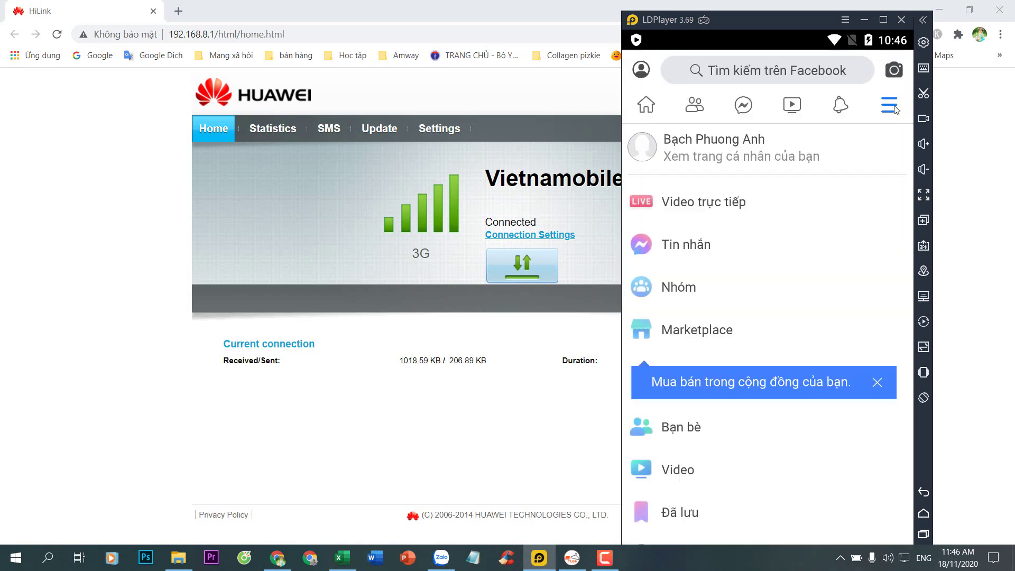
scroll(846, 220, down, 8)
scroll(867, 280, up, 4)
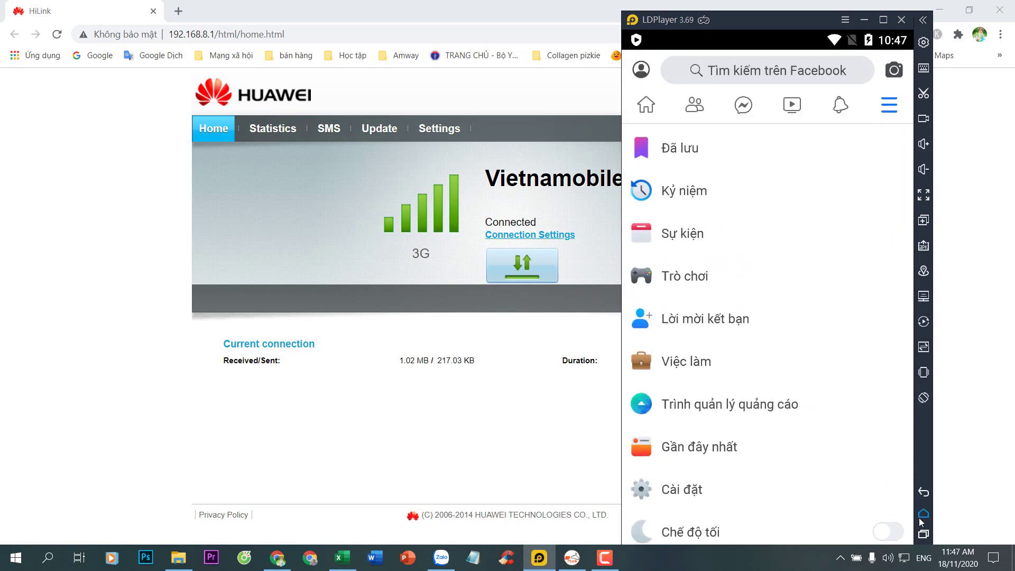
Randomize the IMEI again, select the huawei Honor V9 preset model in the emulator's properties, and save.
click(924, 42)
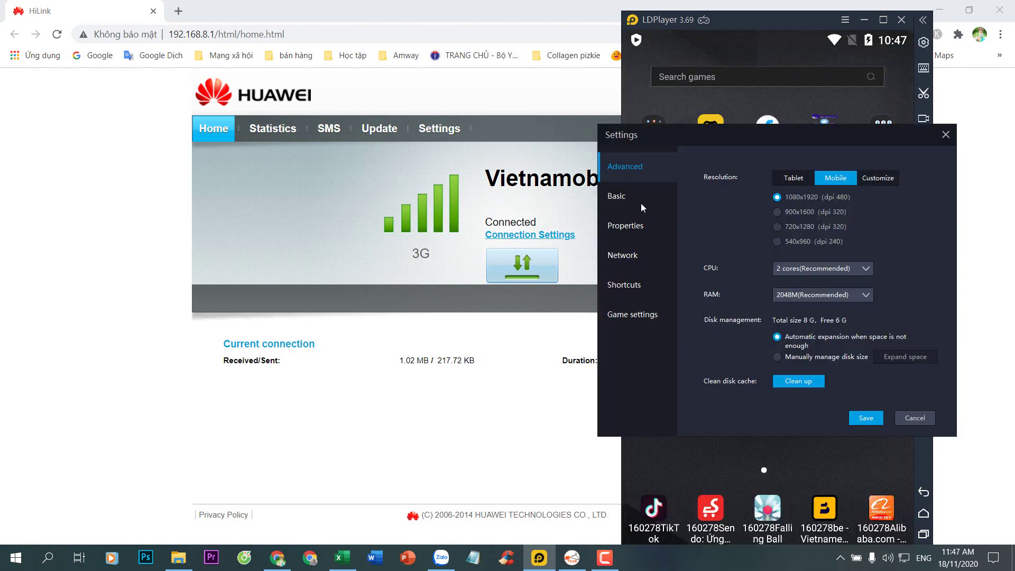
click(651, 223)
click(888, 180)
click(896, 237)
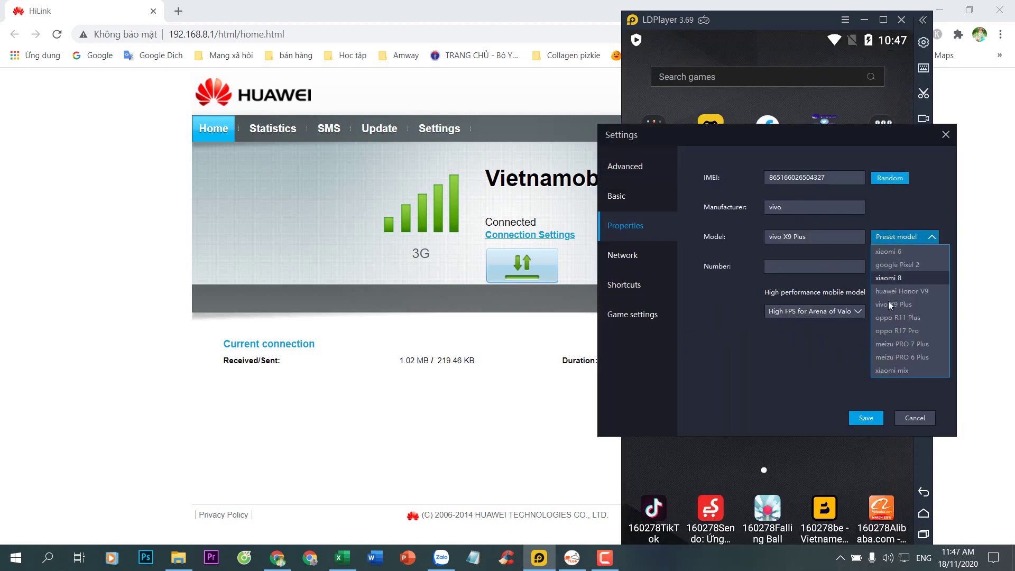
click(887, 291)
click(868, 419)
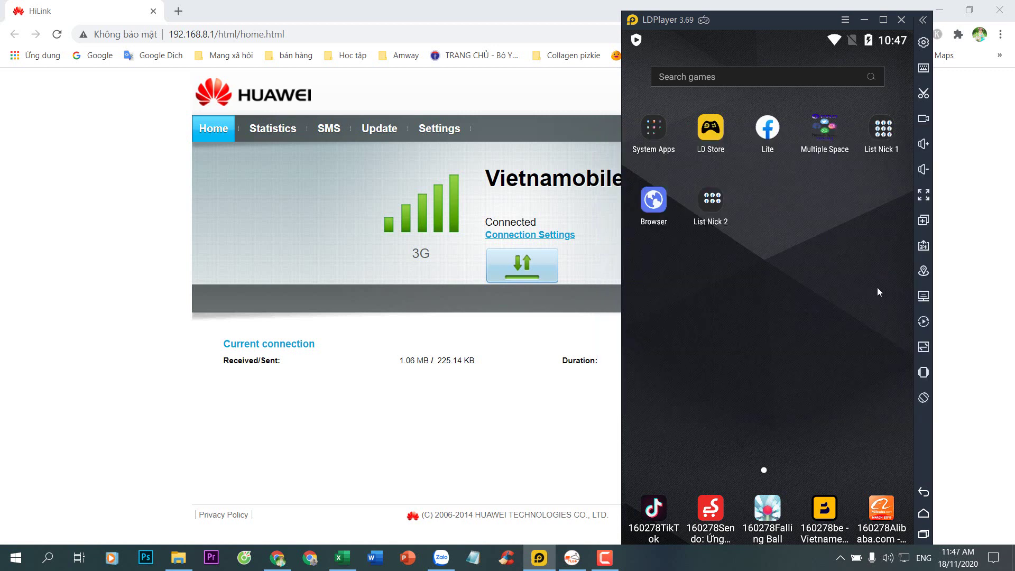
Clear the player's disk cache for the Honor V9 profile and restart the emulator.
click(923, 40)
click(793, 382)
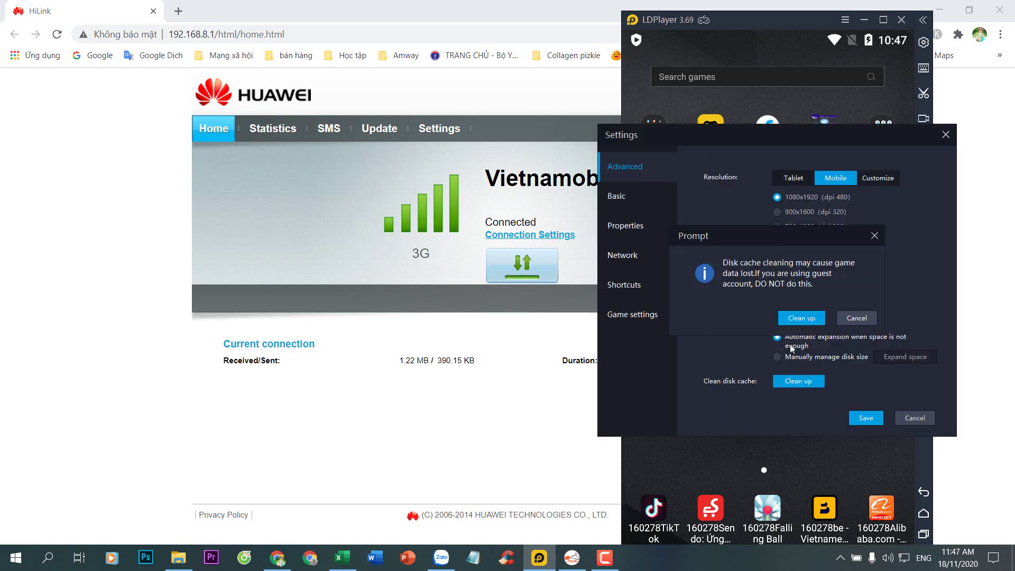
click(796, 319)
click(845, 319)
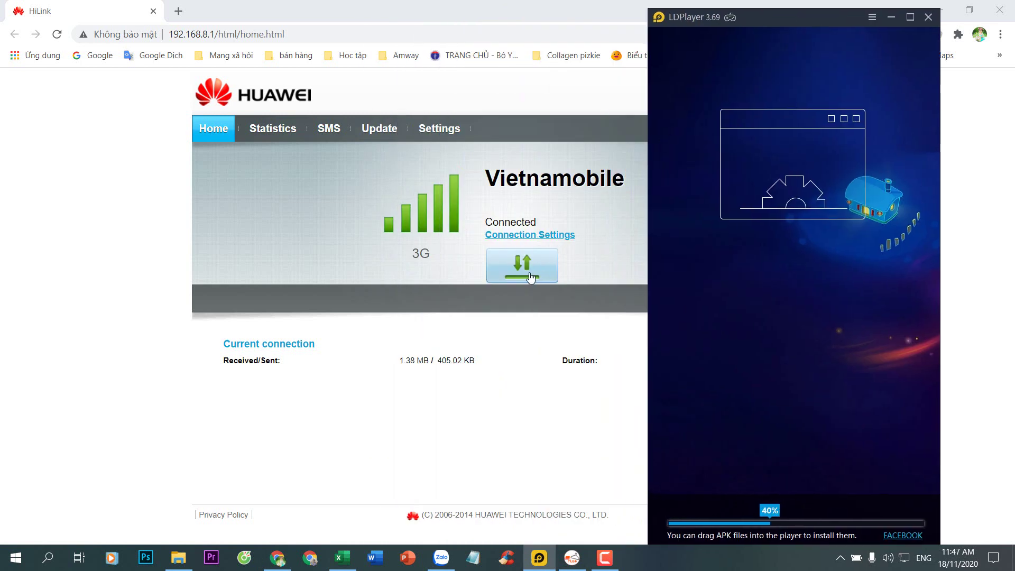
Disconnect the Vietnamobile 3G connection on the HiLink page and connect it again.
click(531, 277)
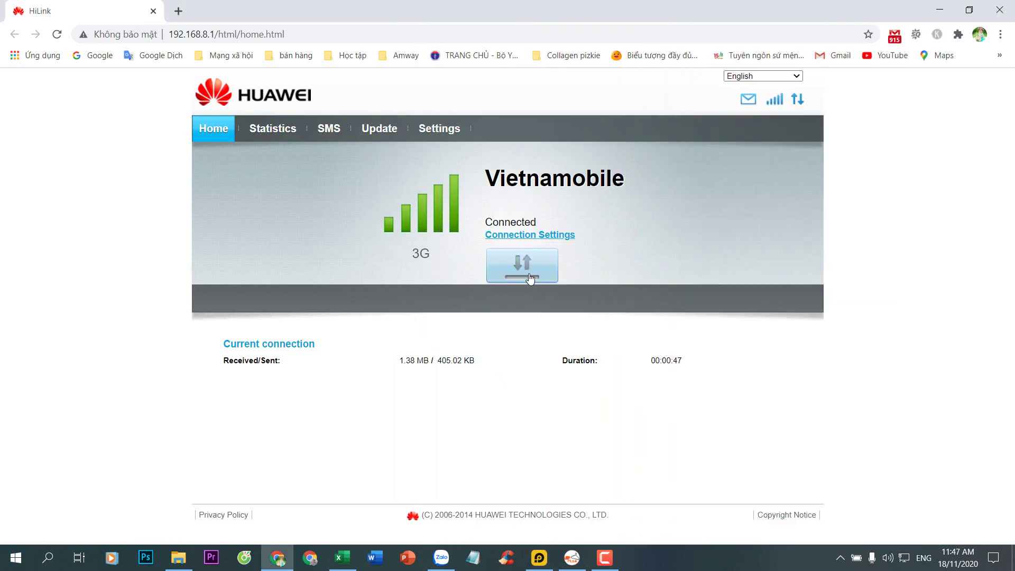
click(605, 558)
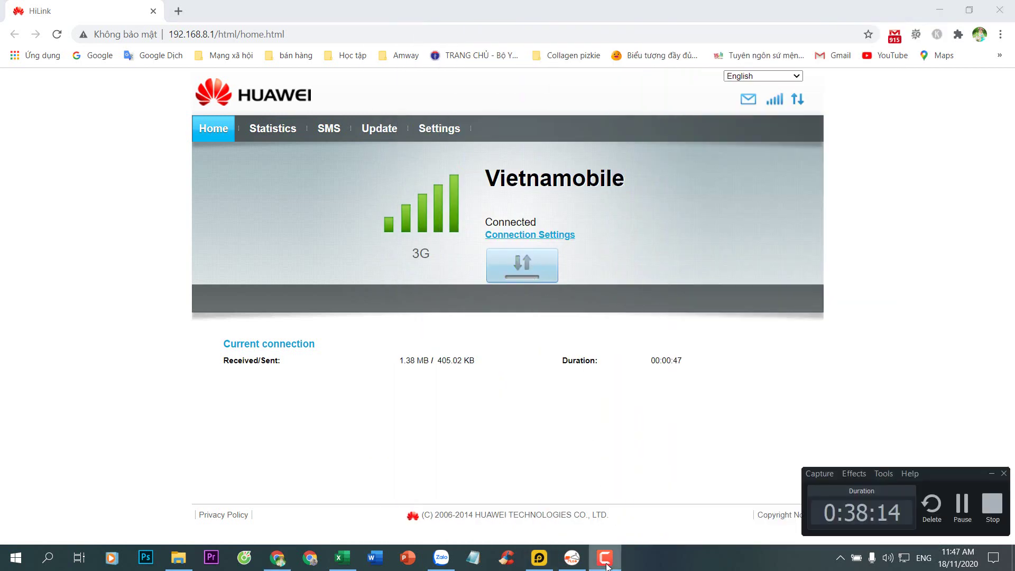
click(524, 270)
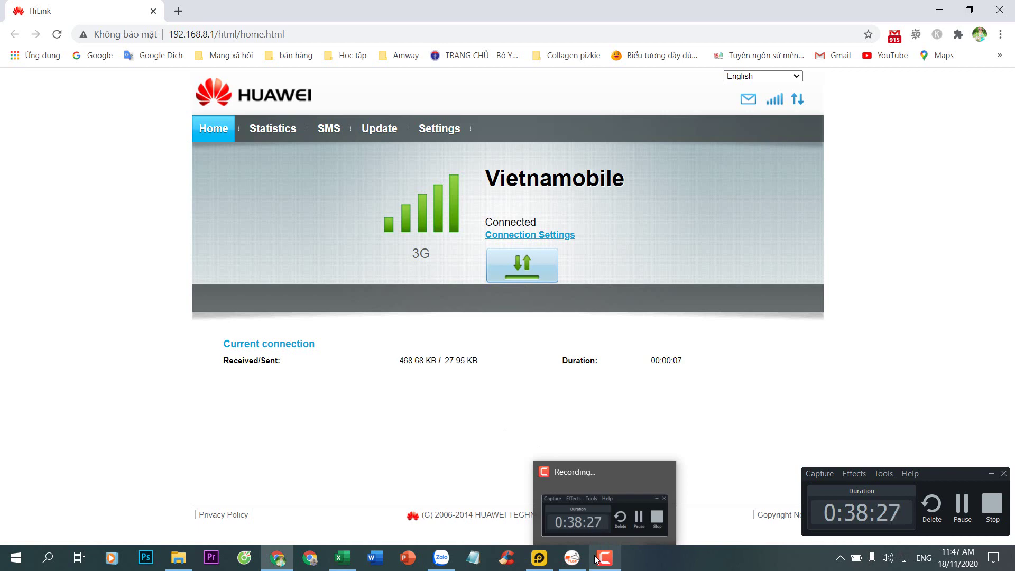
mouse_move(574, 564)
mouse_move(606, 566)
Switch to LDPlayer, open a Facebook Lite clone from List Nick 2, check its account menu, and return home.
click(540, 558)
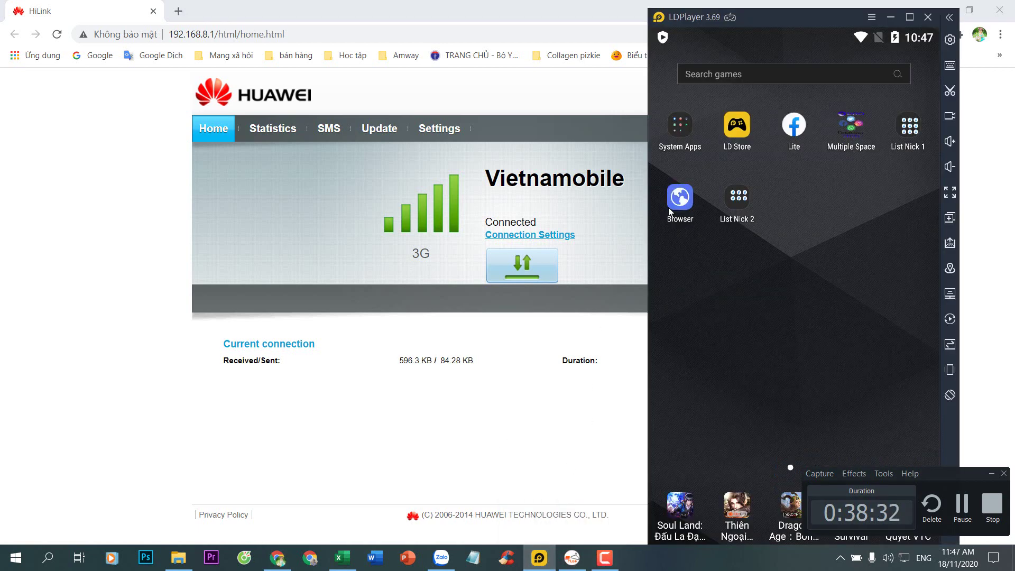
click(736, 200)
key(Escape)
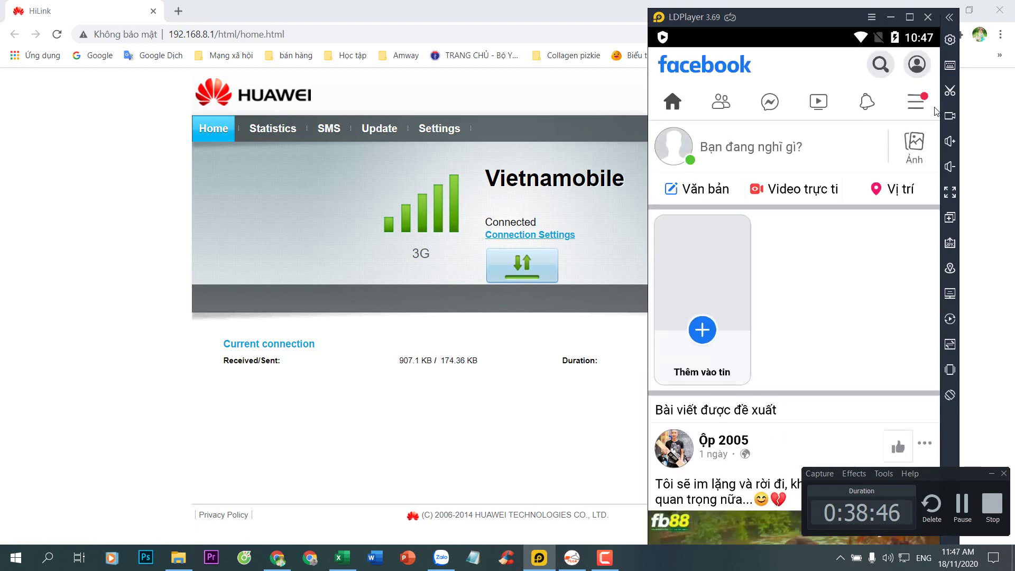
click(916, 103)
scroll(773, 254, down, 5)
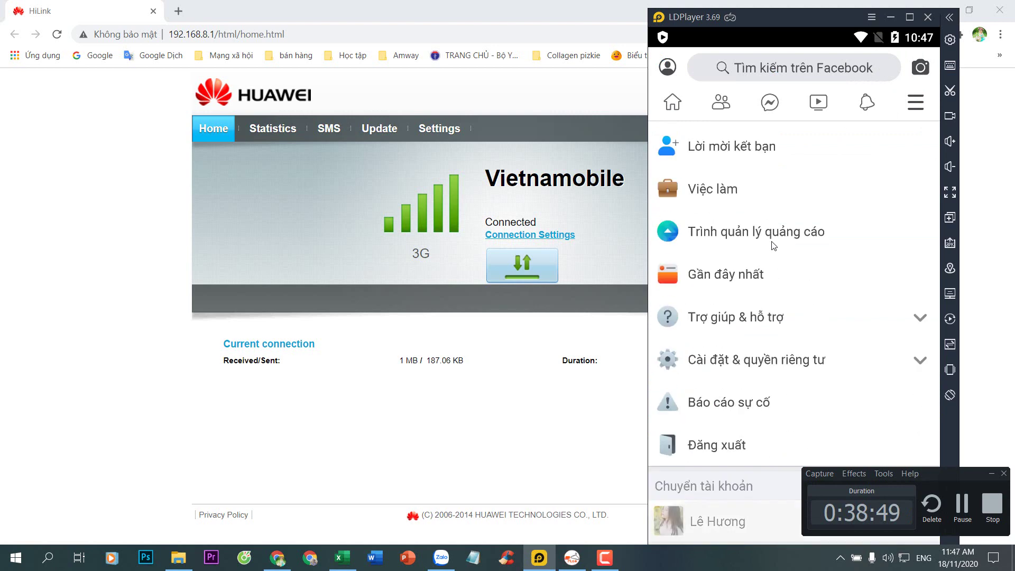
scroll(793, 317, up, 3)
click(992, 474)
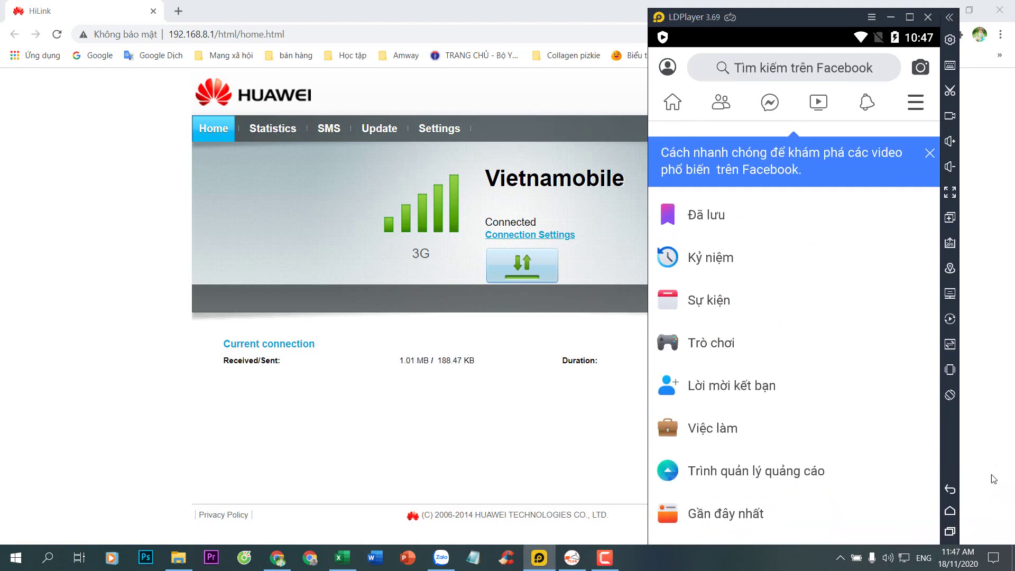
click(950, 511)
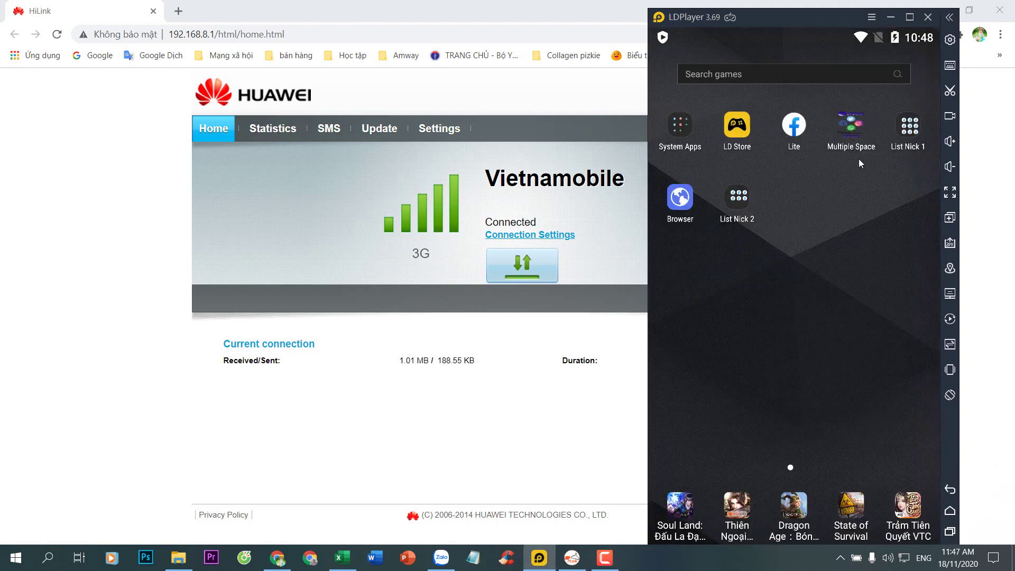
Generate a new random IMEI, apply the xiaomi 8 preset model in the emulator's properties, and save.
click(950, 40)
click(653, 222)
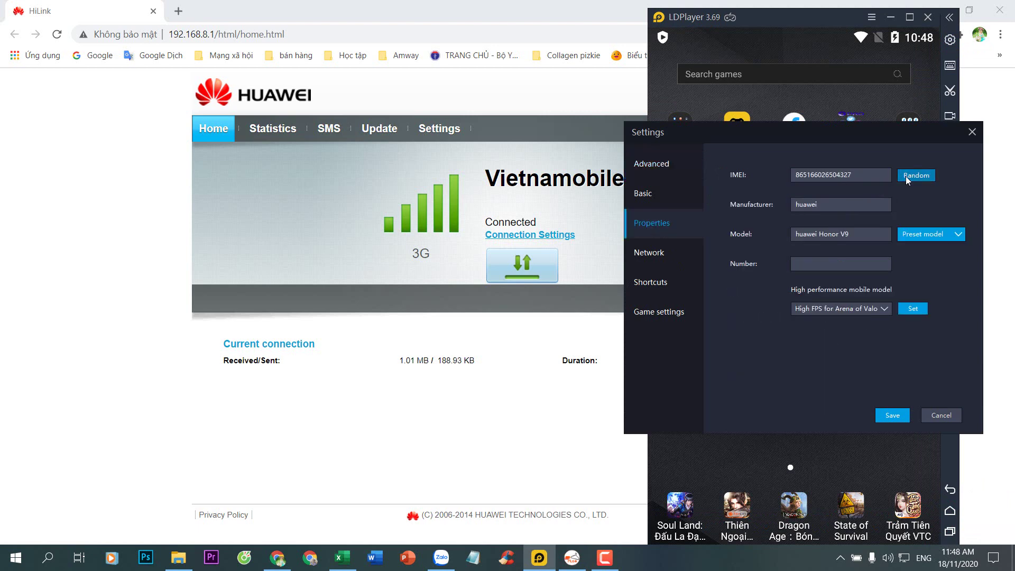
click(906, 176)
click(919, 235)
click(921, 274)
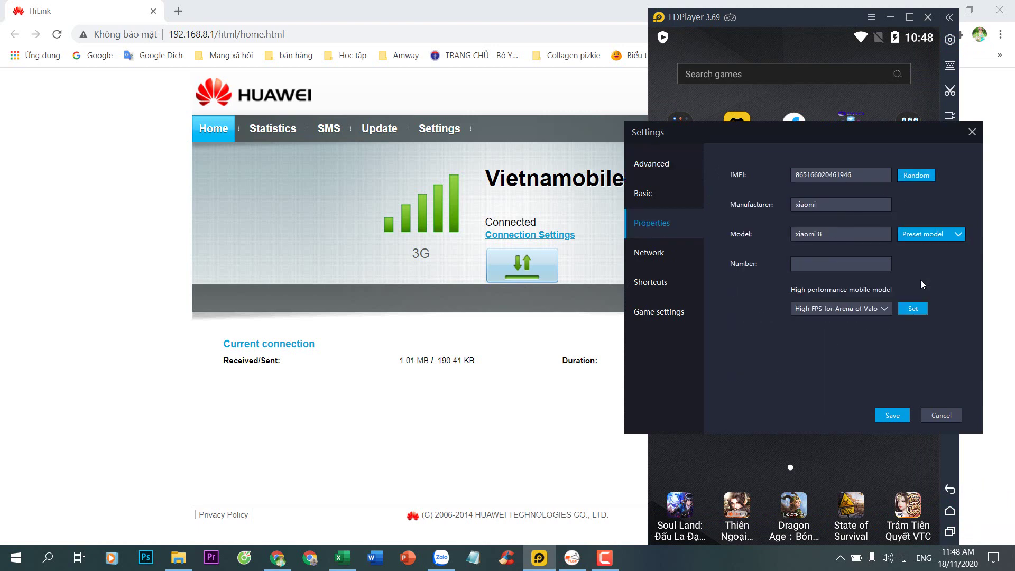
click(895, 415)
Clean up the disk cache in the advanced settings and restart the player right away.
click(951, 39)
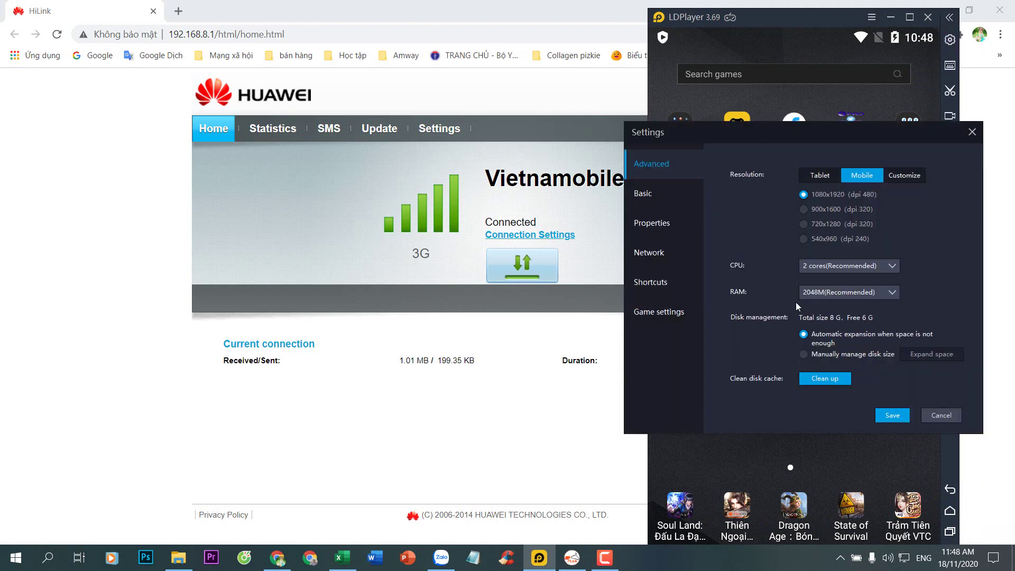
click(826, 379)
click(830, 312)
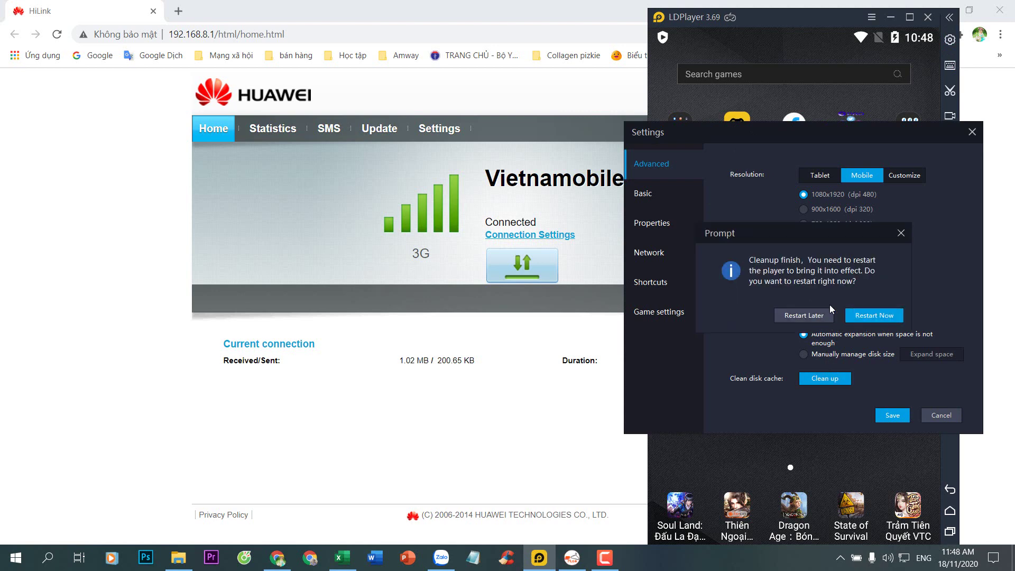
click(863, 312)
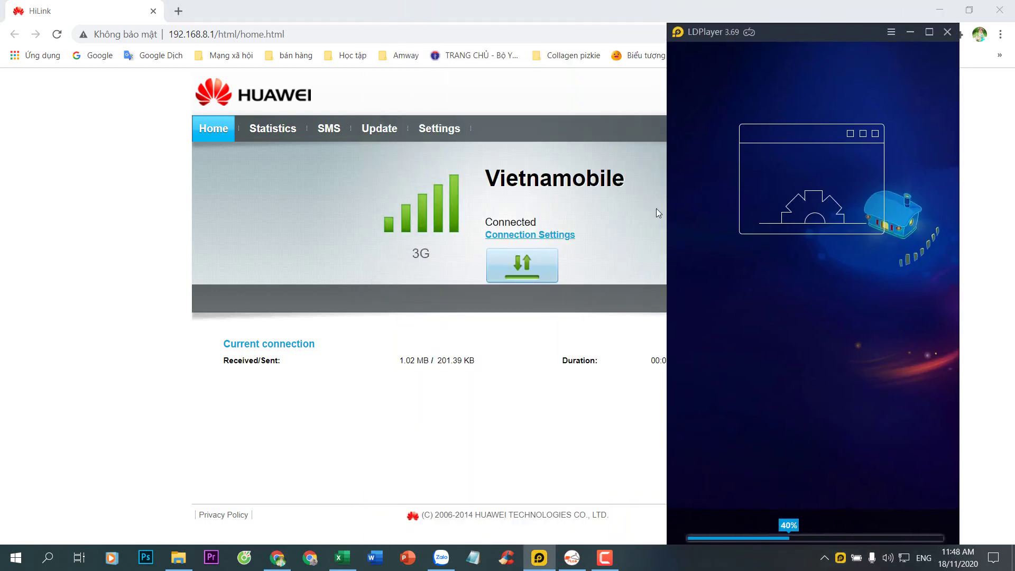
Disconnect and reconnect the Vietnamobile 3G connection on the HiLink page, and switch back to LDPlayer.
click(525, 266)
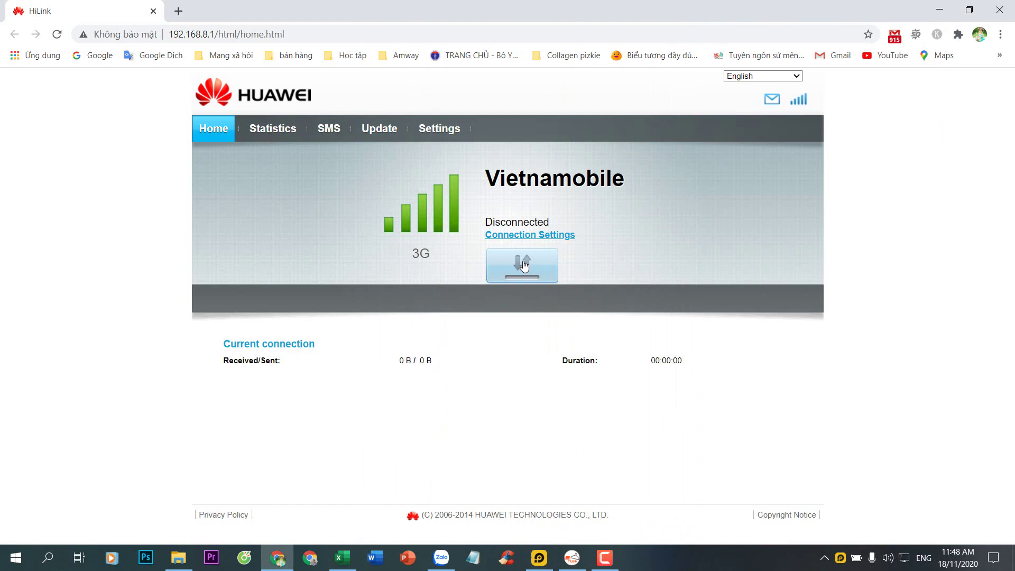
click(525, 266)
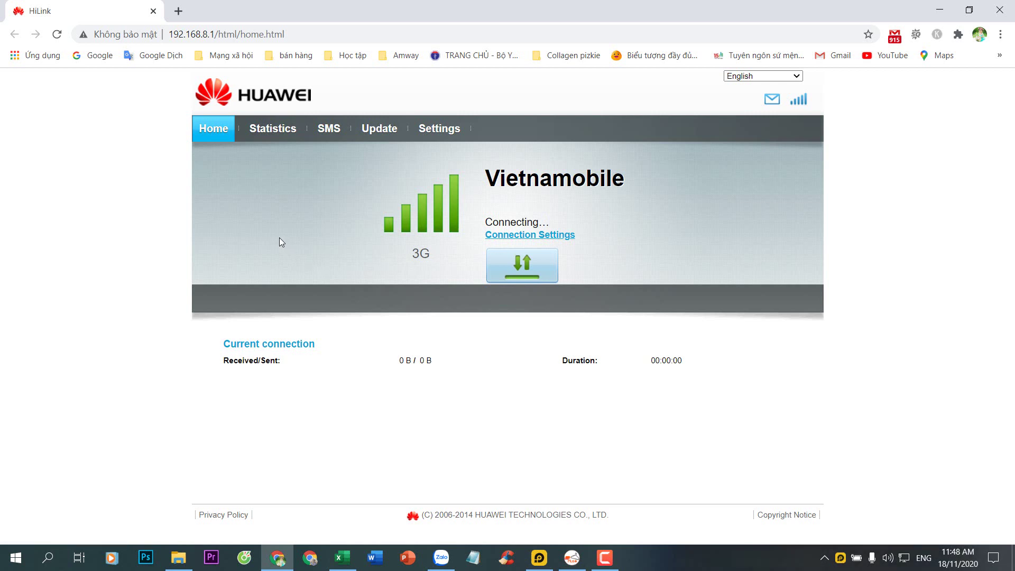
click(540, 558)
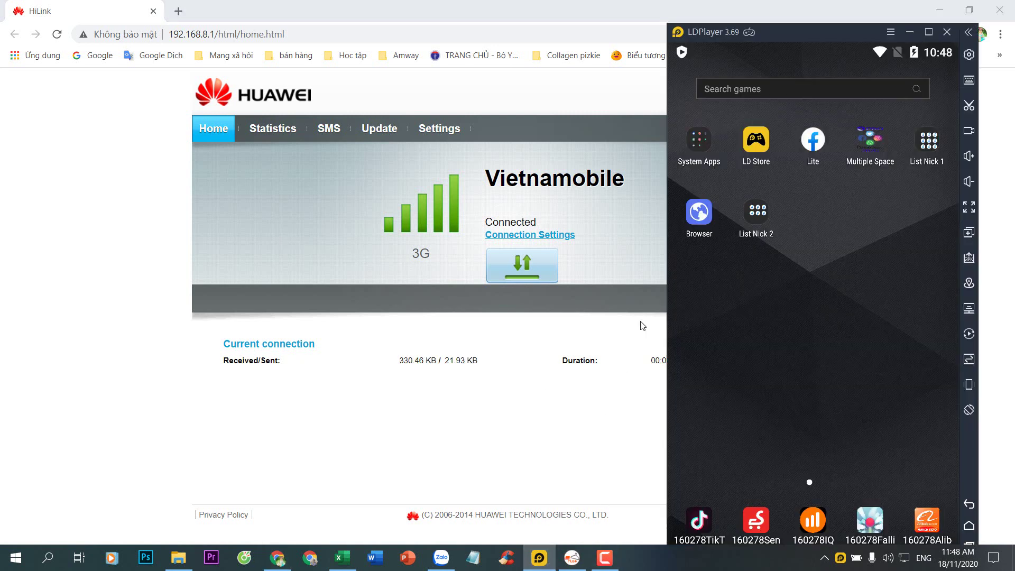
Open a Facebook Lite clone from List Nick 2, look through its account menu, and return to the home screen.
click(758, 215)
click(751, 172)
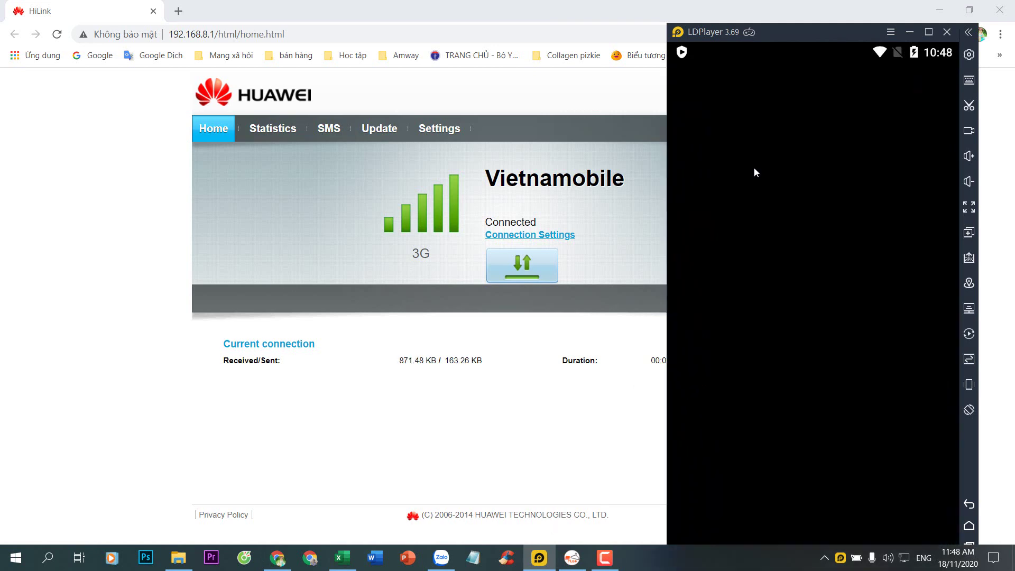
click(878, 384)
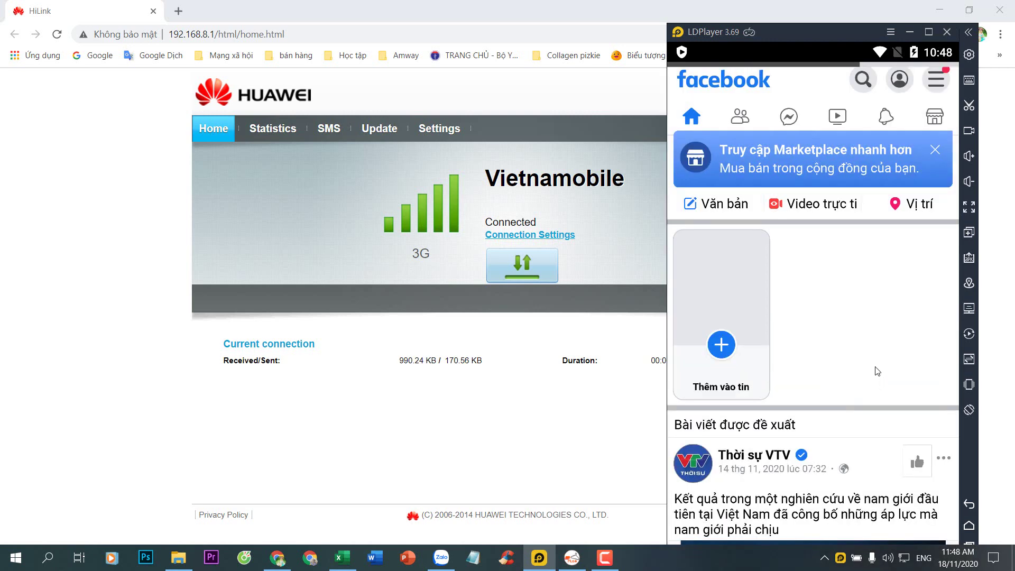
click(942, 81)
scroll(899, 318, down, 5)
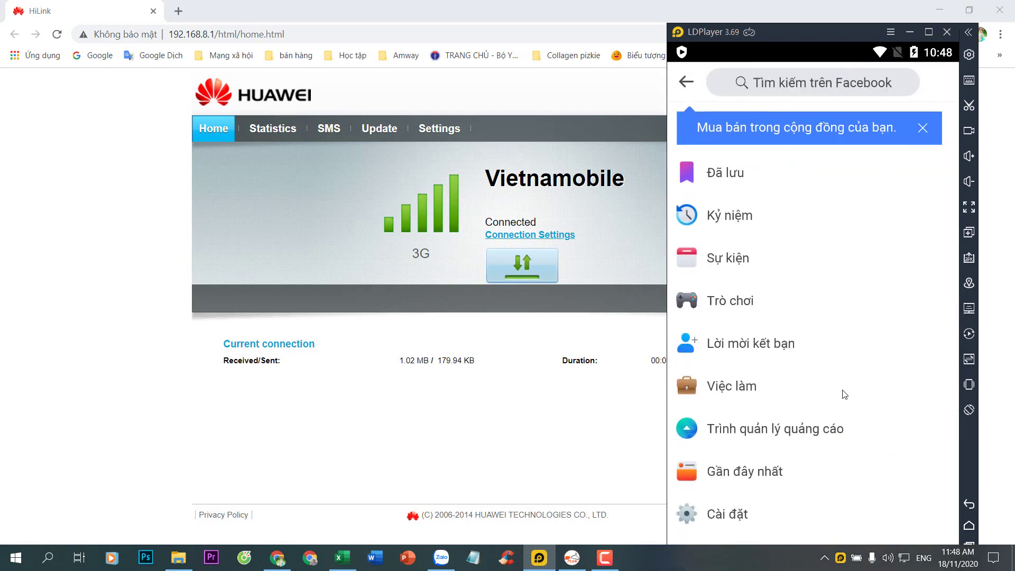
click(969, 526)
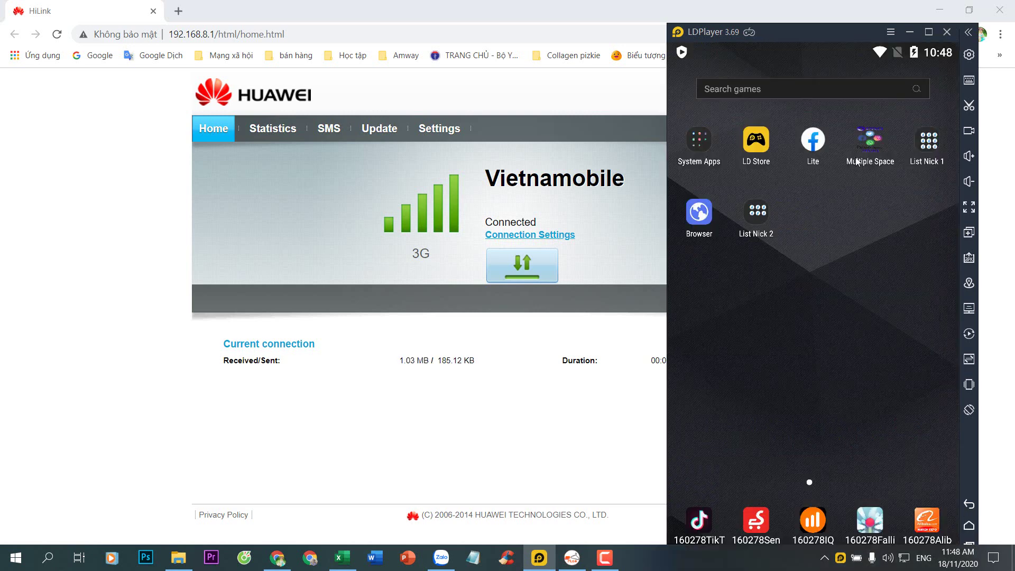
Generate a new random IMEI, apply the google Pixel 2 preset model in the emulator's properties, and save.
click(969, 55)
click(672, 241)
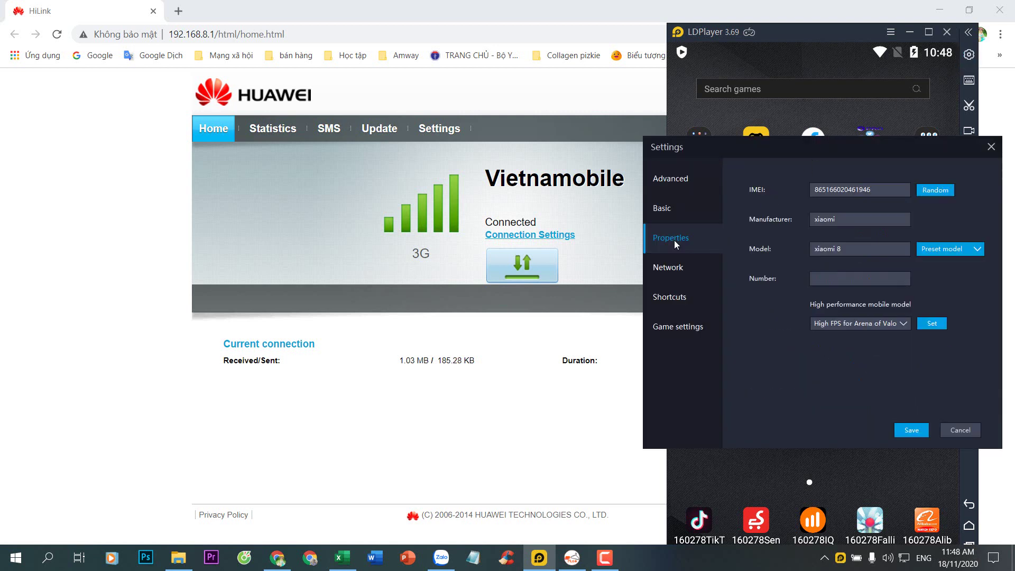
click(946, 189)
click(948, 250)
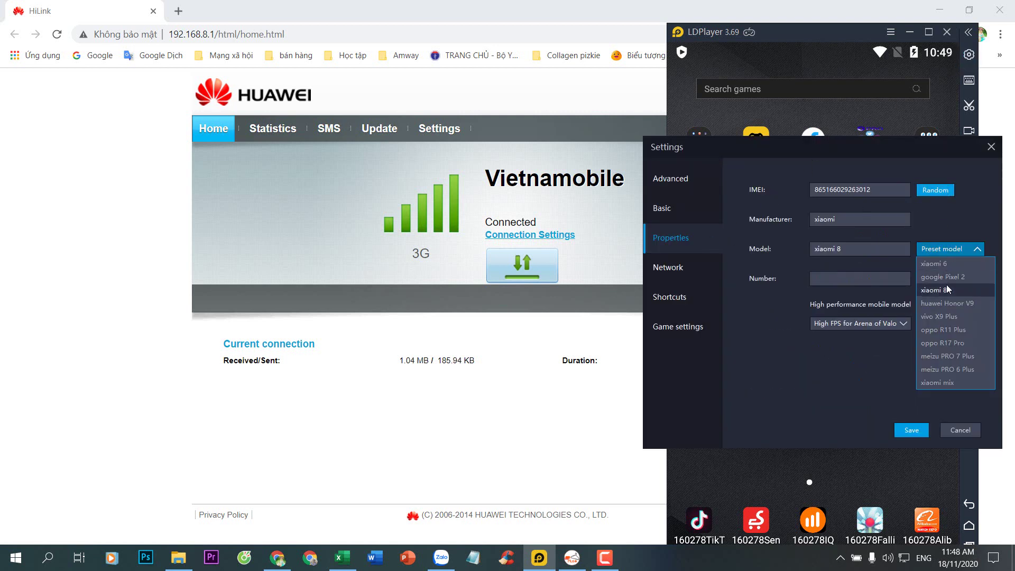
click(947, 277)
click(918, 431)
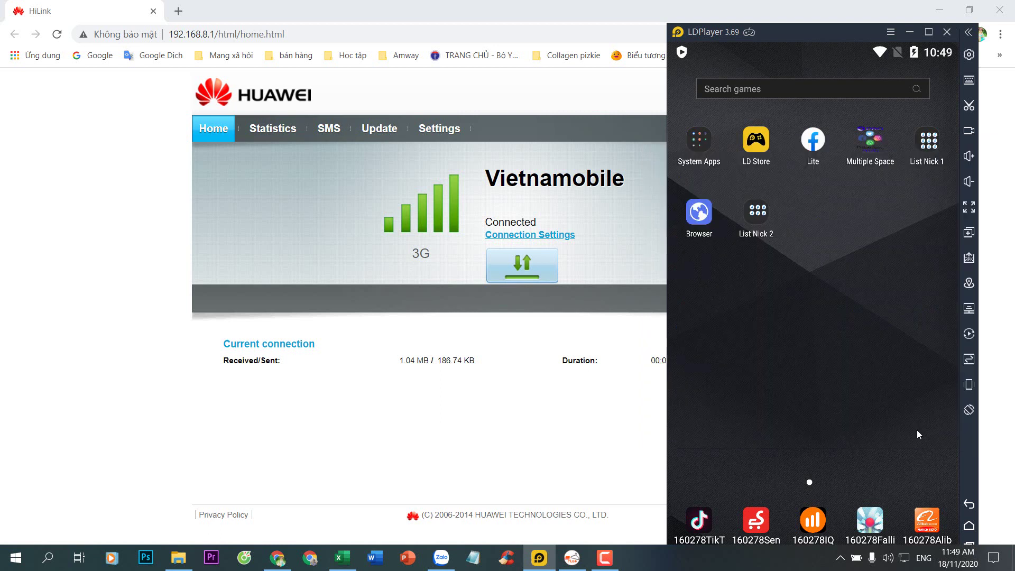
Clean up the disk cache in the advanced settings and restart the player right away.
click(969, 55)
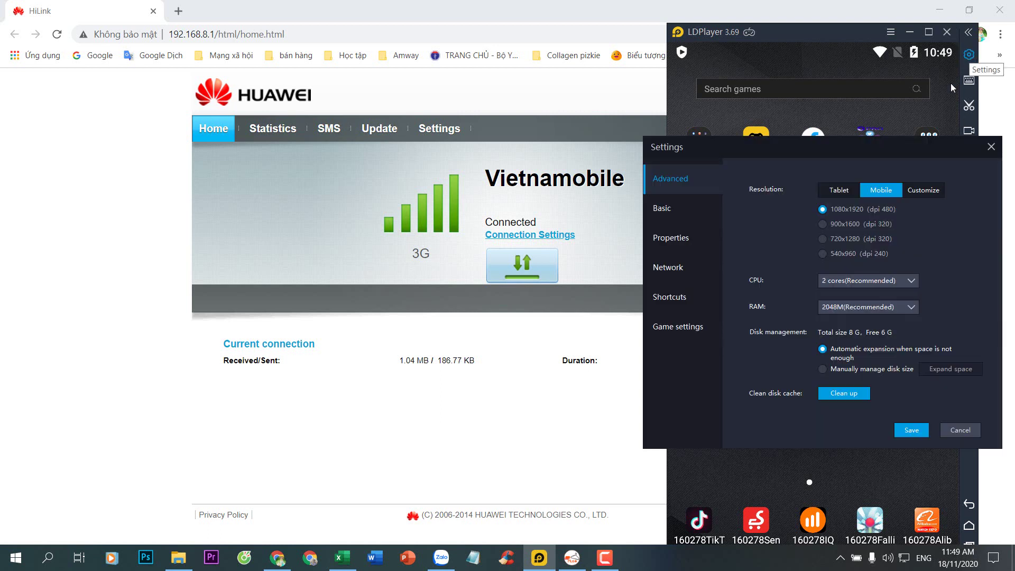
click(681, 241)
click(671, 179)
click(847, 395)
click(788, 329)
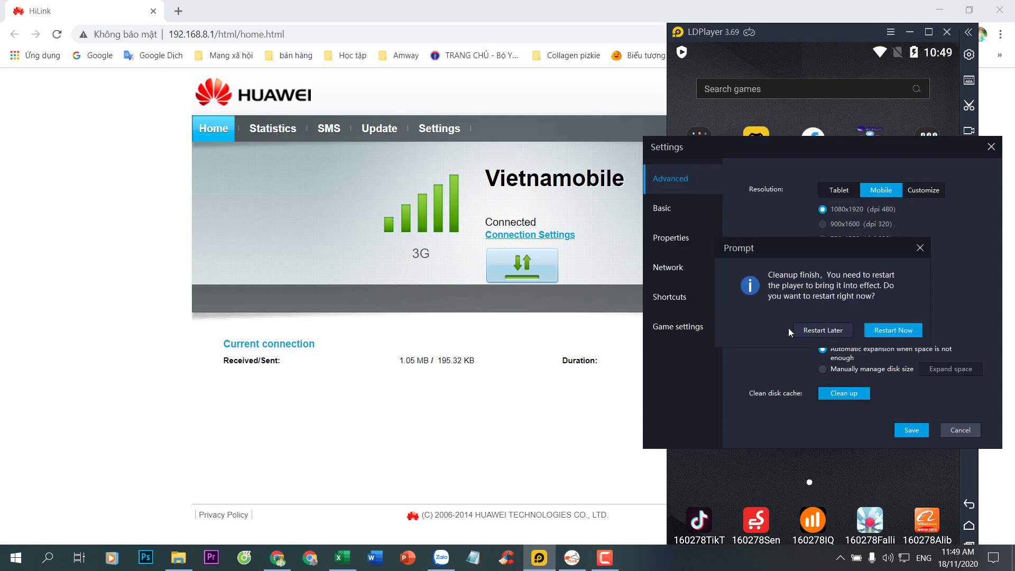
click(906, 330)
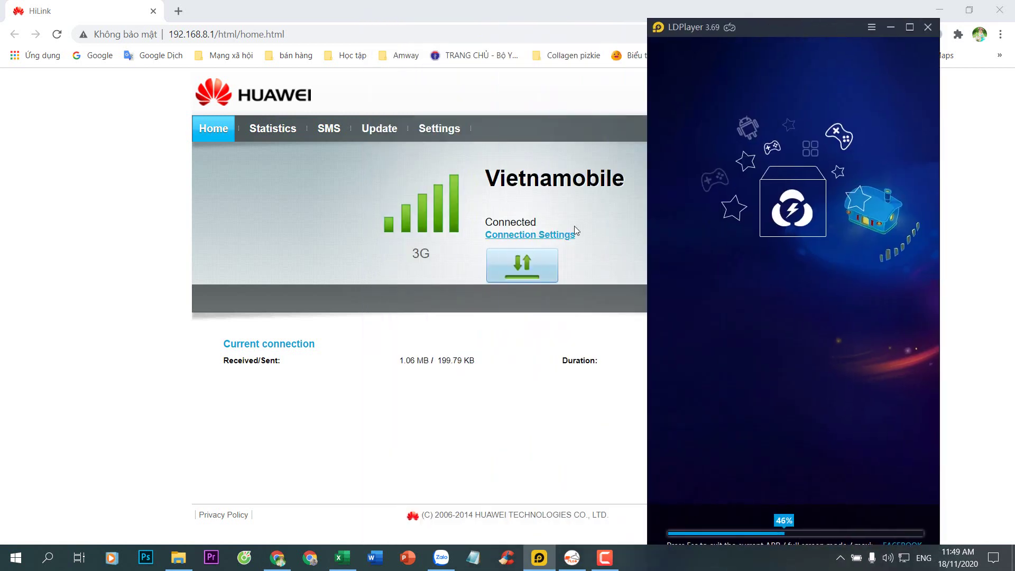
Disconnect and reconnect the Vietnamobile 3G connection on the HiLink page, and switch back to LDPlayer.
click(513, 274)
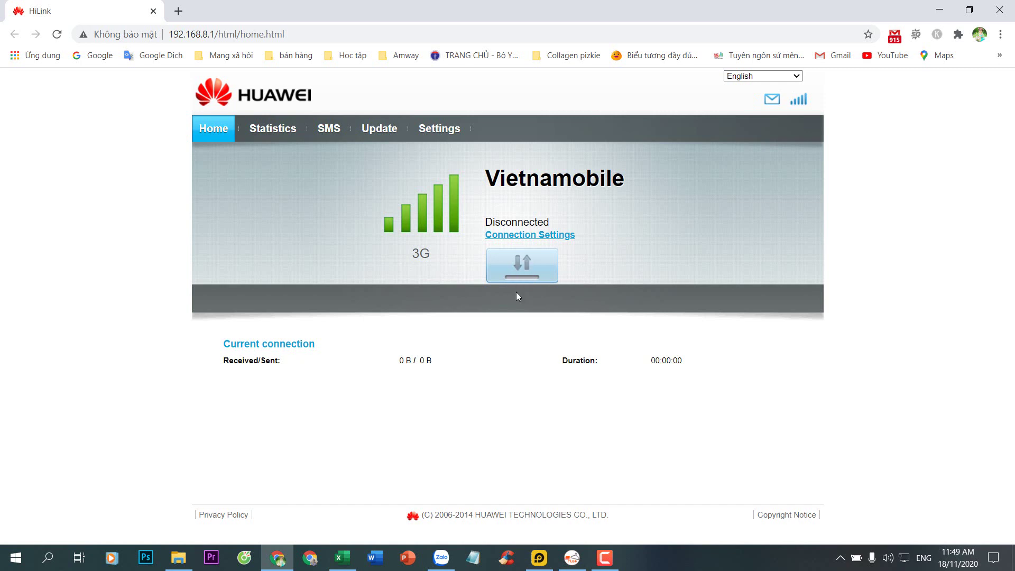
click(522, 270)
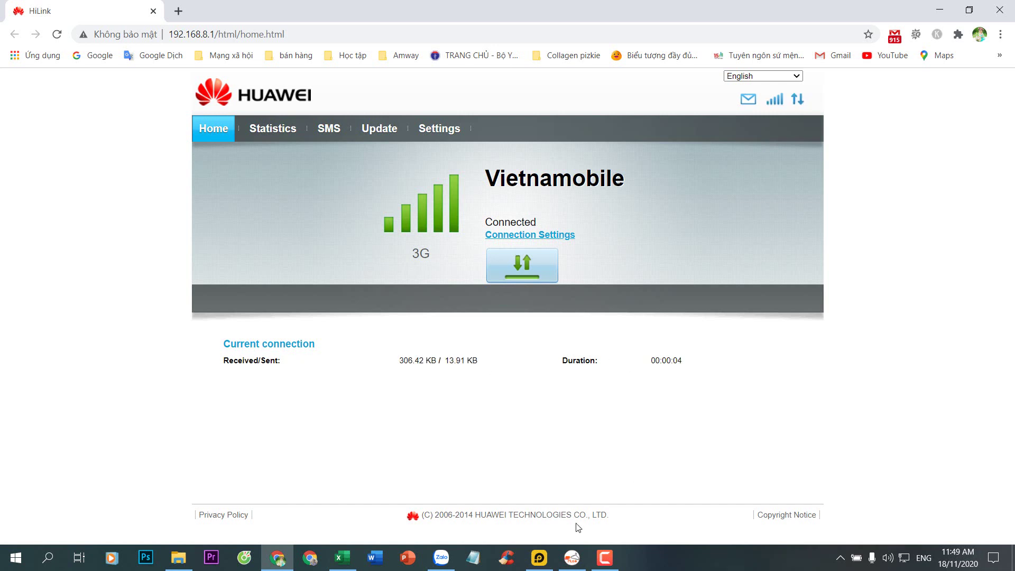
click(539, 558)
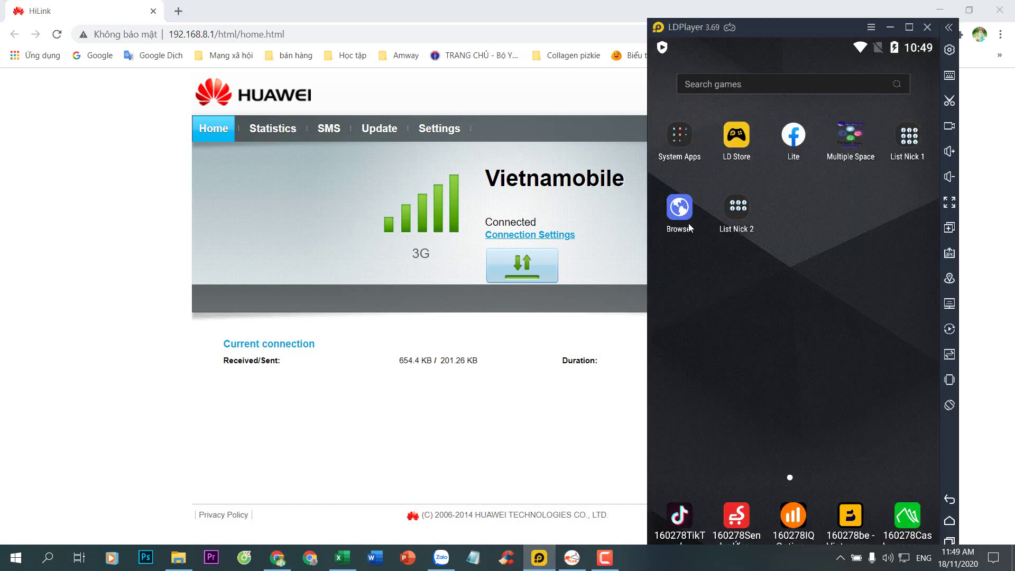
Open the next Facebook Lite clone from List Nick 2, check its feed and account menu, and return home.
click(735, 212)
click(792, 166)
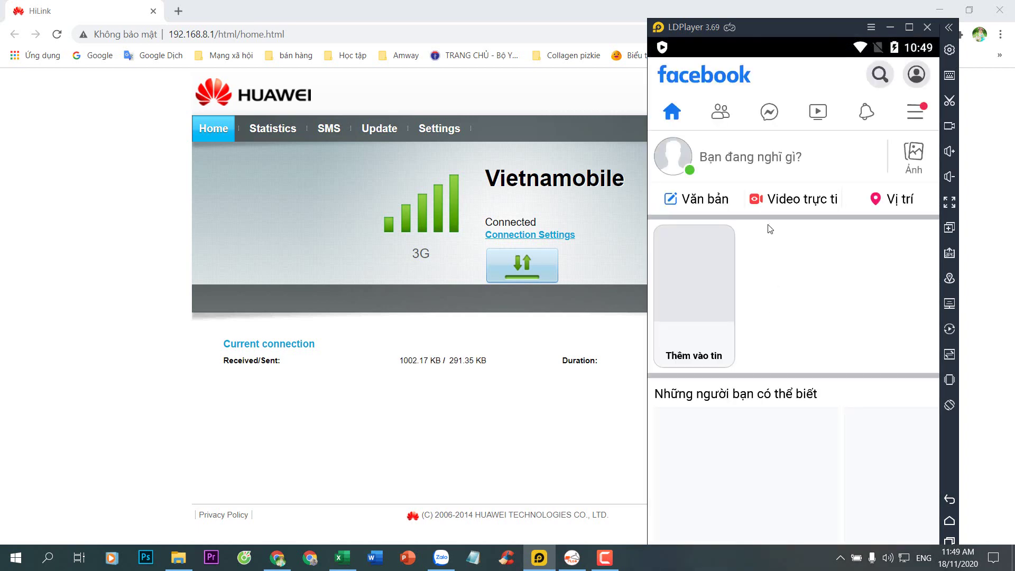
scroll(810, 265, down, 4)
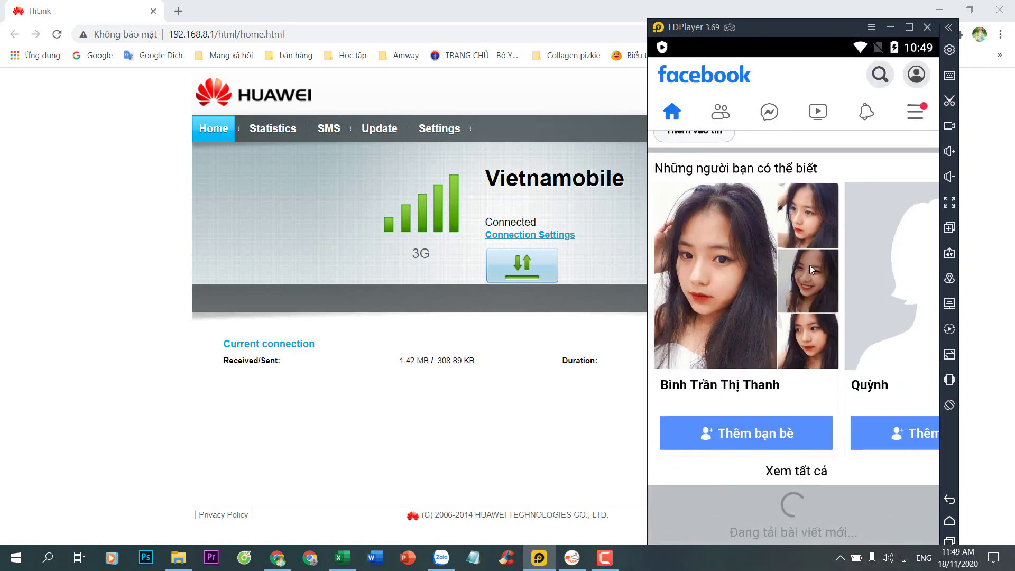
scroll(810, 265, up, 3)
scroll(810, 267, up, 2)
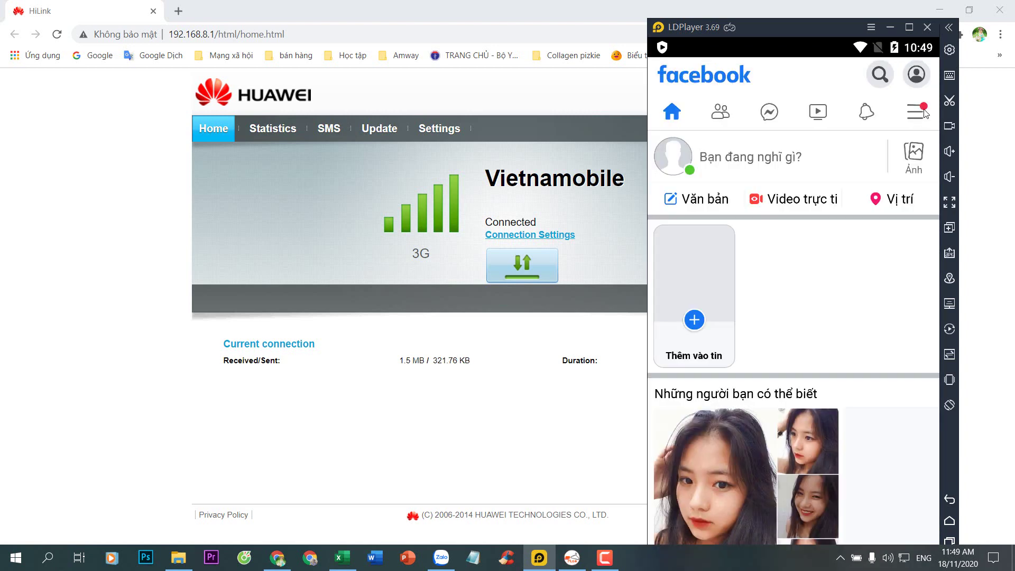
click(922, 112)
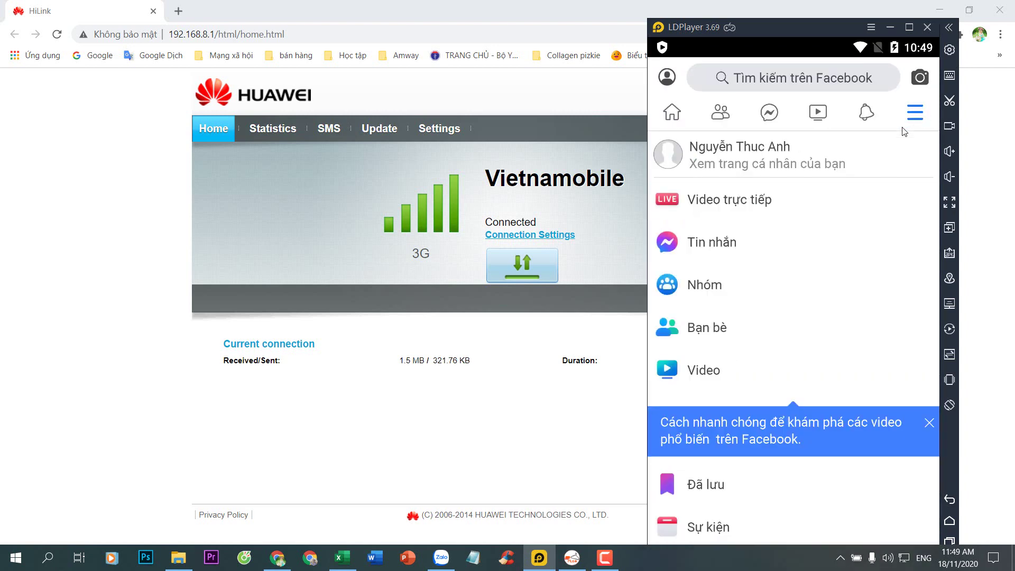
click(950, 521)
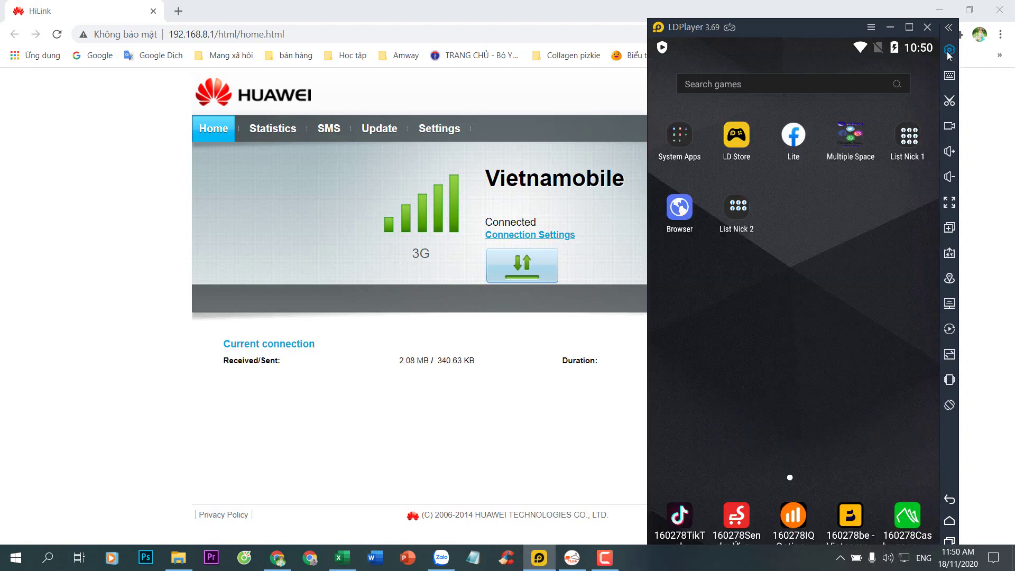
Generate a new random IMEI, apply the xiaomi mix preset model in the emulator's properties, and save.
click(950, 49)
click(658, 233)
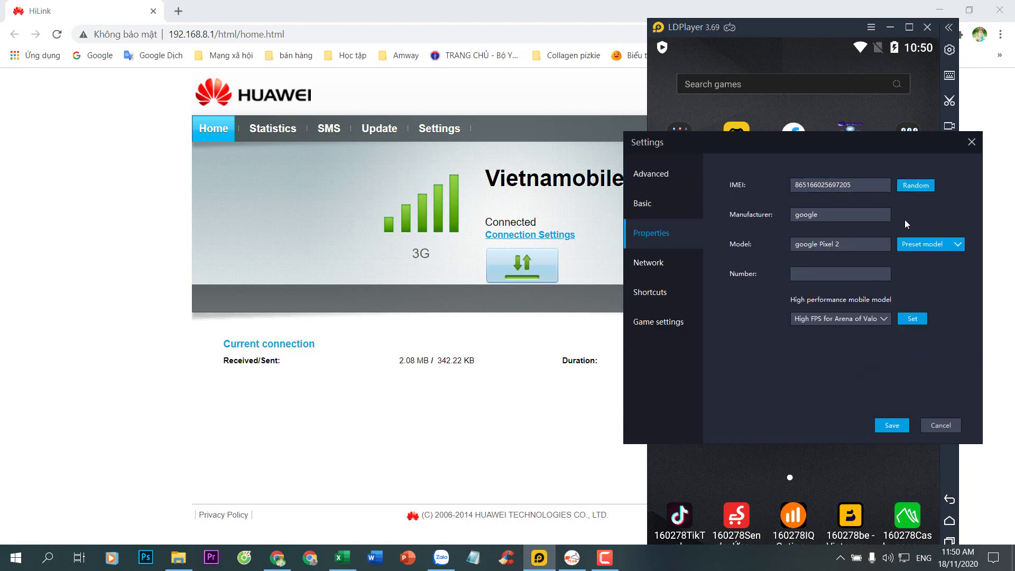
click(931, 244)
click(919, 373)
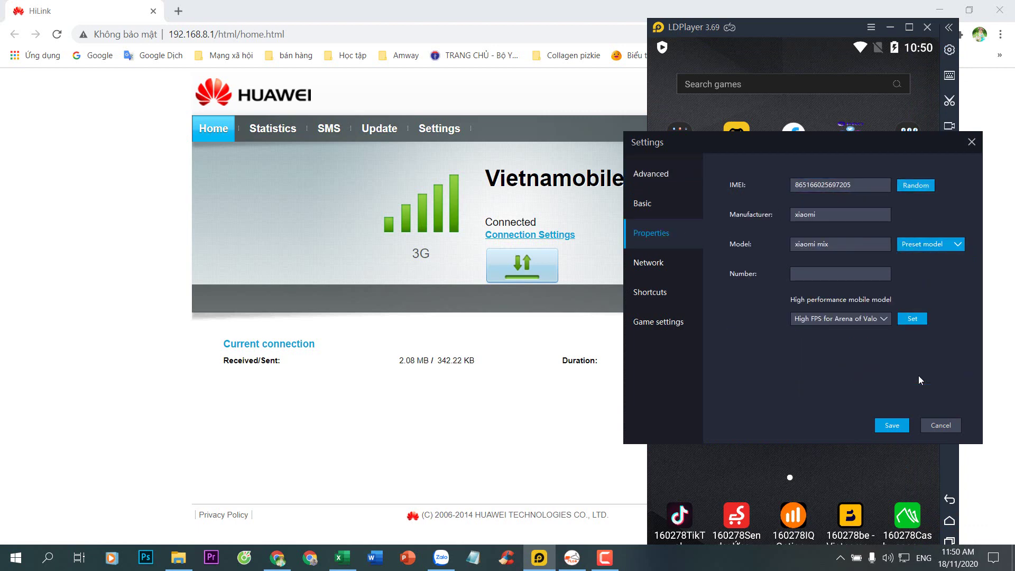
click(892, 426)
Clean up the emulator's disk cache and restart the player immediately.
click(950, 50)
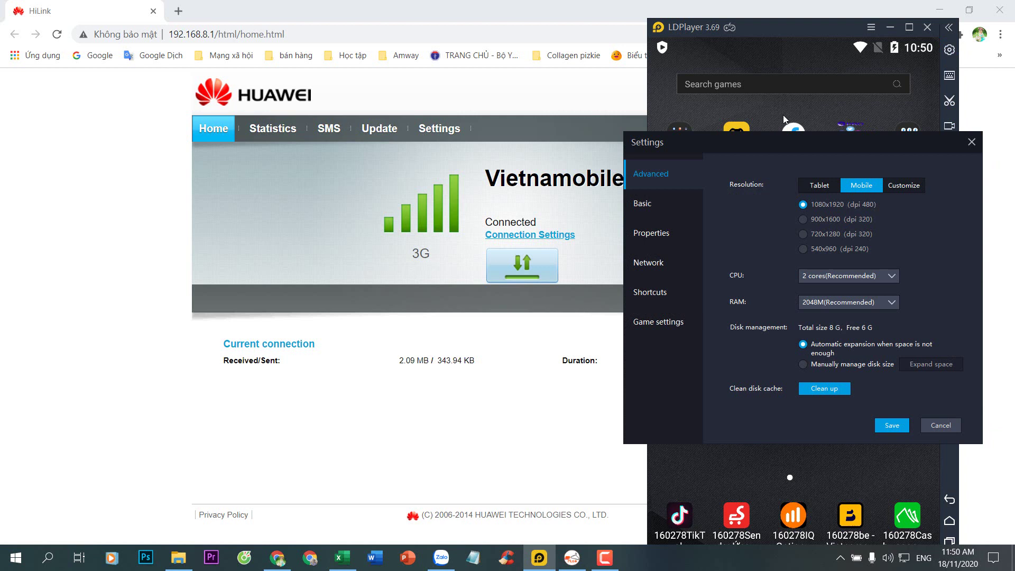
click(827, 389)
click(763, 324)
click(870, 326)
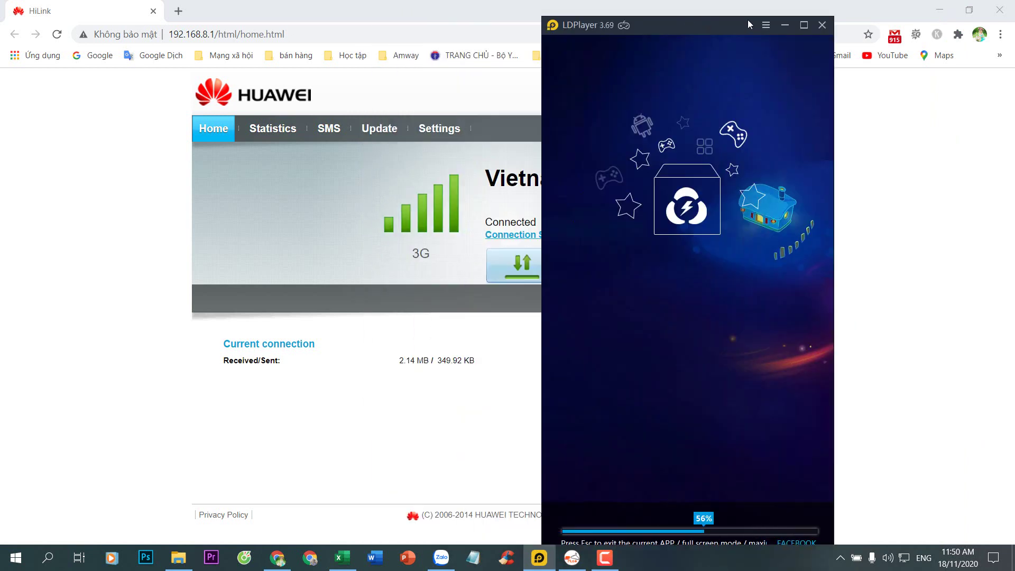
Drop and re-establish the Vietnamobile 3G connection on the HiLink page, and switch back to LDPlayer.
click(555, 261)
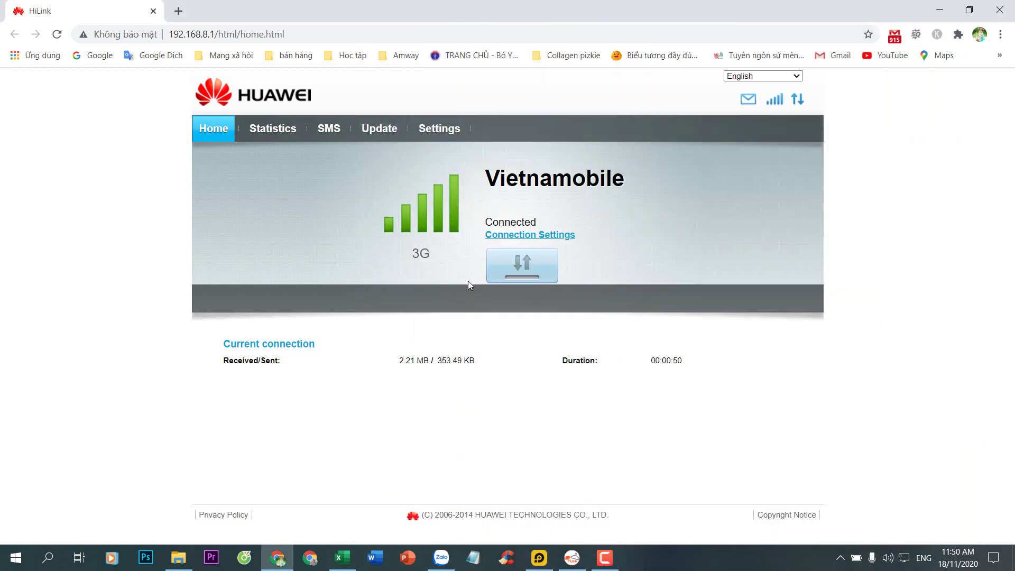
click(525, 270)
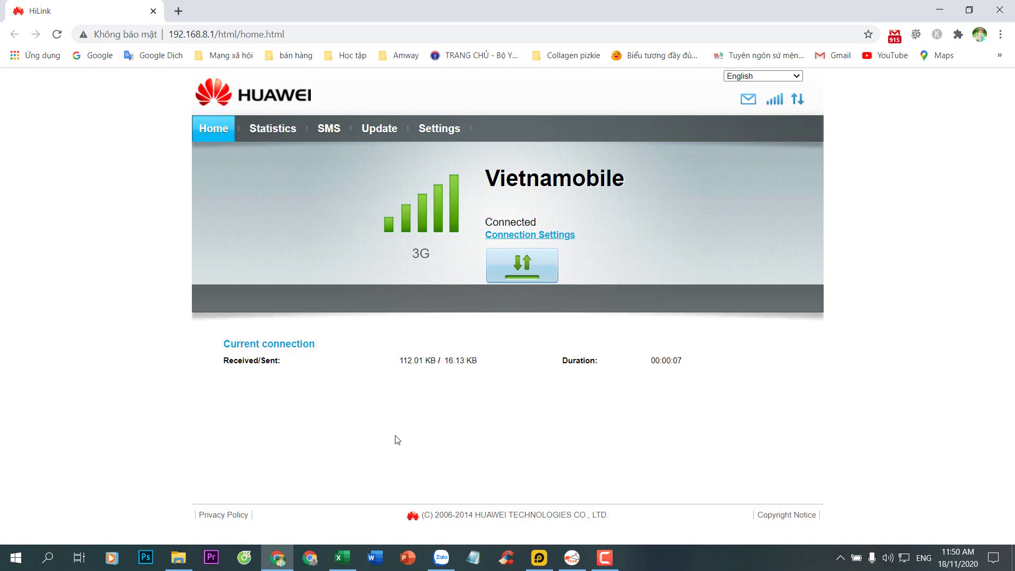
click(539, 558)
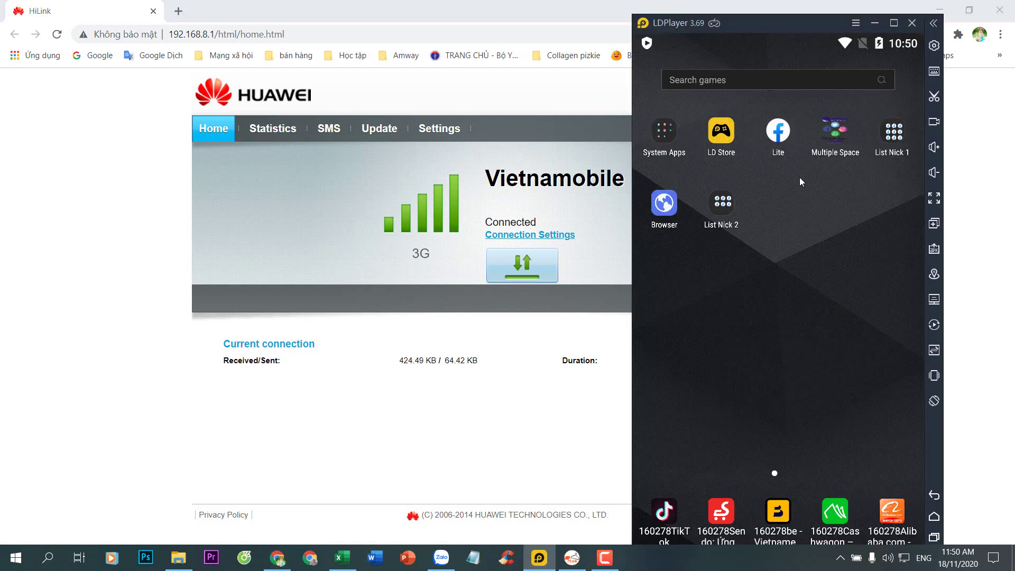
Open another Facebook Lite clone from List Nick 2, check its account menu, and return to the home screen.
click(727, 201)
click(683, 217)
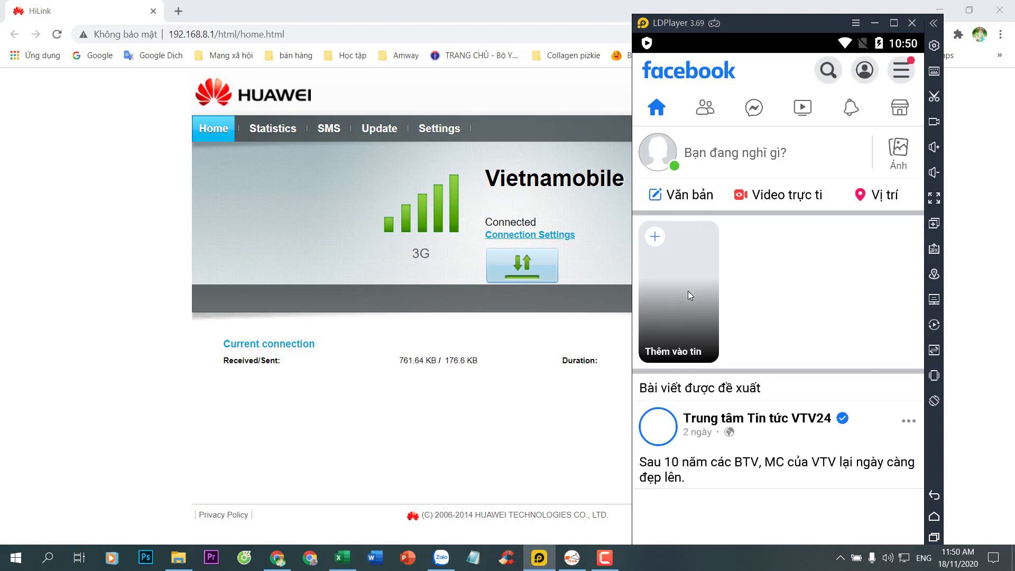
click(905, 71)
scroll(839, 208, down, 10)
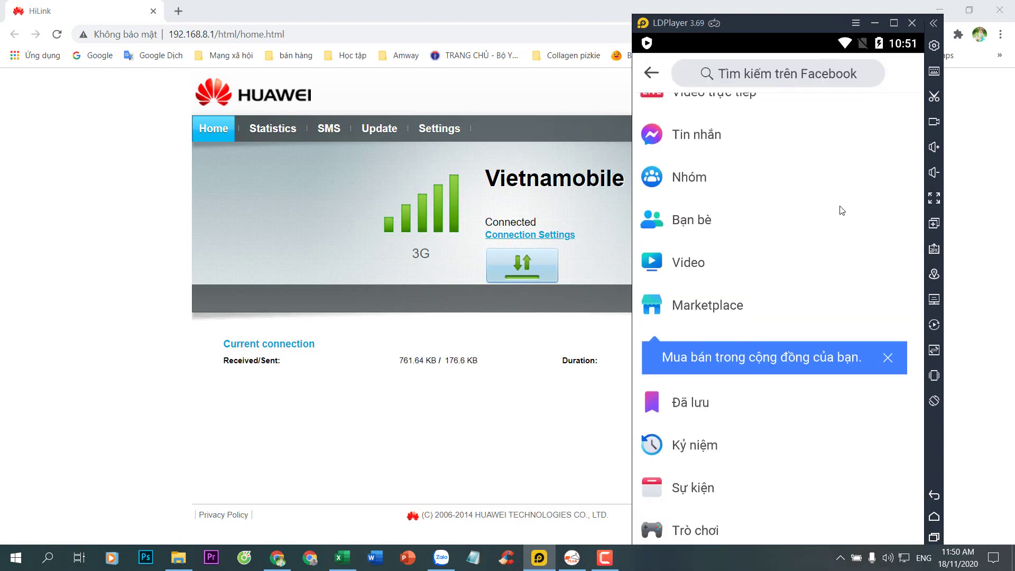
click(935, 516)
Generate a new random IMEI, apply a different preset model in the emulator's properties, and save.
click(933, 46)
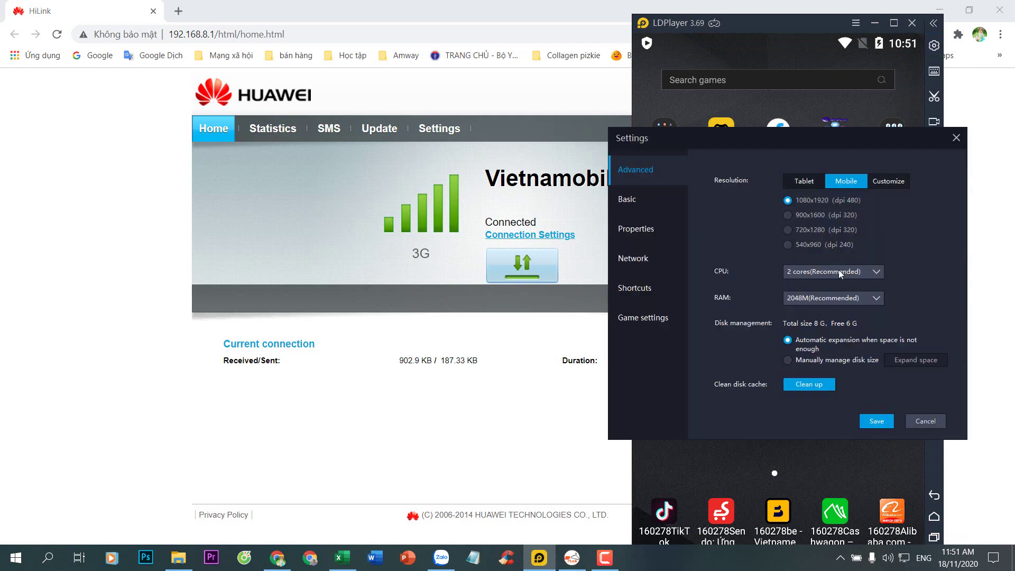
click(645, 232)
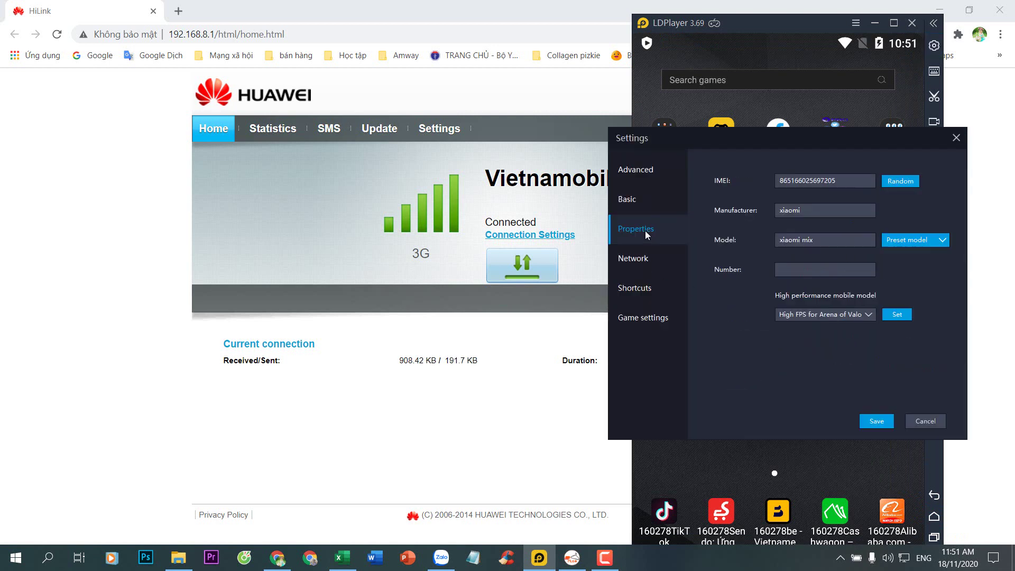
click(900, 182)
click(924, 240)
click(909, 356)
click(872, 423)
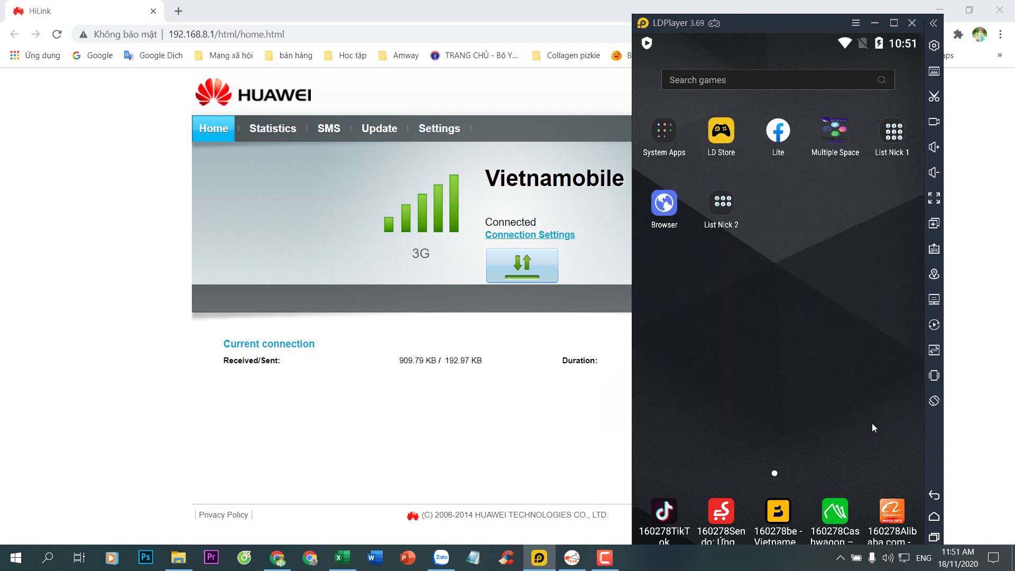
Clean up the disk cache in the advanced settings, confirm the cleanup, and restart the player now.
click(934, 45)
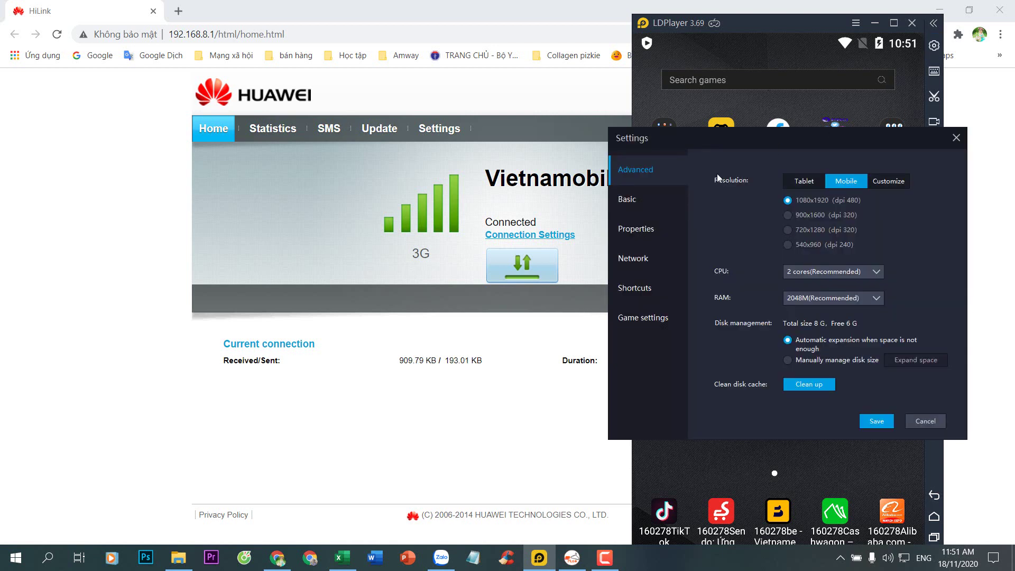
click(802, 383)
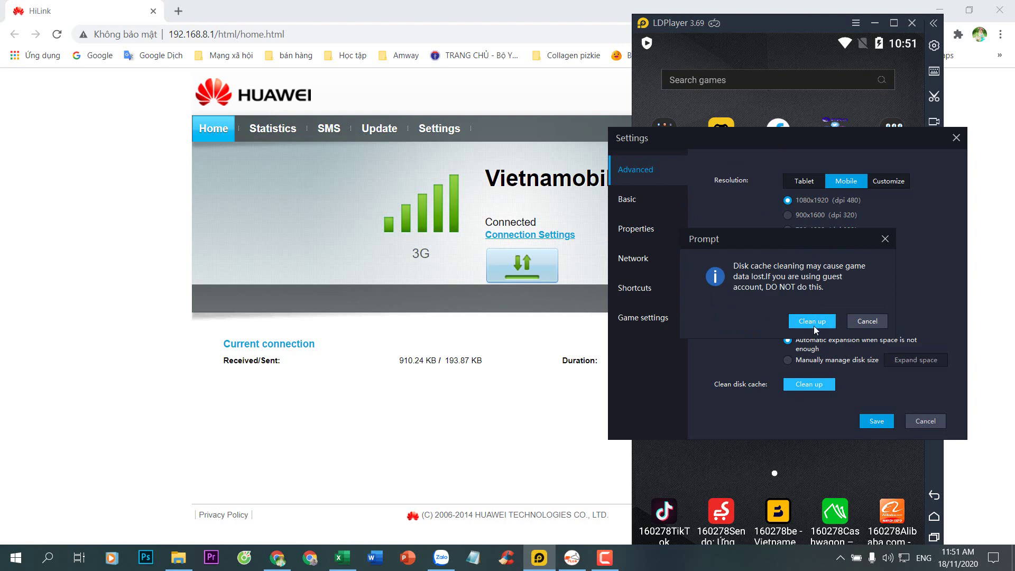
click(814, 323)
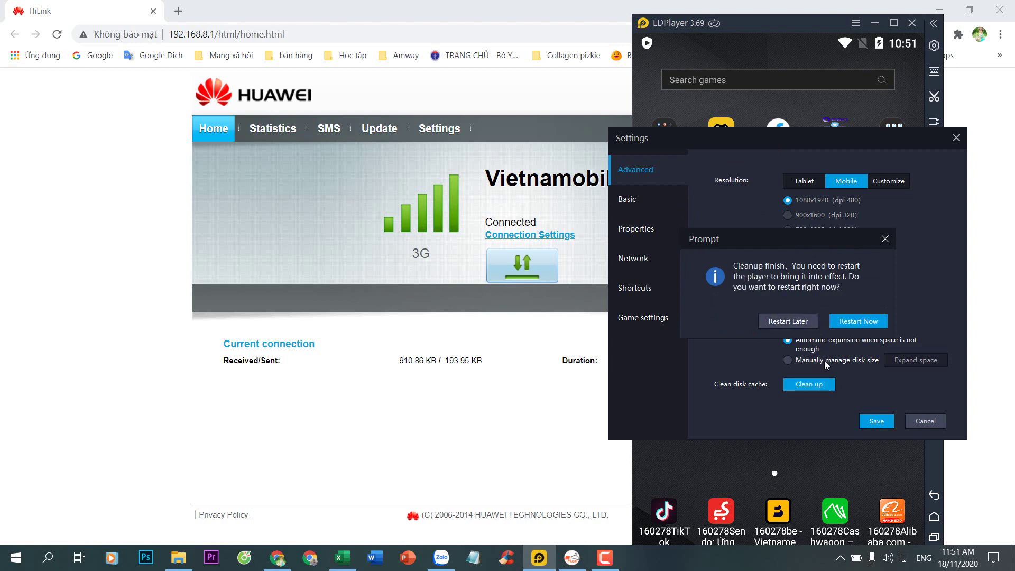
click(858, 321)
click(861, 324)
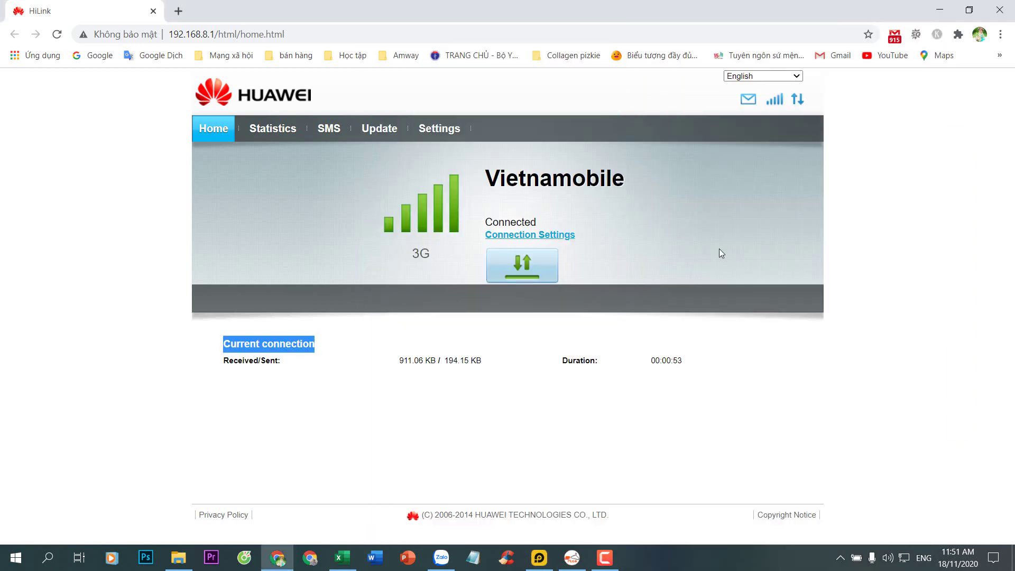
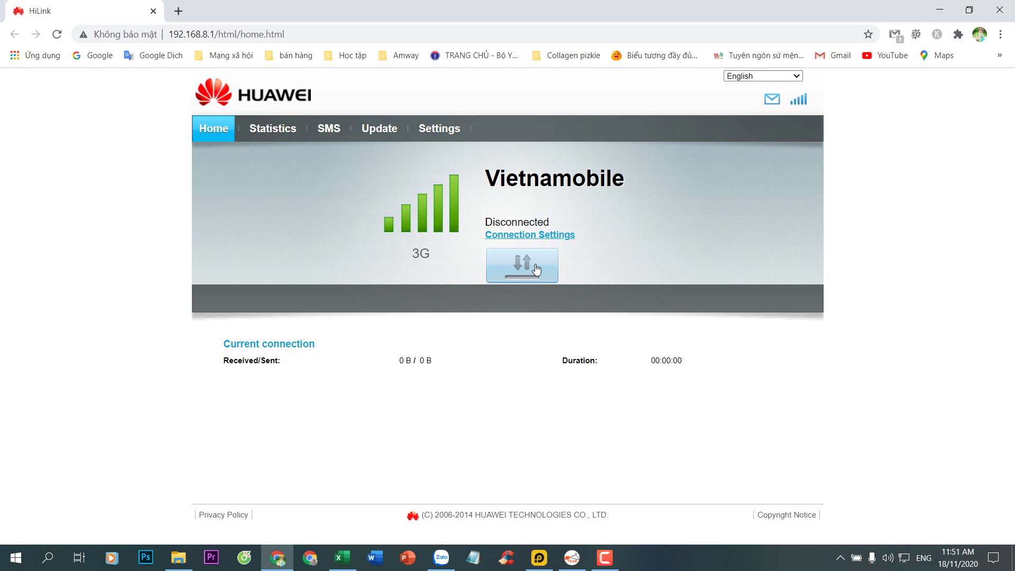
Re-establish the Vietnamobile 3G connection on the HiLink page and switch back to LDPlayer.
click(537, 270)
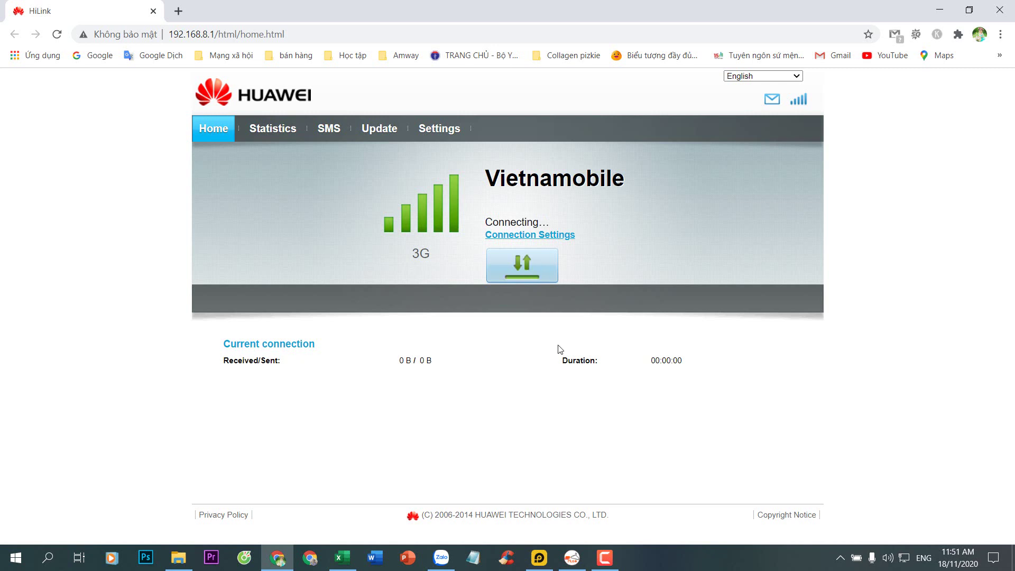
mouse_move(546, 566)
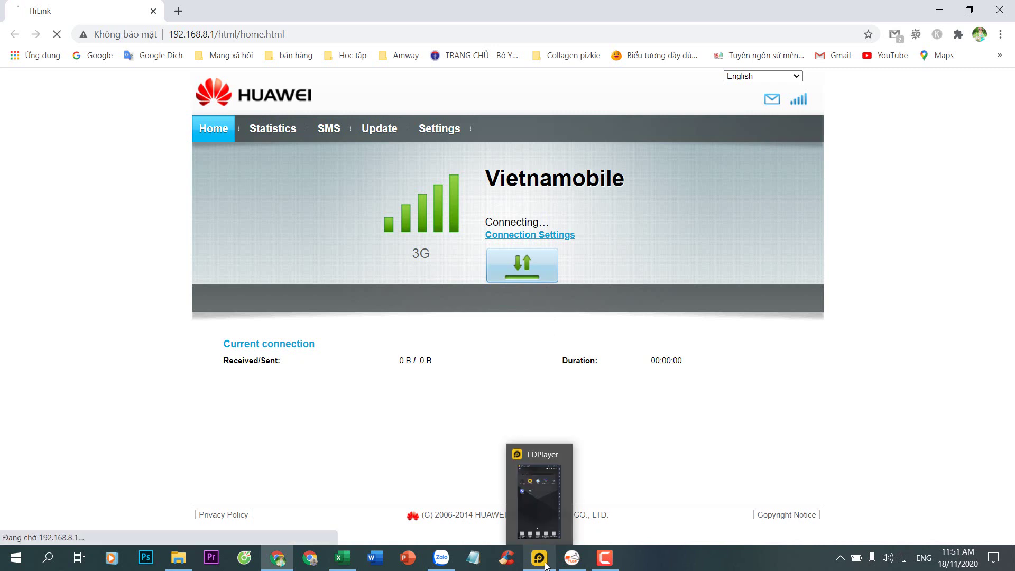
click(546, 566)
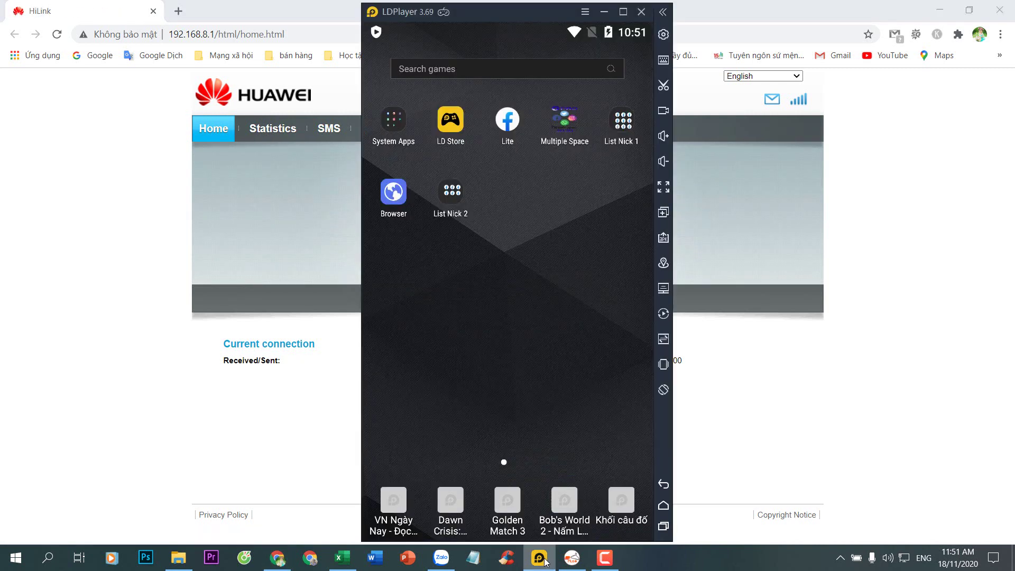
Open the Lite53 clone from List Nick 2 and accept adding account shortcuts to the home screen.
click(468, 188)
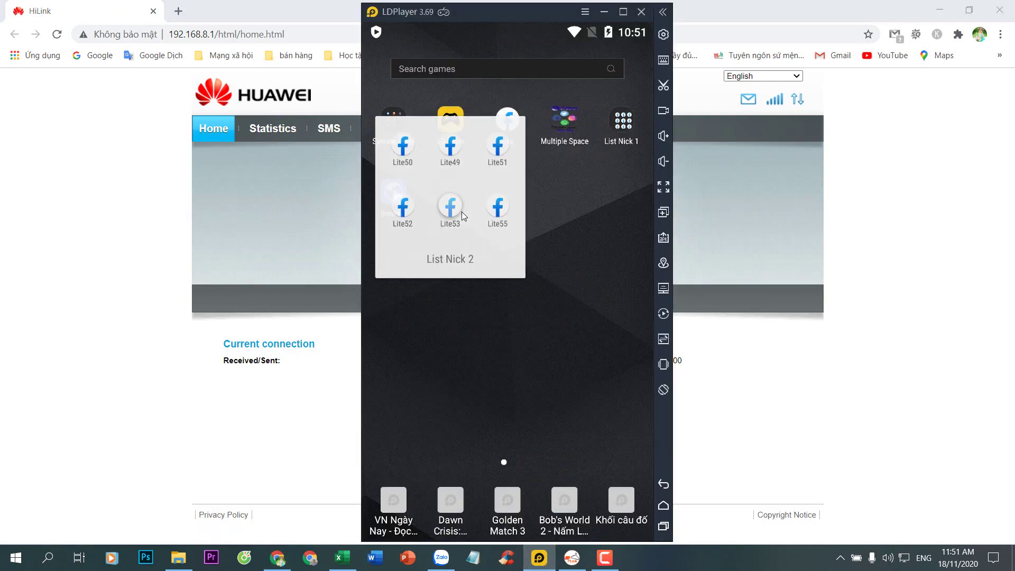
click(461, 211)
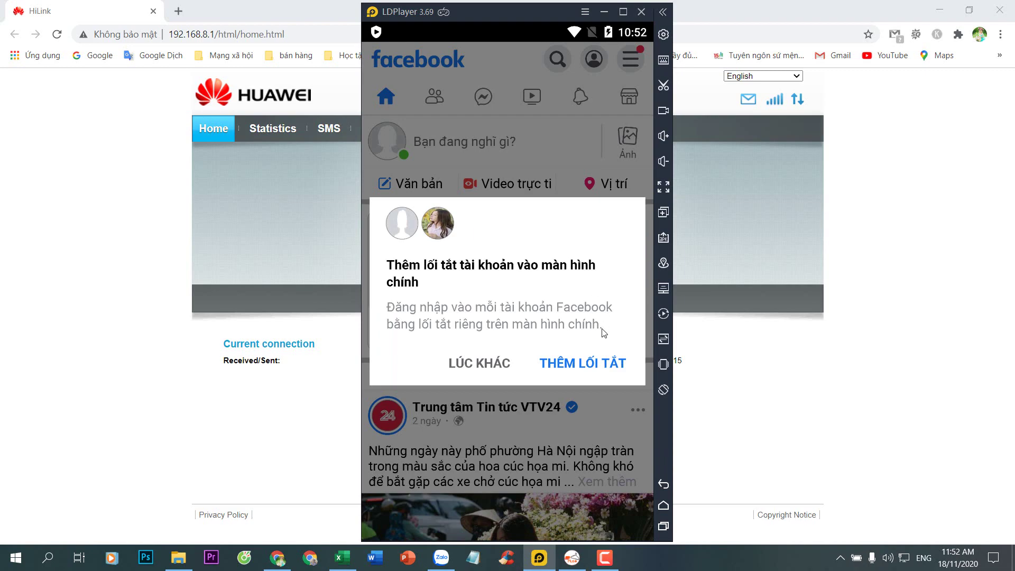
click(584, 365)
Browse the Lite53 news feed, check which account is logged in from its menu, and return to the home screen.
scroll(575, 347, down, 5)
scroll(575, 340, down, 5)
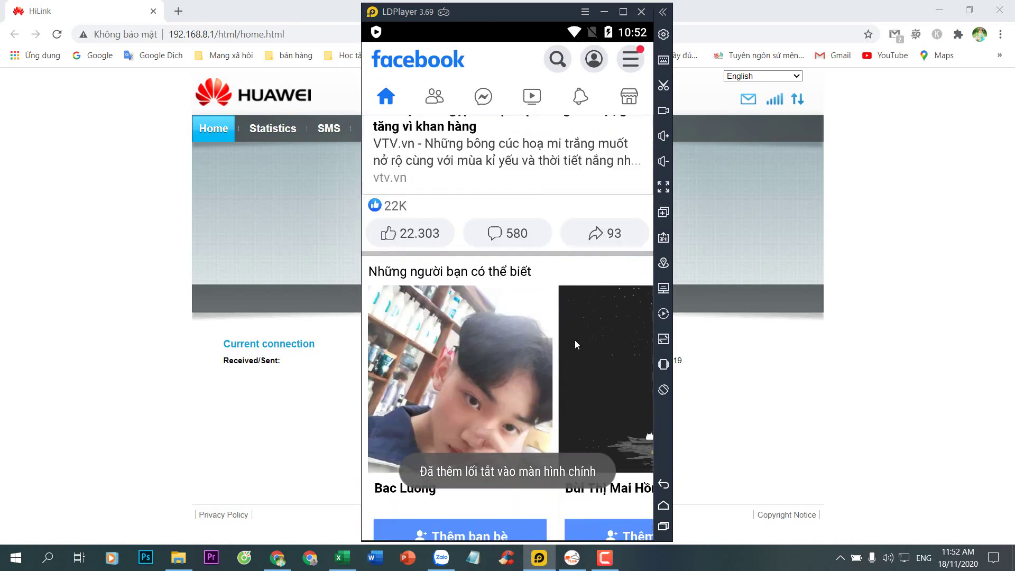
click(634, 73)
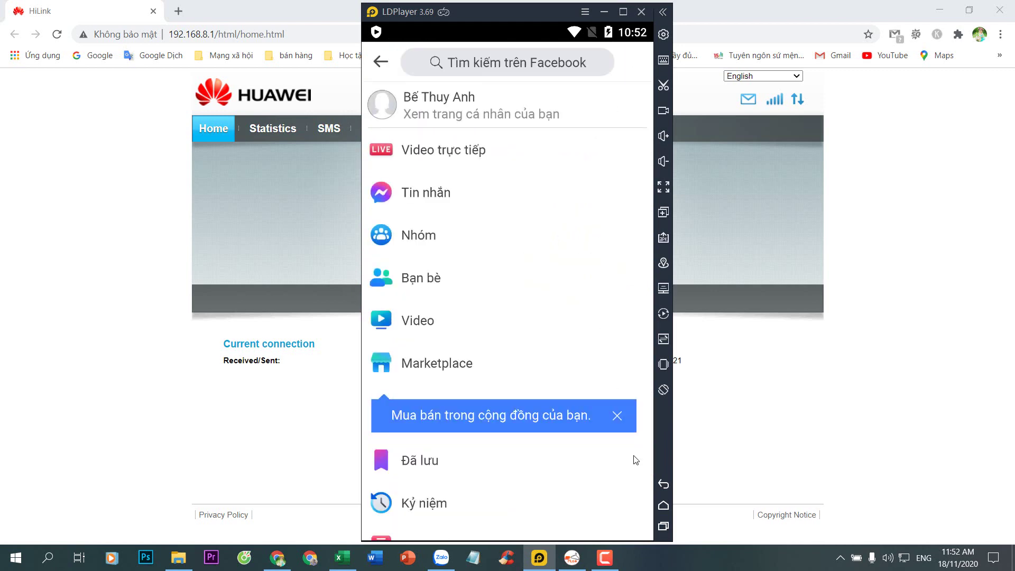
click(663, 505)
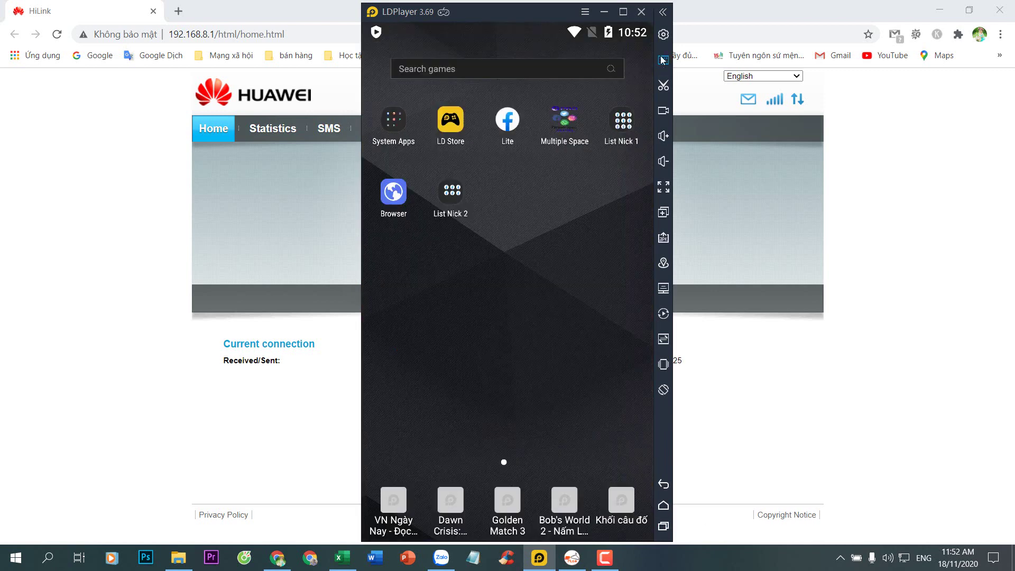
Generate a new random IMEI, choose another preset model in the emulator's properties, and save the settings.
click(663, 35)
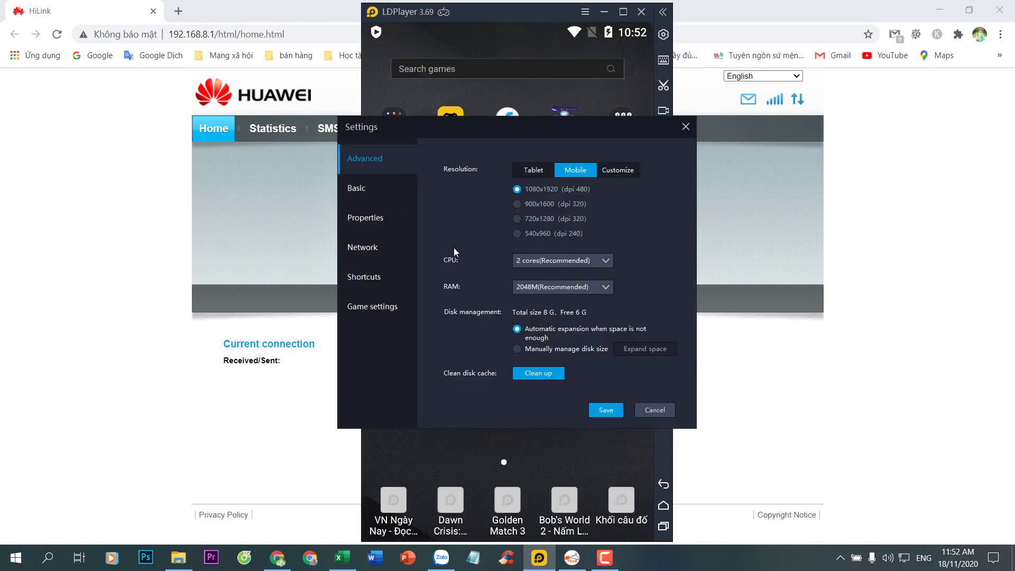
click(352, 221)
click(632, 170)
click(633, 171)
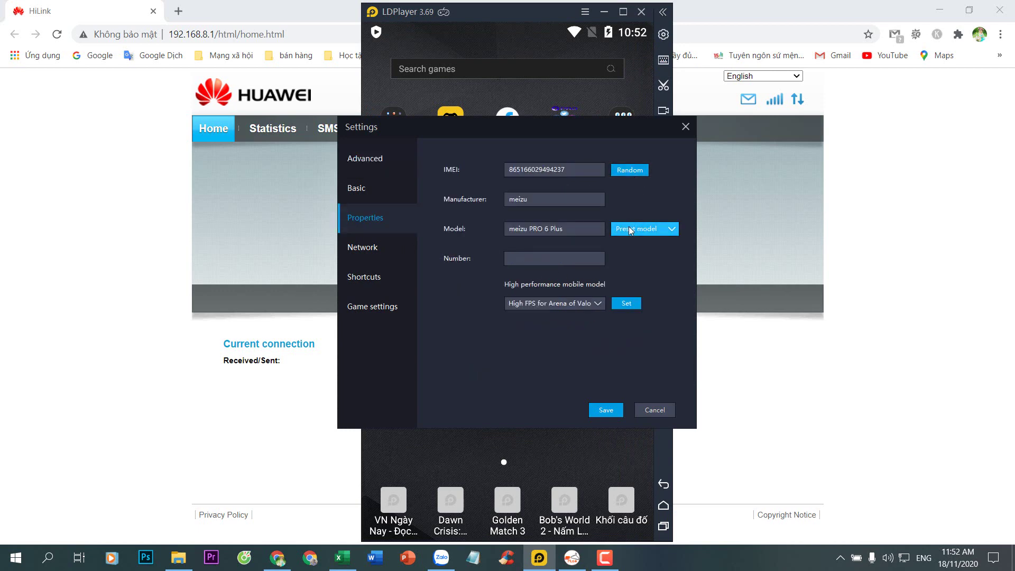
click(645, 228)
click(634, 284)
click(607, 410)
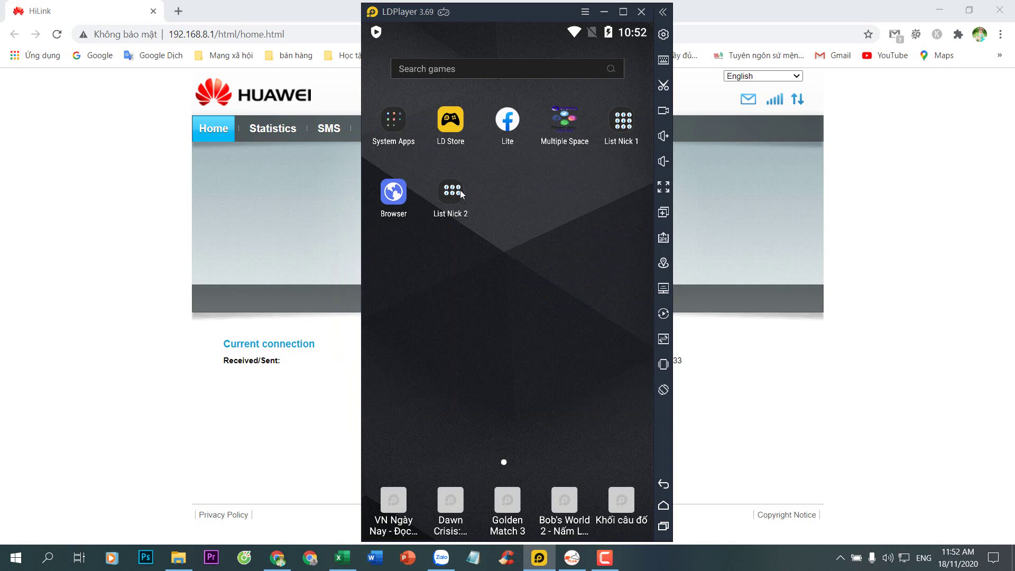
Clean up the emulator's disk cache, confirm the cleanup, and restart the player.
click(664, 34)
click(538, 374)
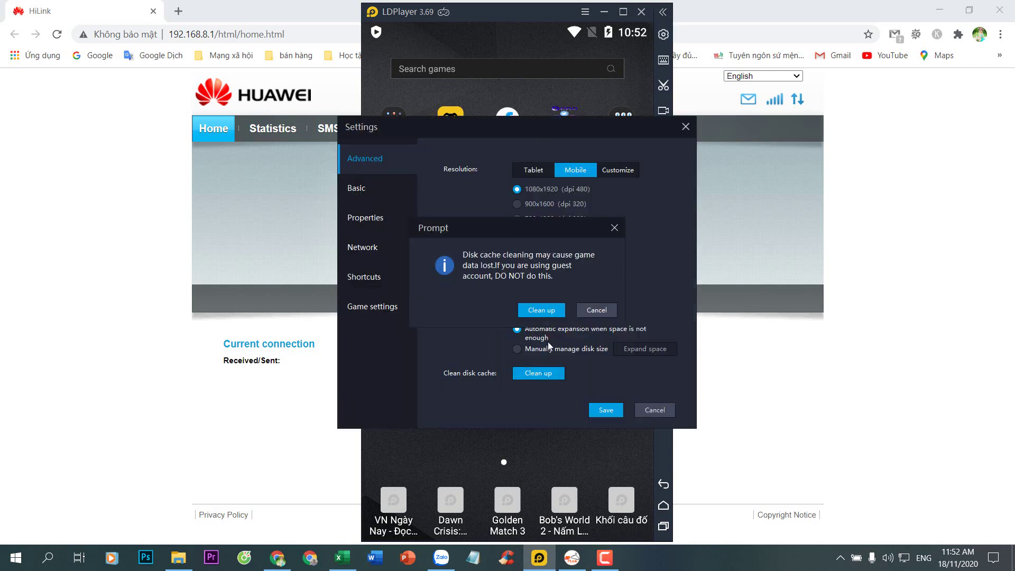
click(539, 310)
click(526, 310)
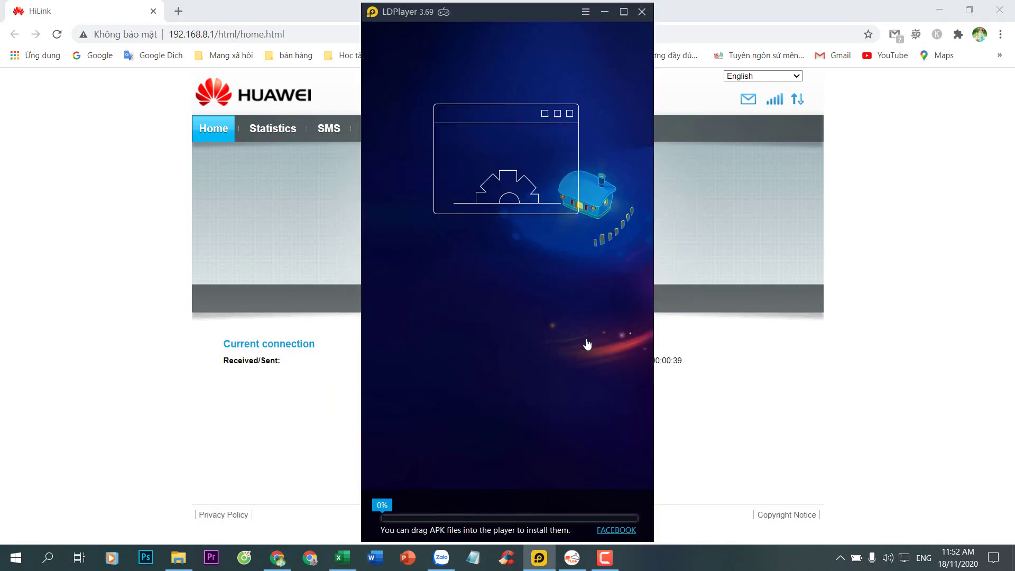
Move the restarting LDPlayer window aside, disconnect and reconnect Vietnamobile 3G on the HiLink page, and return to LDPlayer.
drag(562, 16, 793, 16)
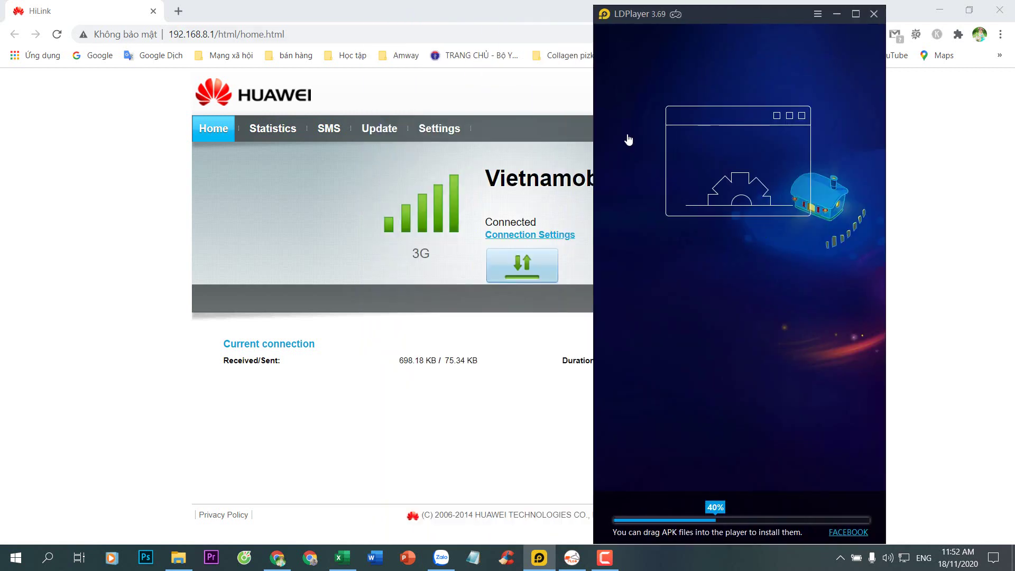
click(560, 222)
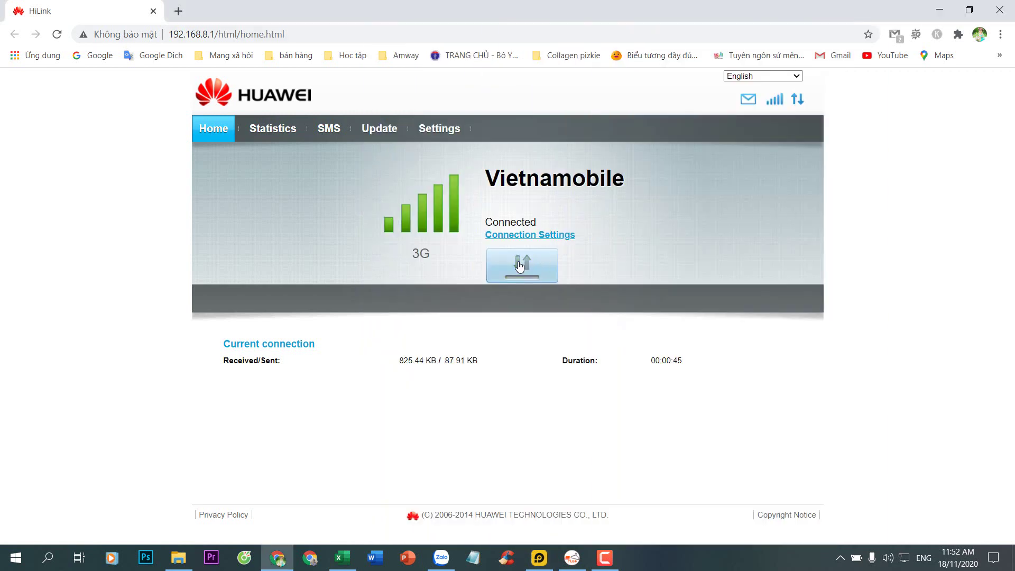
click(520, 266)
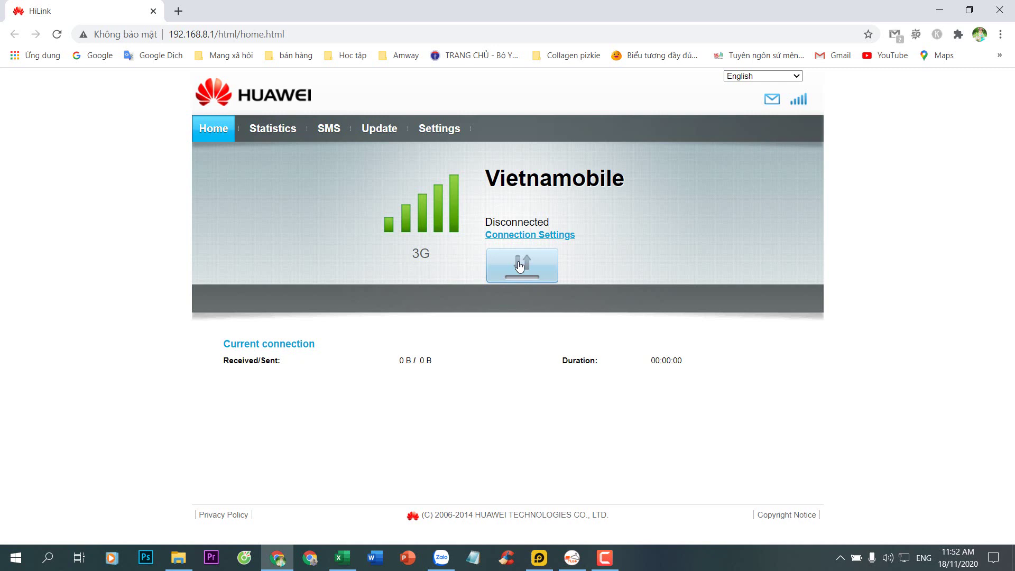
click(519, 266)
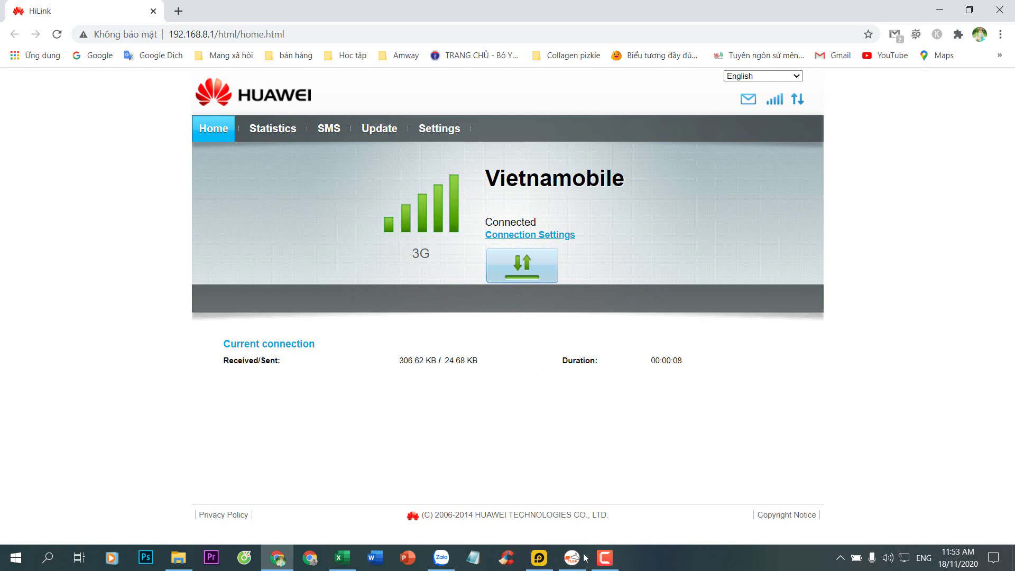
click(539, 558)
Open the Lite55 clone from List Nick 2, check its account menu, and show the recent apps from the home screen.
click(688, 198)
click(731, 215)
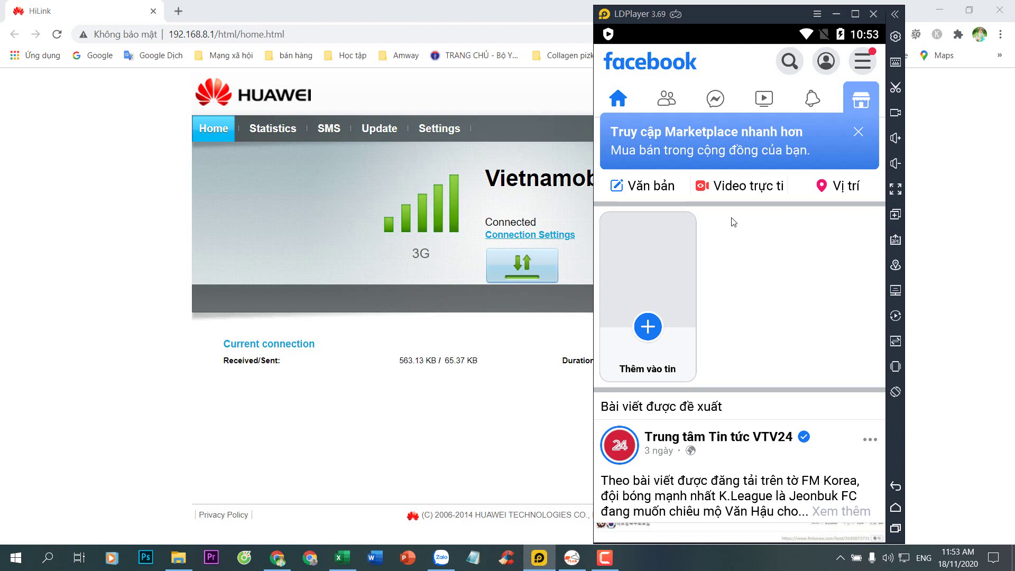
click(874, 61)
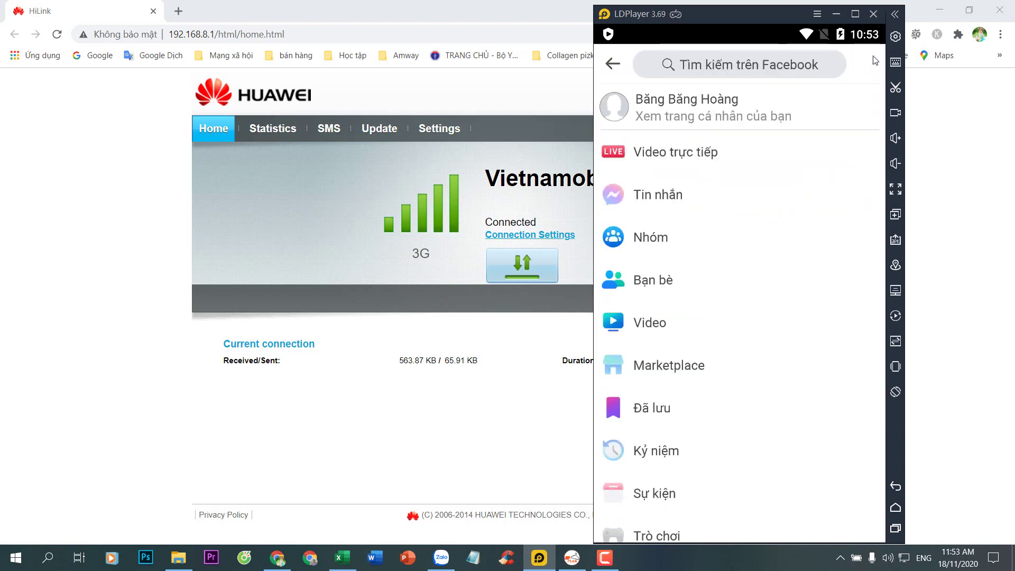
scroll(788, 175, down, 5)
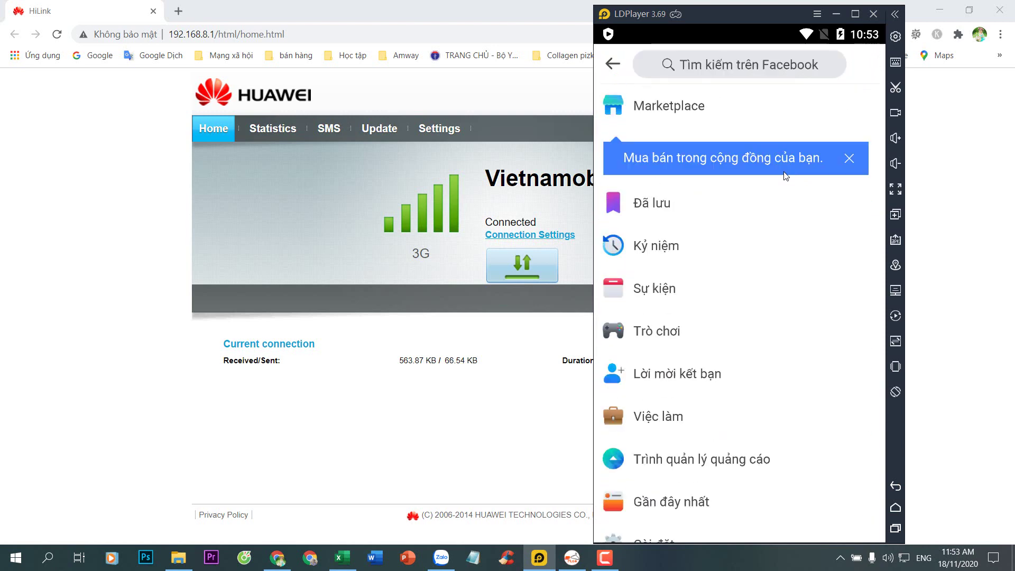
click(895, 507)
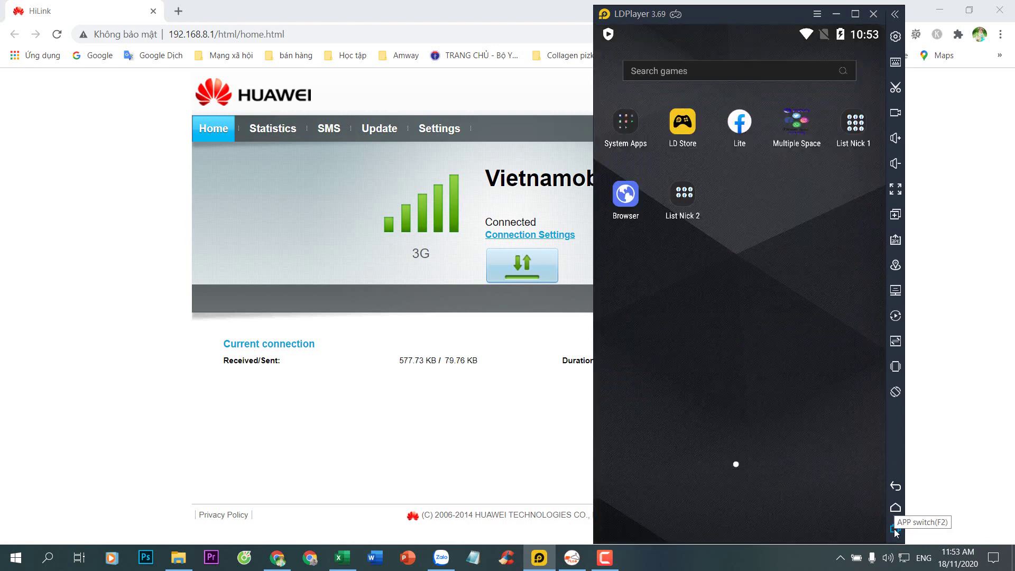
click(896, 529)
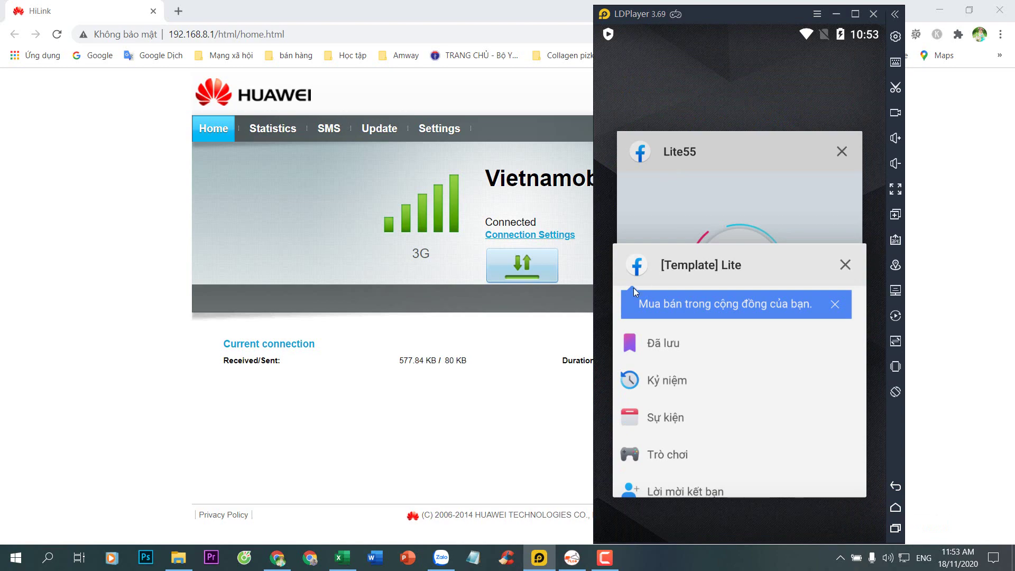